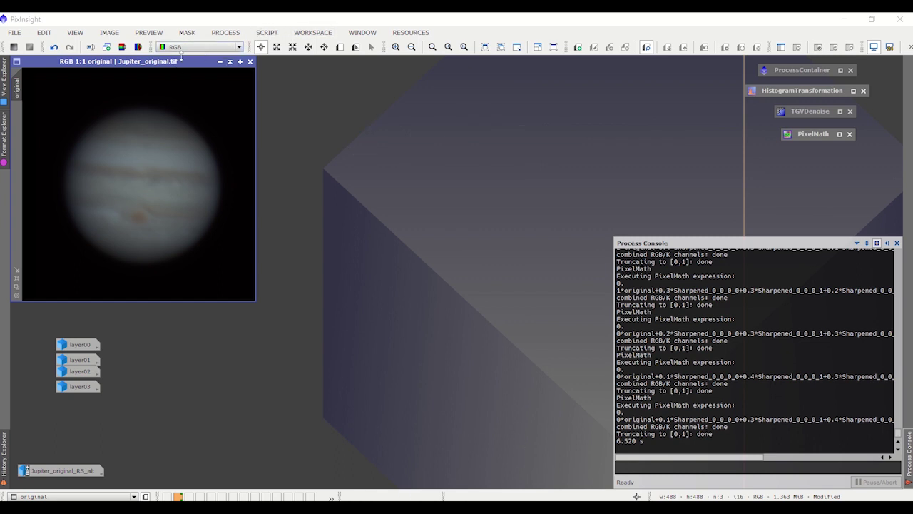
- Run the ExtractWaveletLayers script on the Jupiter original to produce layer00–layer03
left_click(265, 33)
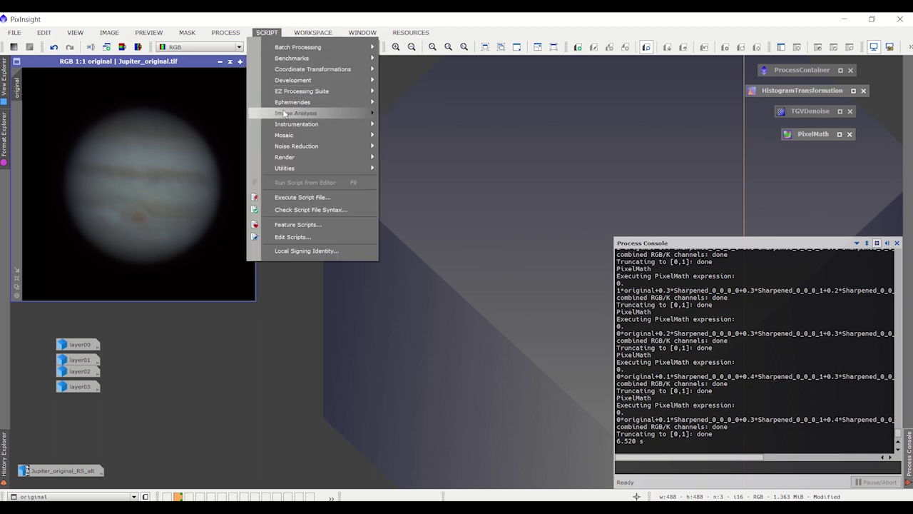
mouse_move(285, 112)
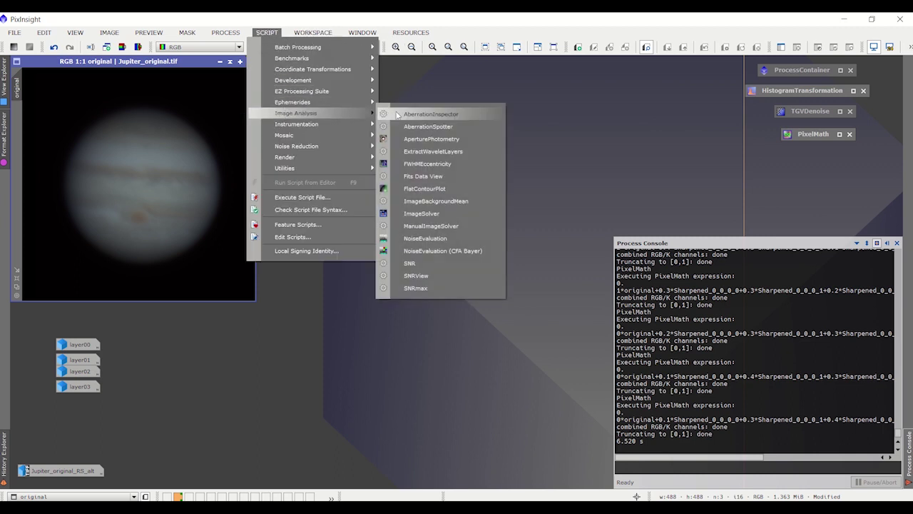
left_click(455, 154)
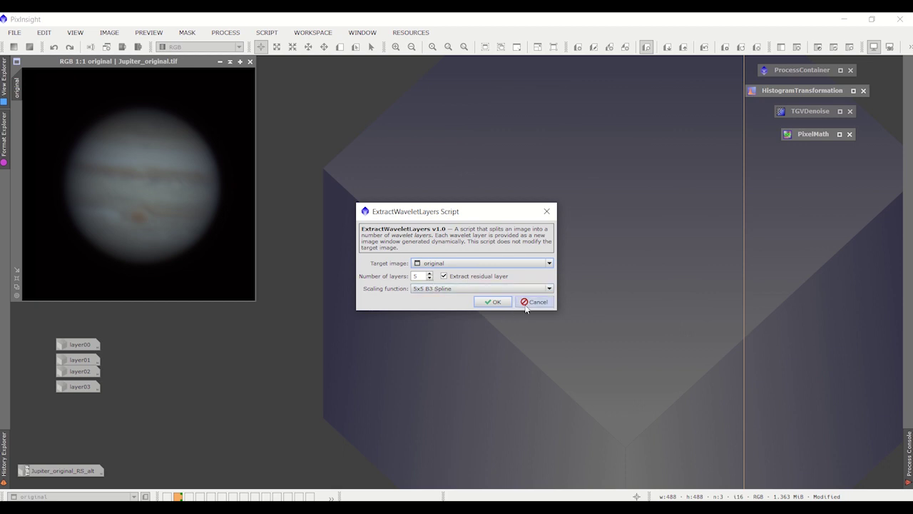
left_click(493, 301)
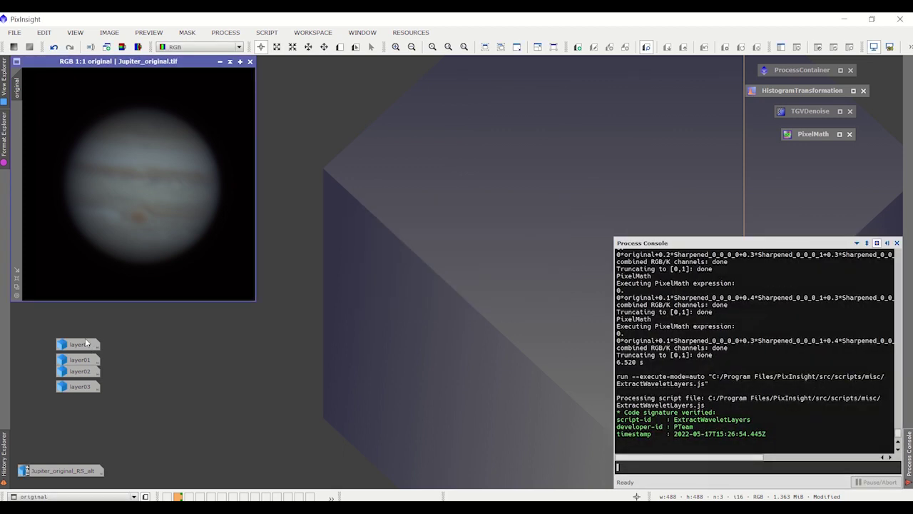
- Open layer00 through layer03 as image windows and close the process console
double_click(71, 344)
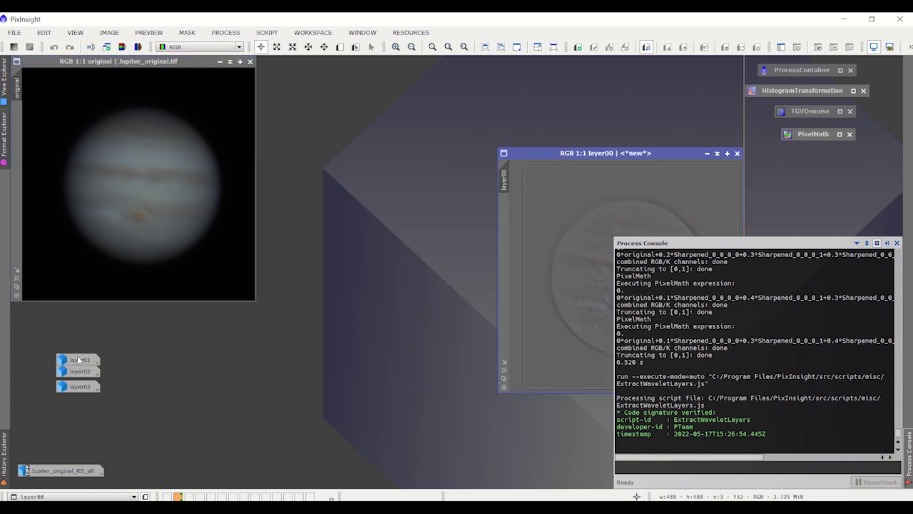
left_click(887, 243)
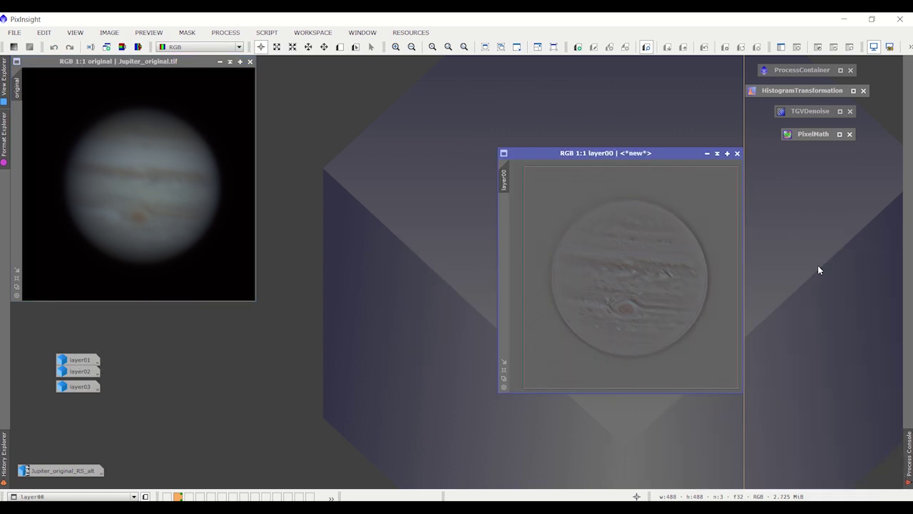
double_click(80, 362)
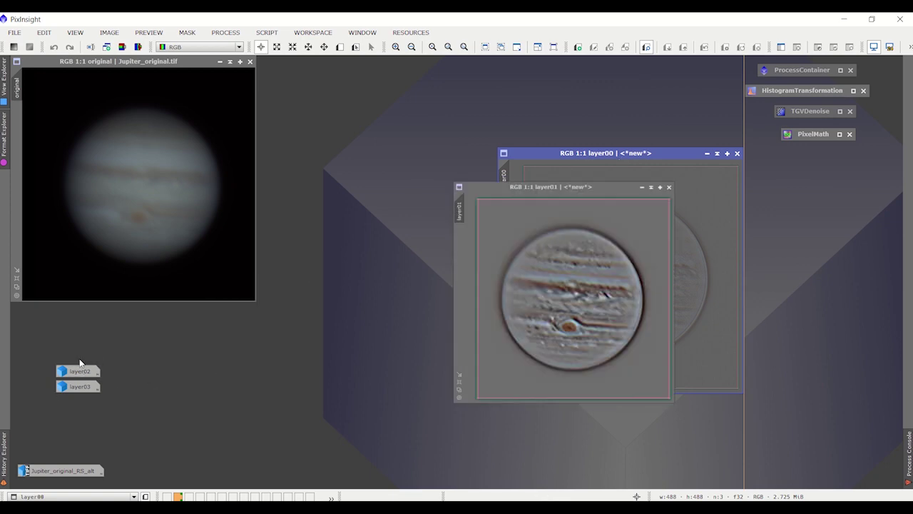
double_click(77, 372)
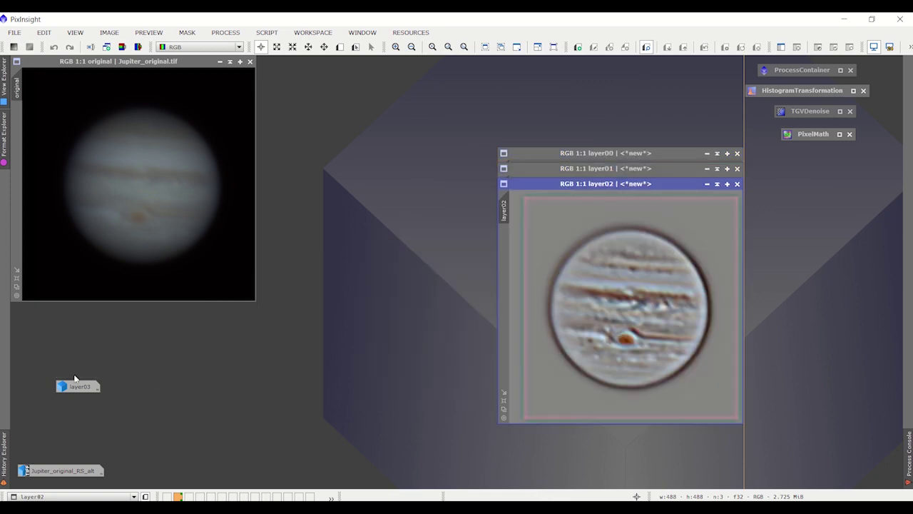
double_click(73, 388)
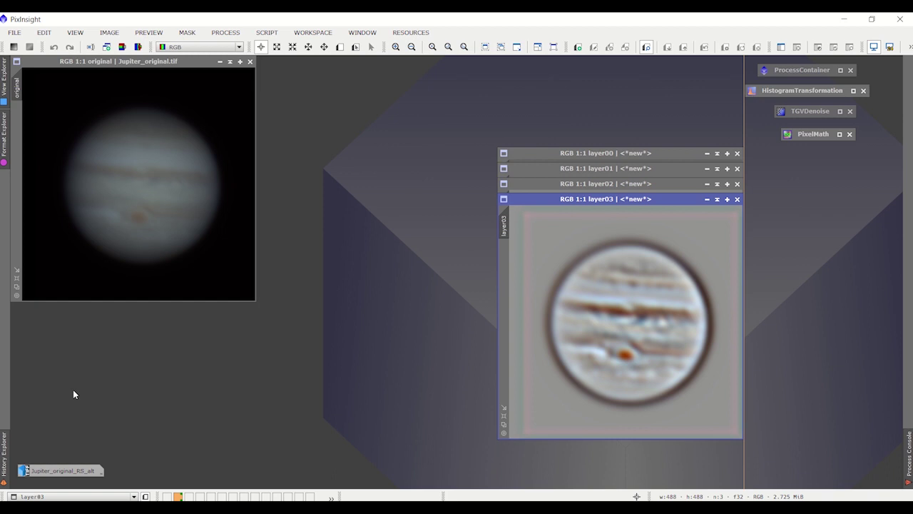
- Minimize layer03, layer02, layer01 and layer00 back to icons
left_click(709, 199)
left_click(709, 184)
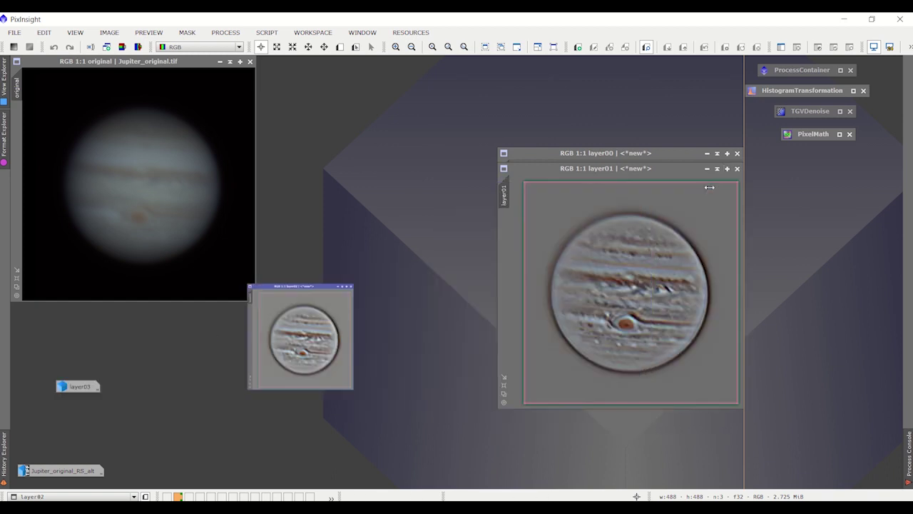
left_click(707, 169)
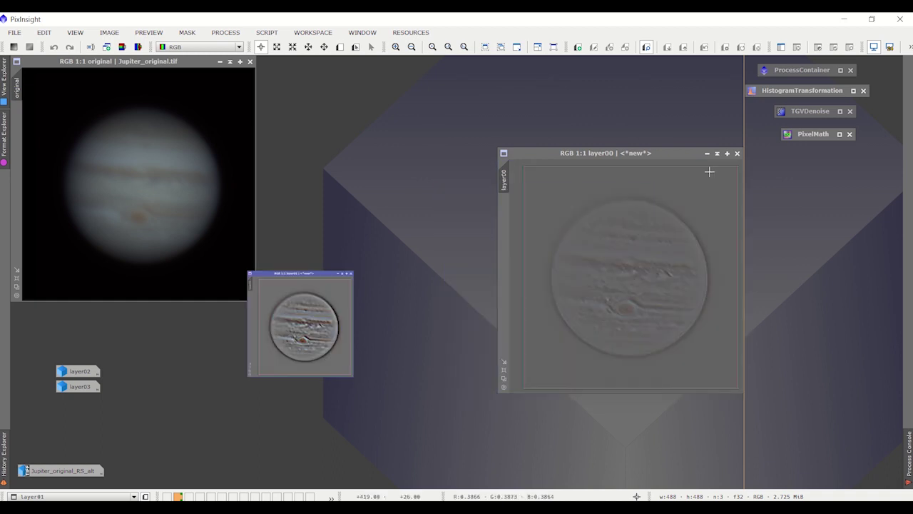
scroll(667, 272, "up", 3)
scroll(667, 272, "up", 2)
scroll(624, 318, "up", 2)
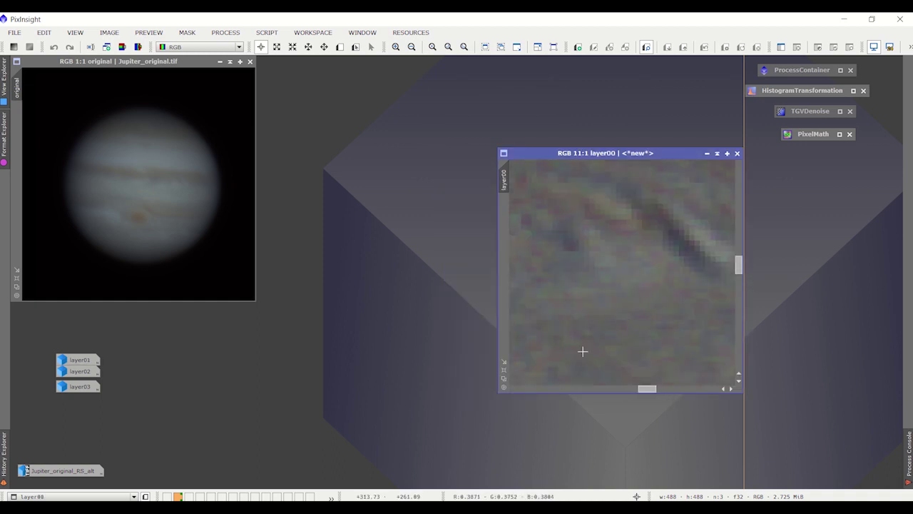
scroll(606, 319, "up", 1)
scroll(608, 317, "down", 12)
scroll(611, 313, "up", 5)
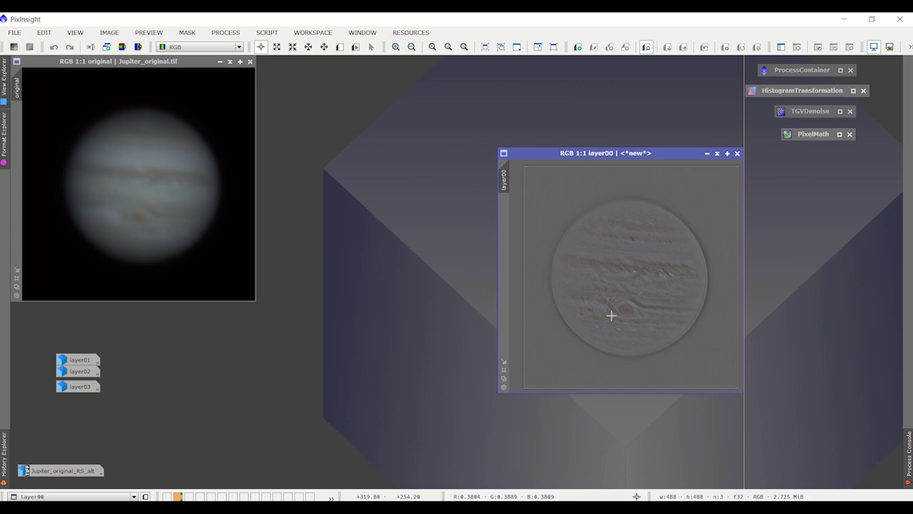
left_click(707, 153)
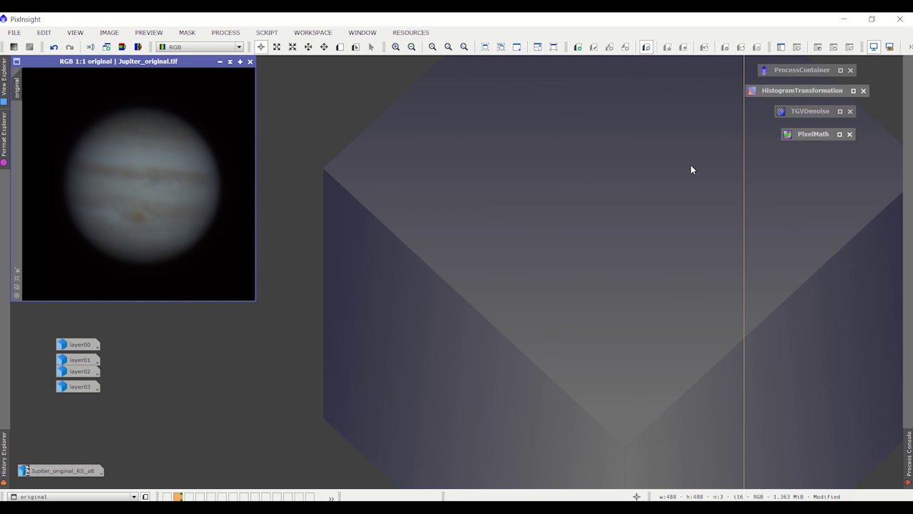
- Open the saved ProcessContainer and read the PixelMath scripts in rows 2 through 5
double_click(765, 71)
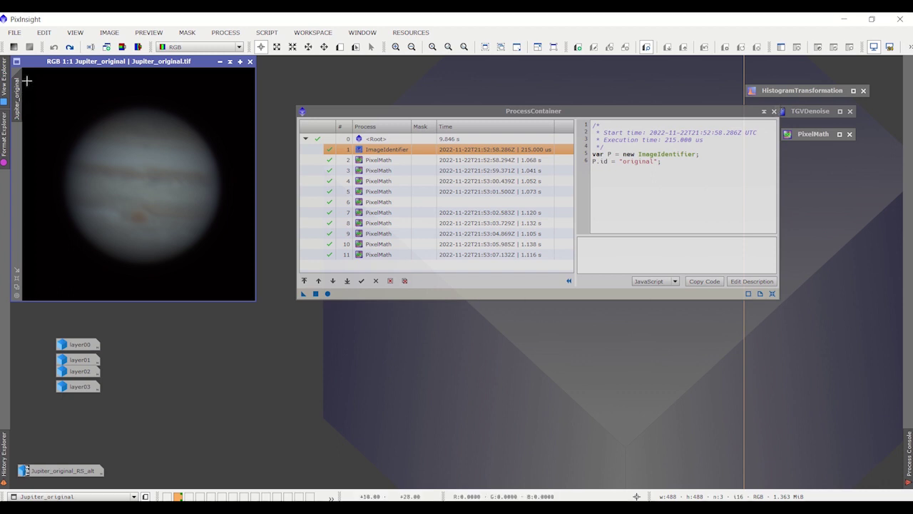
mouse_move(25, 85)
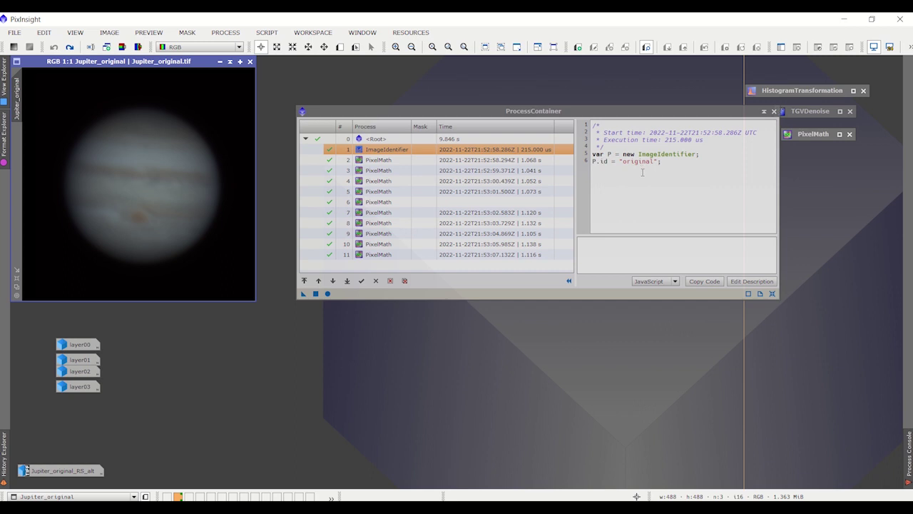
left_click(469, 160)
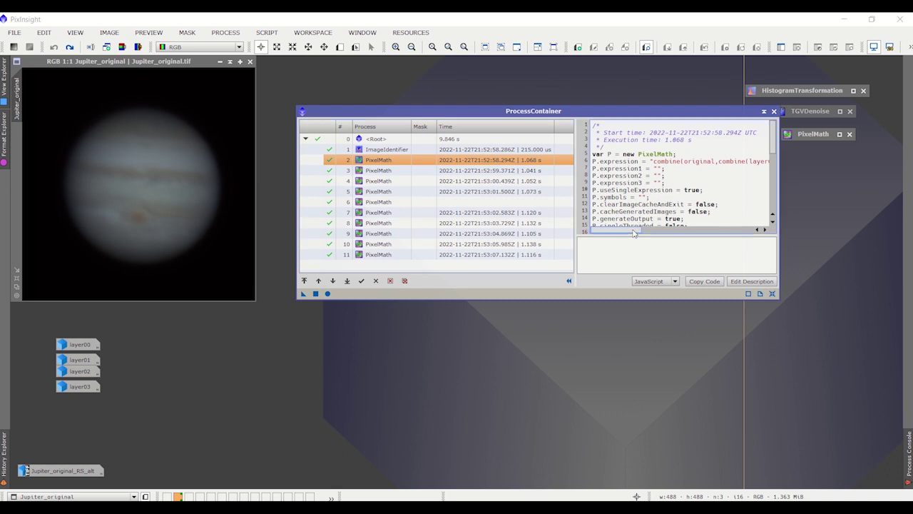
left_click_drag(634, 229, 678, 228)
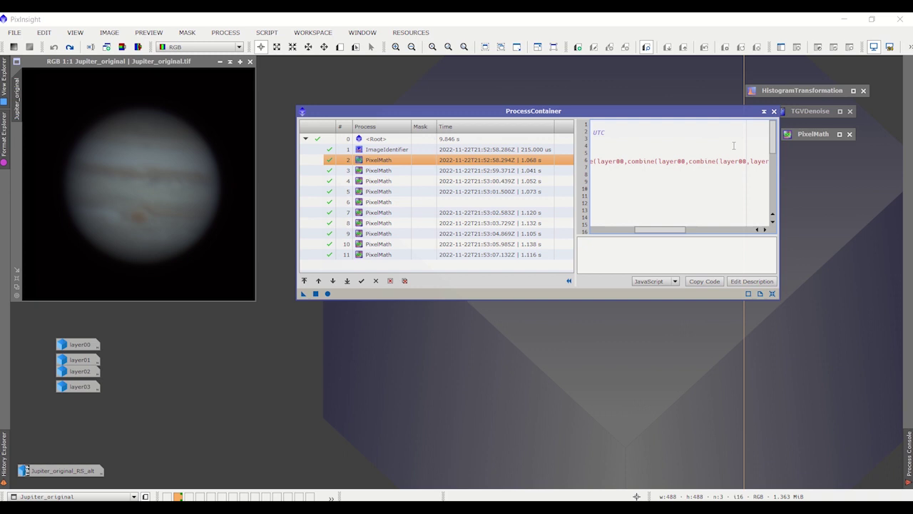
left_click(470, 172)
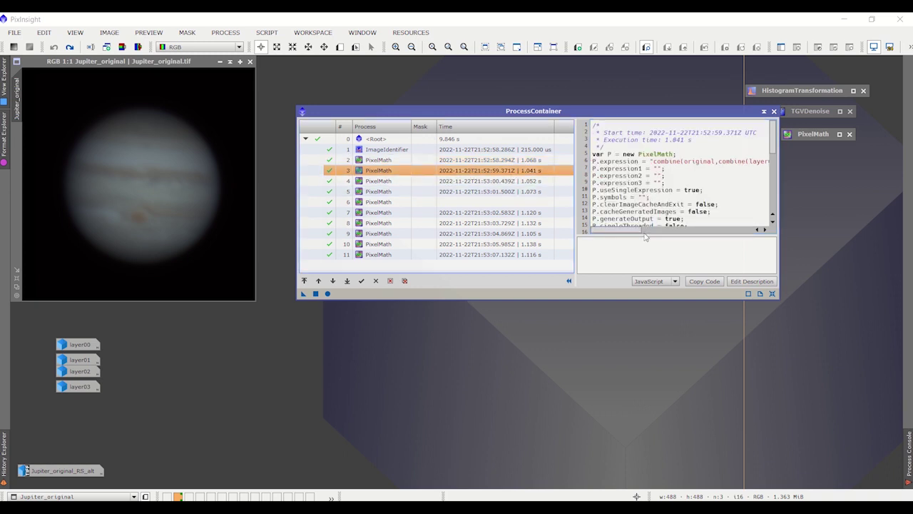
left_click_drag(625, 231, 679, 230)
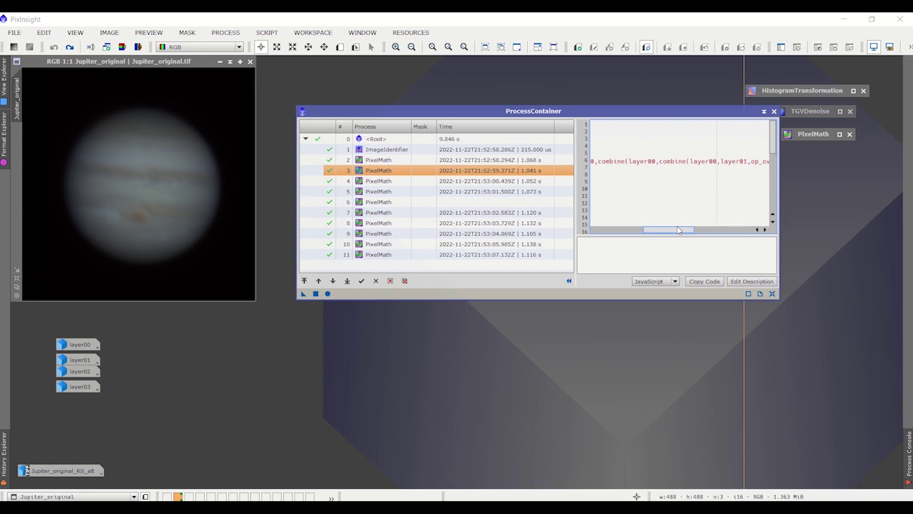
left_click(441, 183)
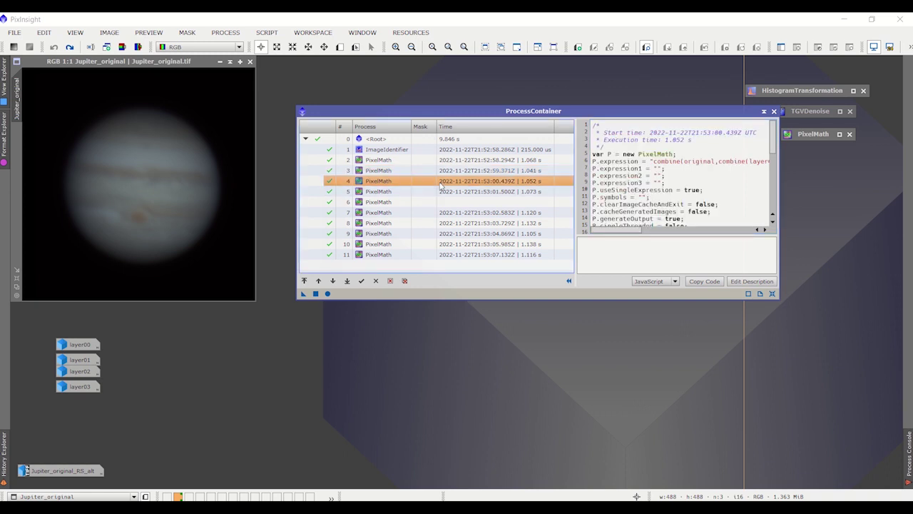
left_click(476, 193)
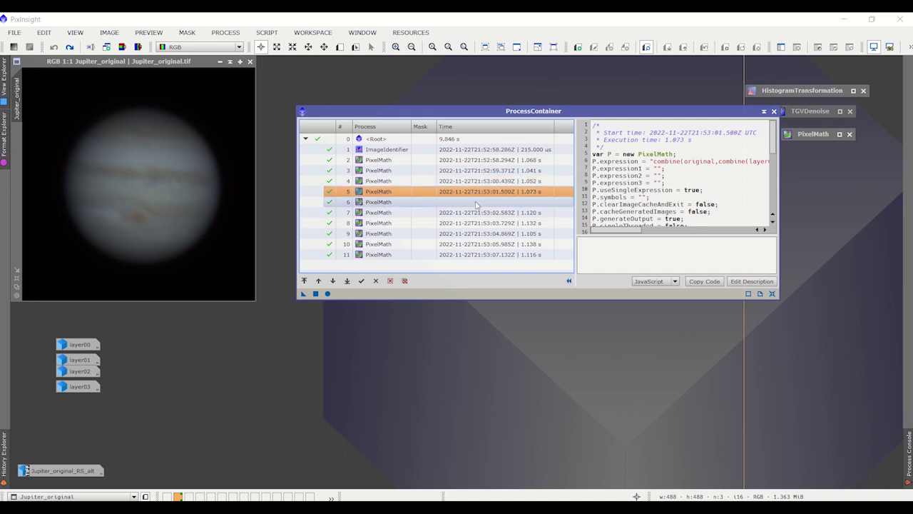
- Read through the row 6 PixelMath script in the code pane
left_click(477, 203)
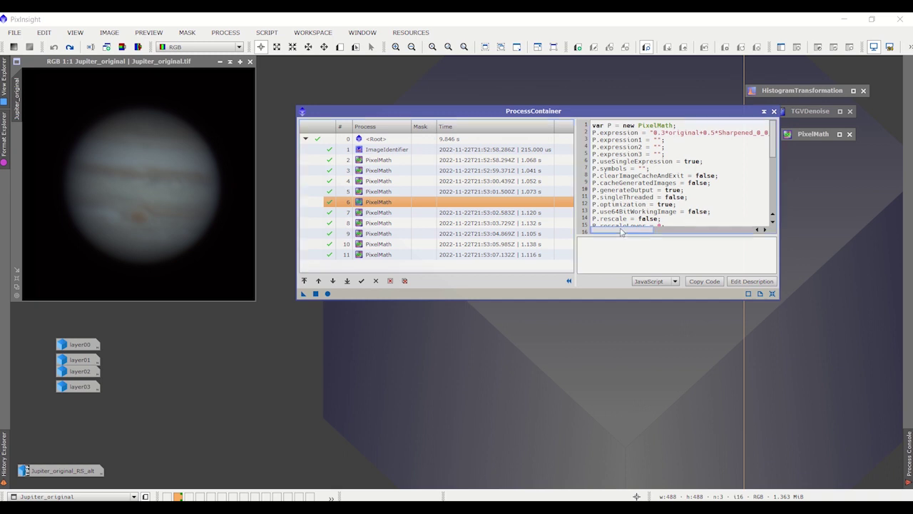
left_click_drag(622, 231, 631, 230)
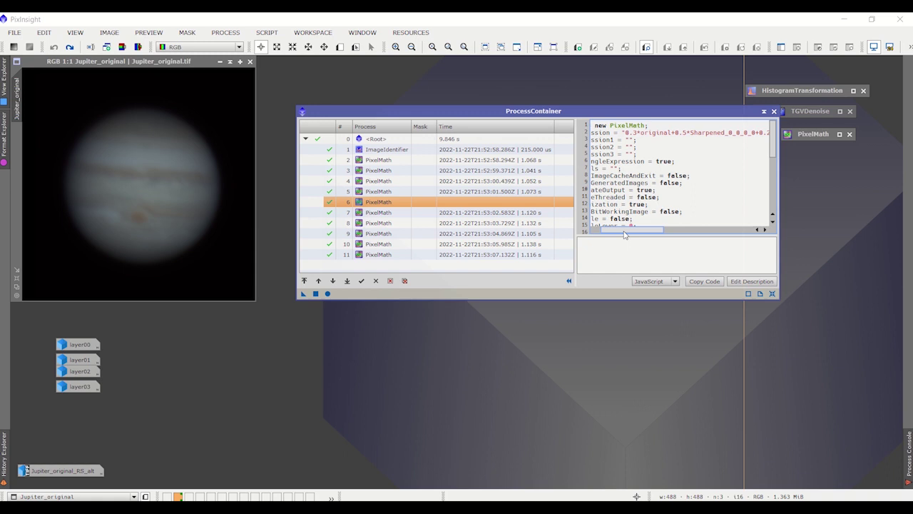
left_click_drag(625, 231, 671, 236)
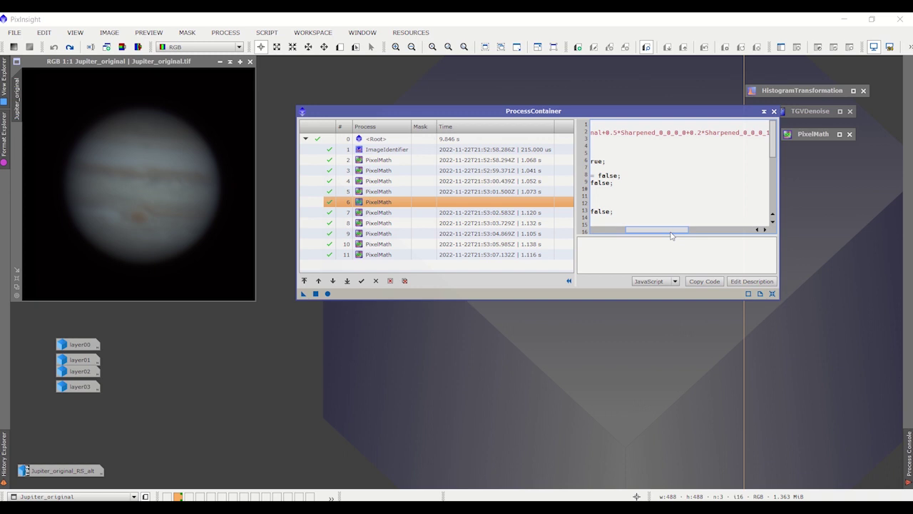
left_click_drag(671, 236, 708, 233)
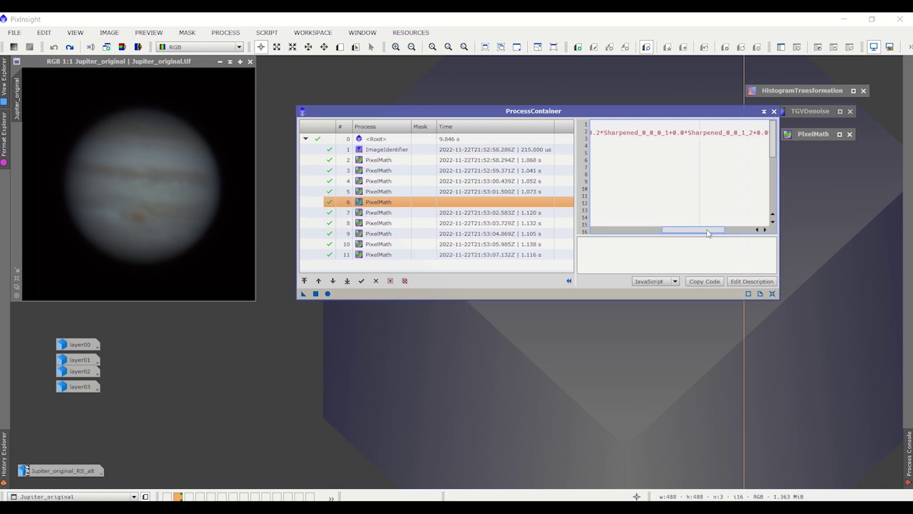
left_click_drag(707, 234, 736, 233)
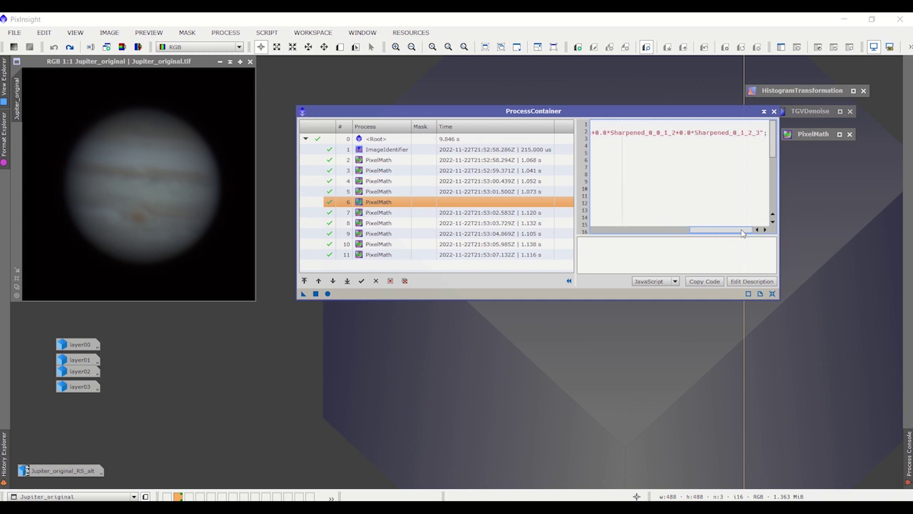
- Check row 11's blend of four Sharpened layers (0.1/0.3/0.4/0.2) and save the container as Process01
key("End")
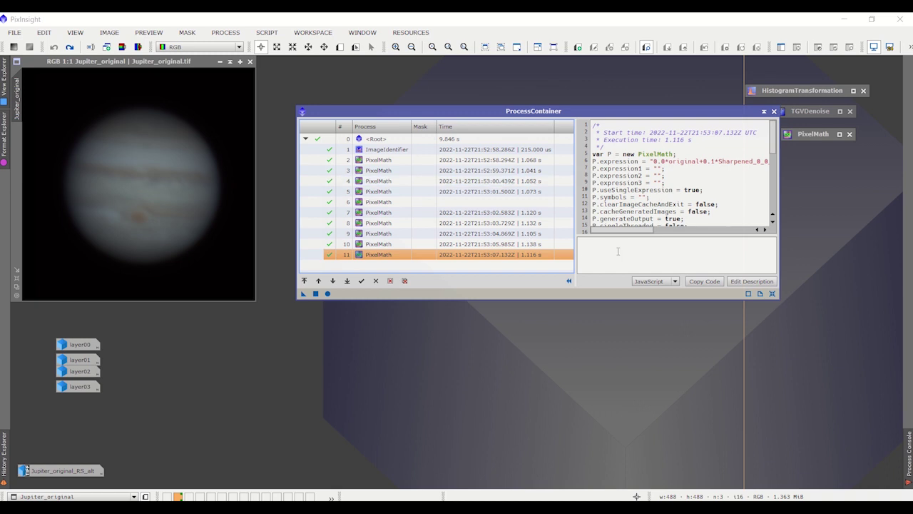
left_click_drag(618, 231, 673, 232)
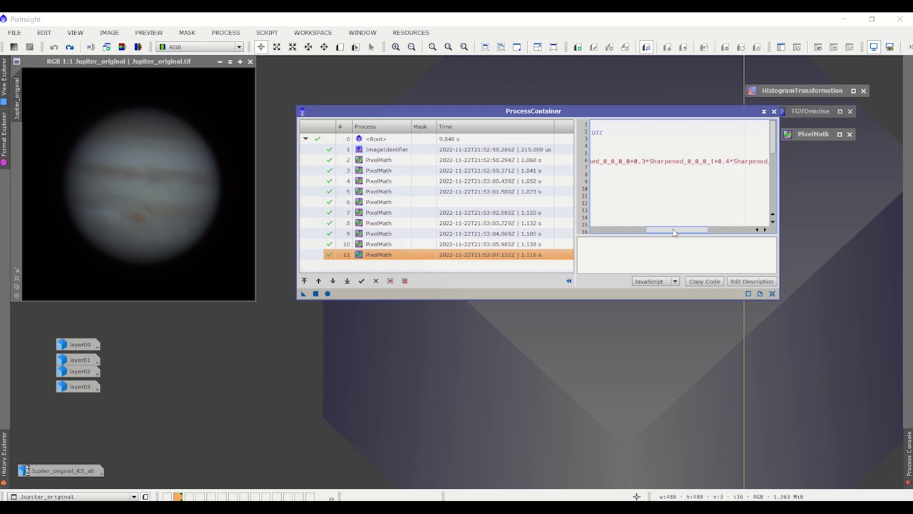
left_click_drag(674, 233, 737, 234)
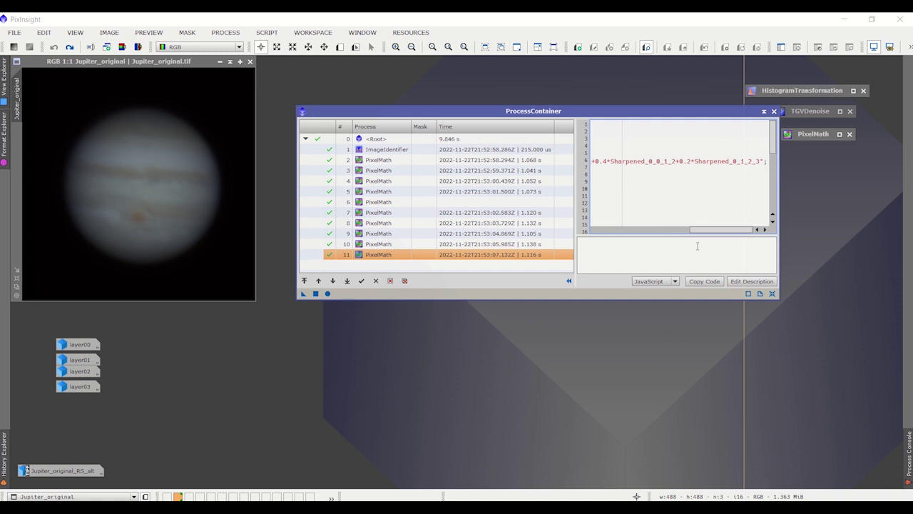
left_click_drag(303, 293, 366, 374)
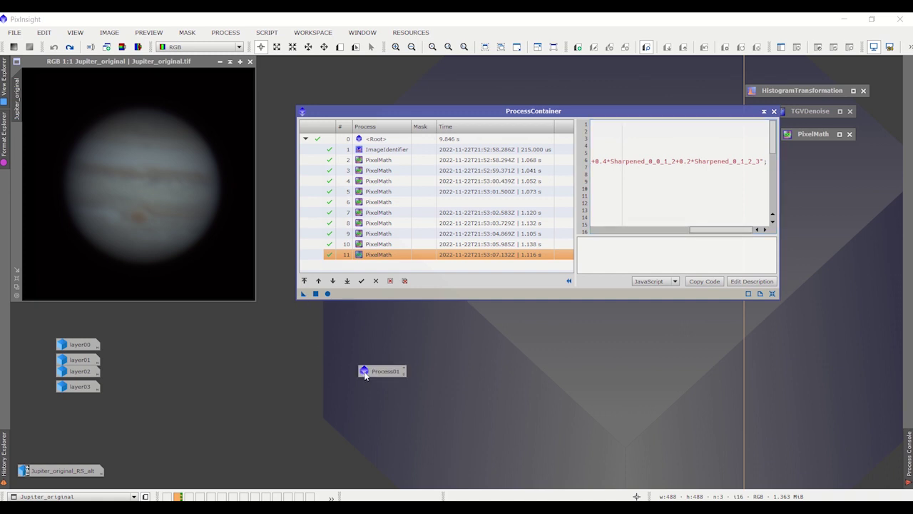
- Iconize the ProcessContainer, place Process01 beside the process icons, and run it on the Jupiter image
left_click(764, 110)
left_click_drag(391, 371, 806, 180)
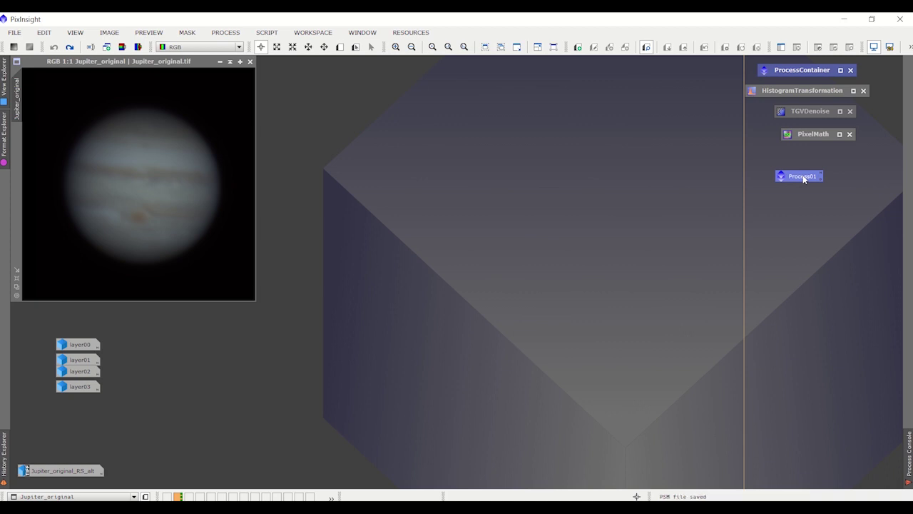
left_click_drag(804, 178, 191, 198)
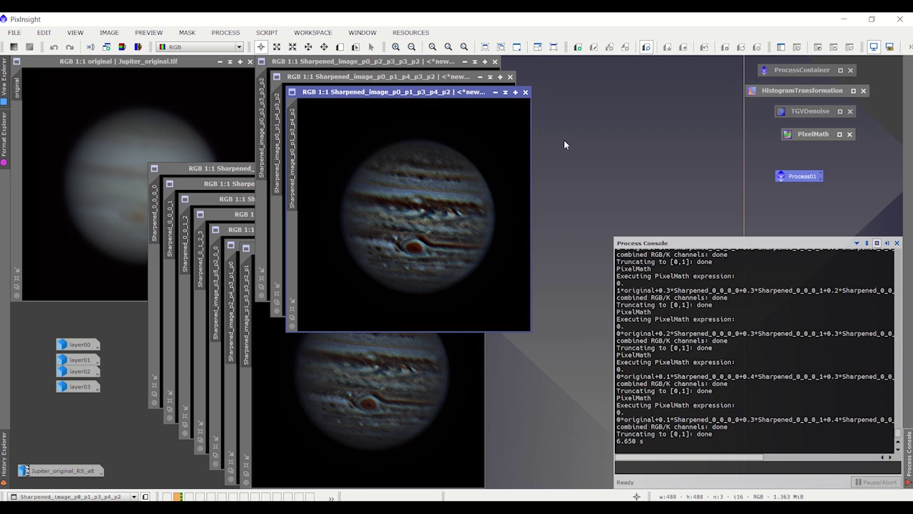
- Close all ten resulting Sharpened windows, leaving Jupiter_original.tif
left_click(526, 93)
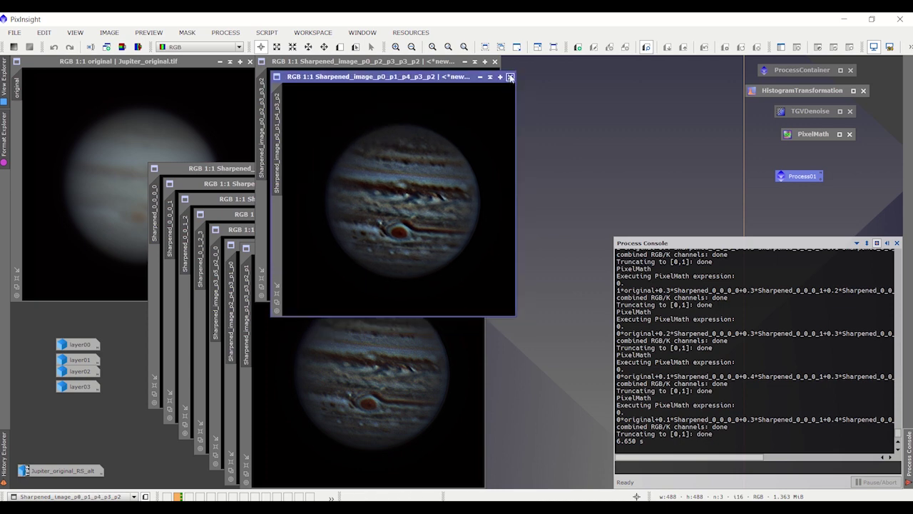
left_click(510, 77)
left_click(495, 61)
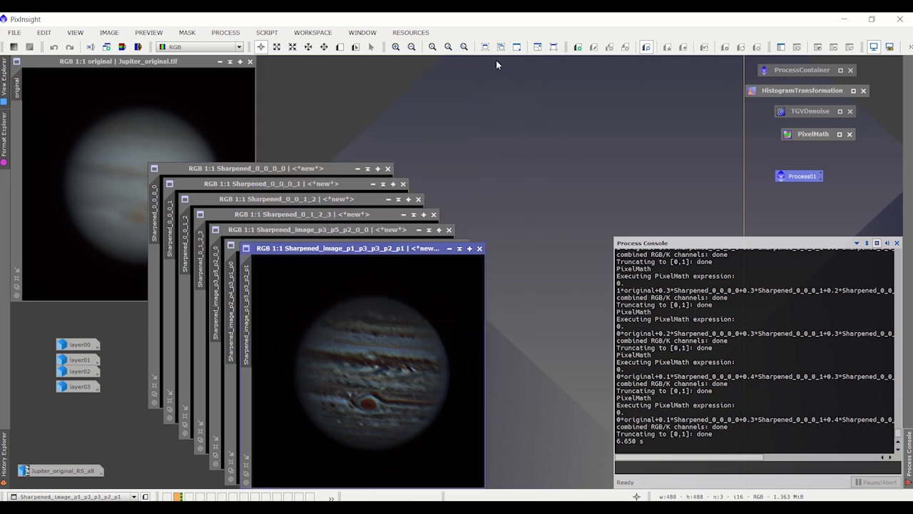
left_click(479, 248)
left_click(465, 245)
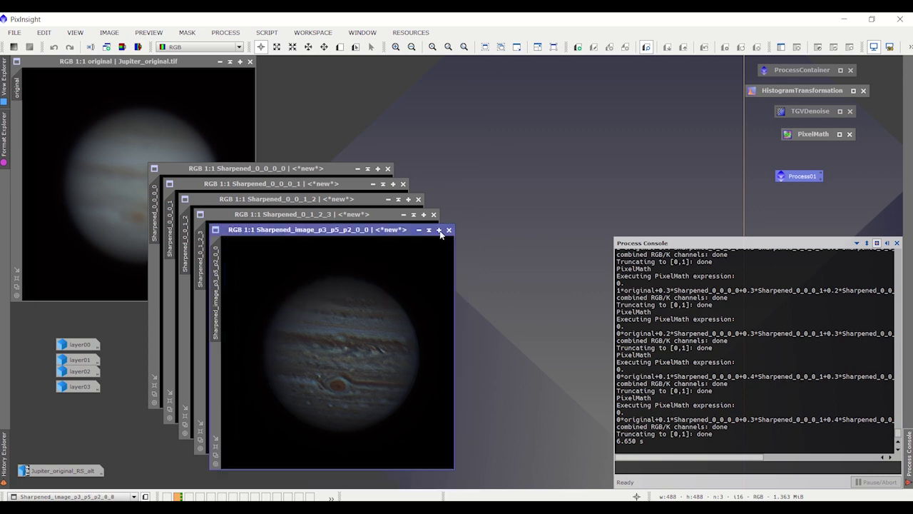
left_click(448, 230)
left_click(434, 214)
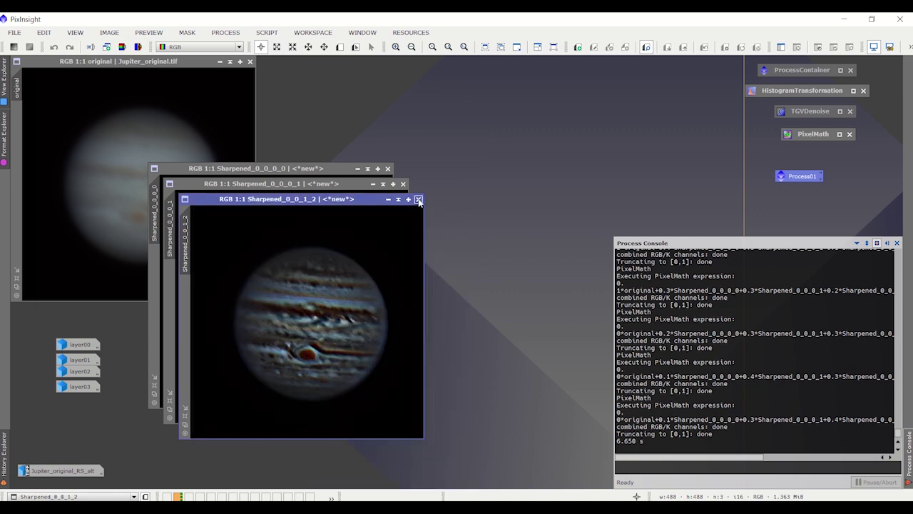
left_click(419, 199)
left_click(403, 183)
left_click(388, 168)
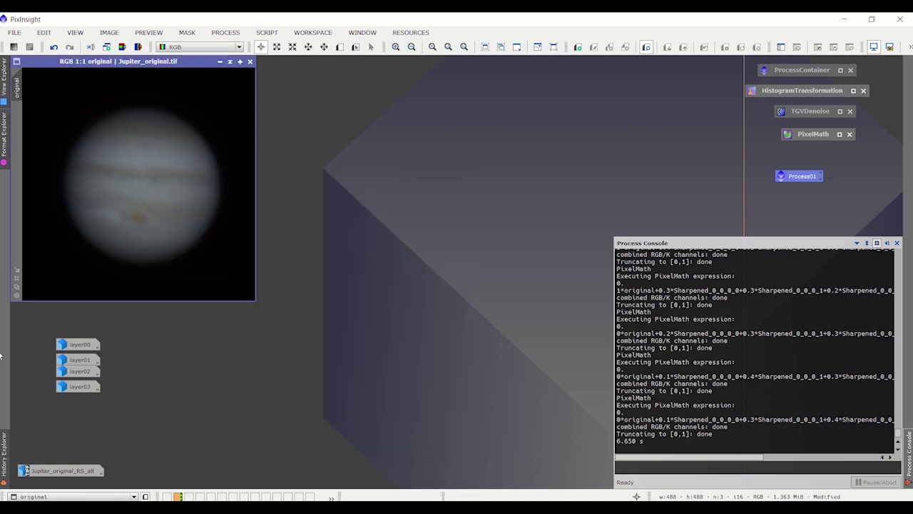
- Open layer00 beside the original and reset HistogramTransformation with layer00's histogram tracked
double_click(94, 348)
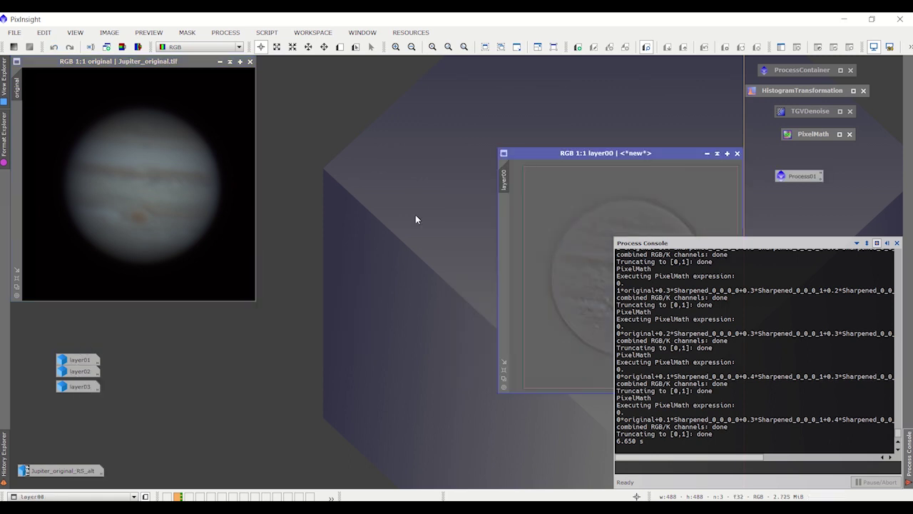
left_click_drag(573, 162, 181, 140)
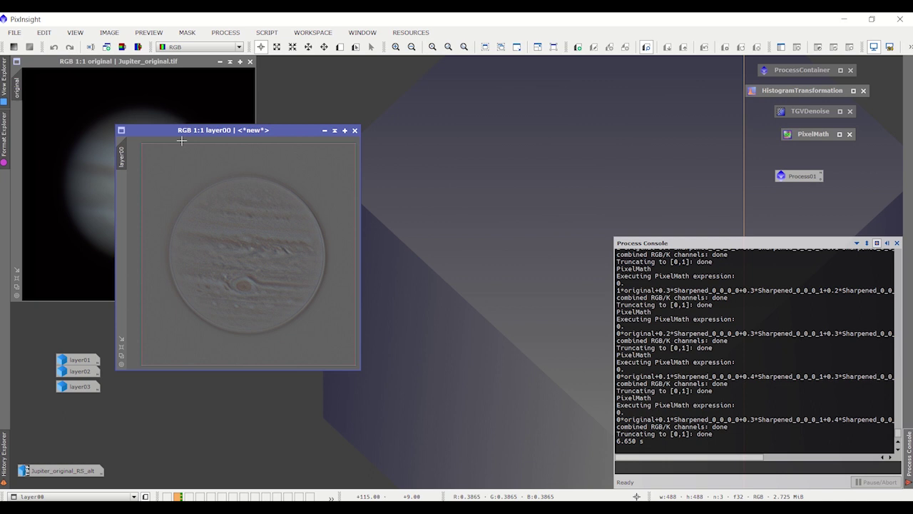
double_click(811, 94)
left_click_drag(717, 174, 599, 77)
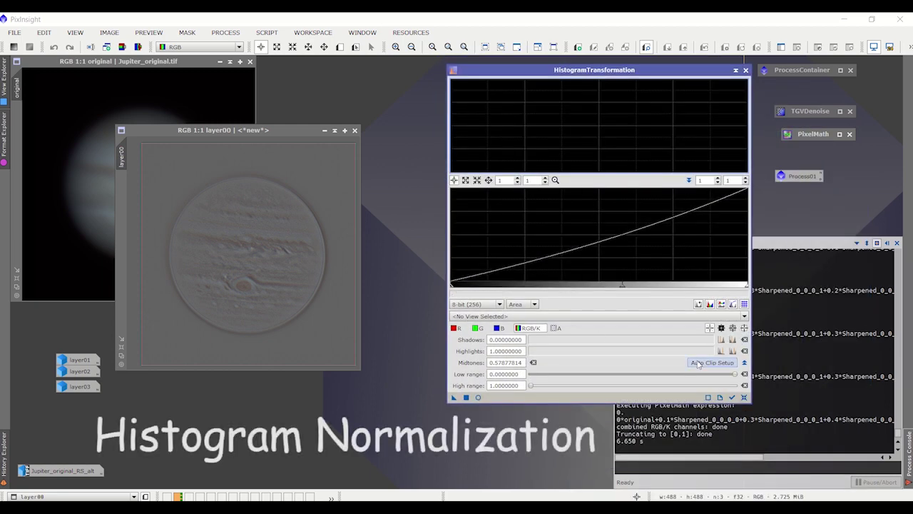
left_click(744, 397)
left_click(732, 398)
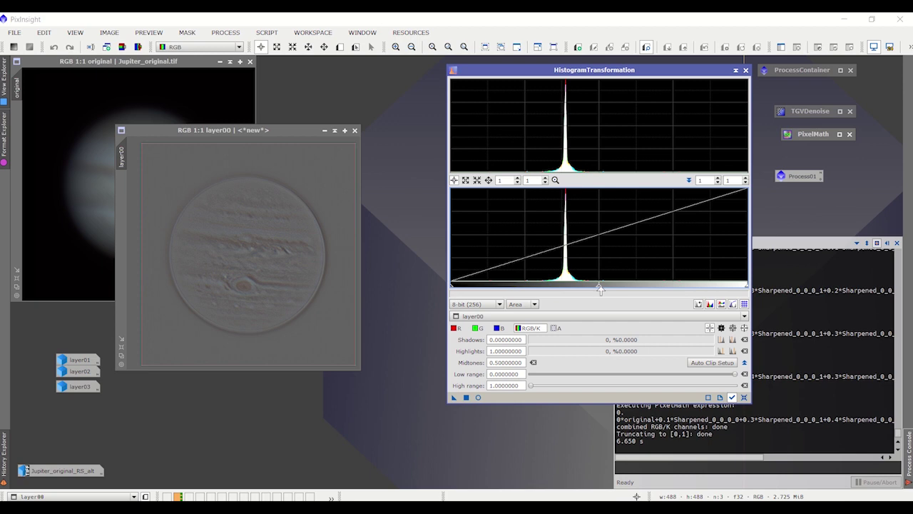
- Stretch layer00 with midtones at the histogram peak (about 0.384), then iconize HistogramTransformation
left_click_drag(599, 289, 564, 282)
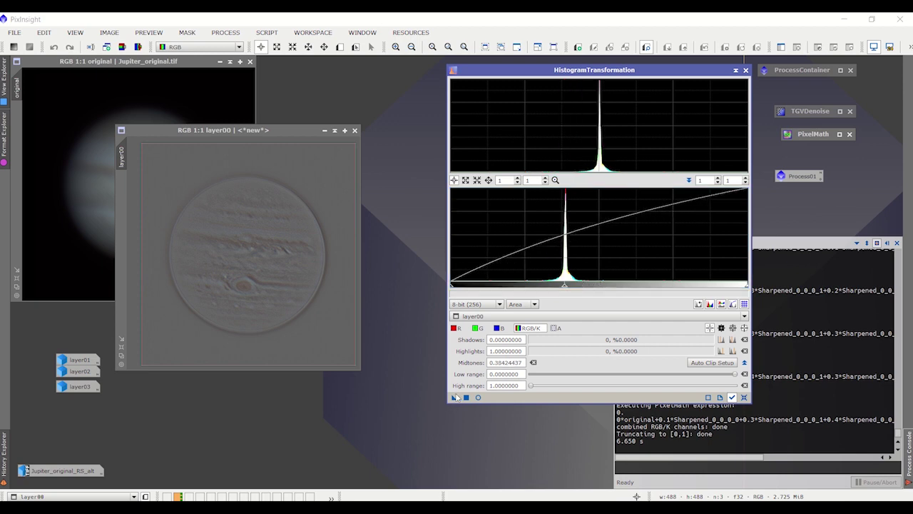
left_click_drag(453, 398, 282, 291)
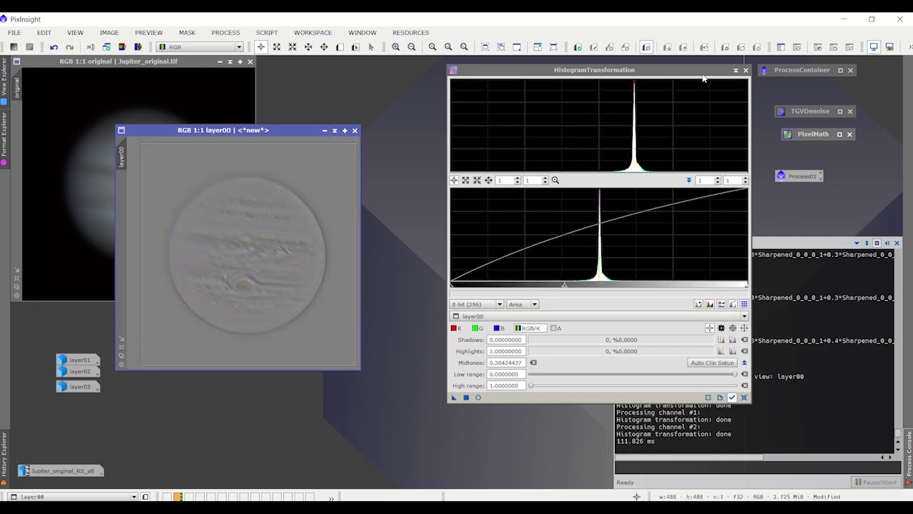
left_click_drag(703, 77, 742, 120)
left_click(774, 114)
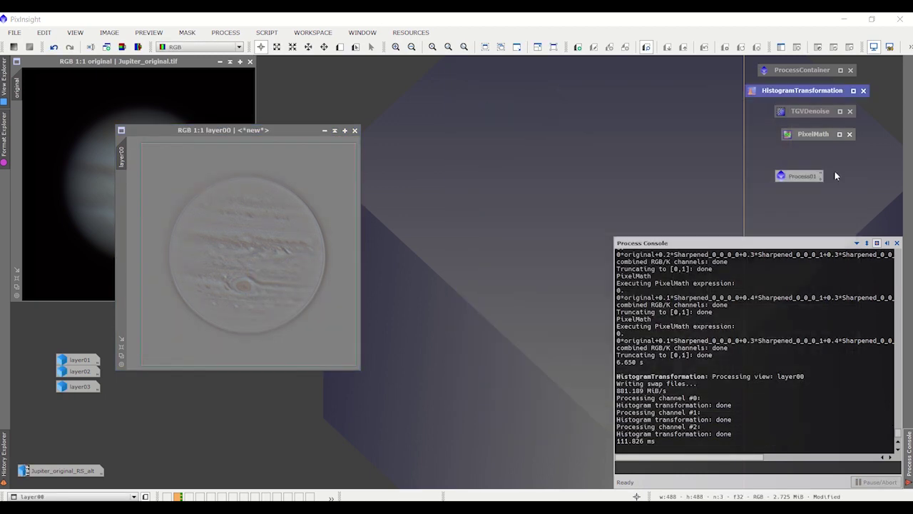
- Denoise layer00 with TGVDenoise at strength 2, then minimize it to its icon
double_click(810, 110)
left_click_drag(770, 185, 579, 107)
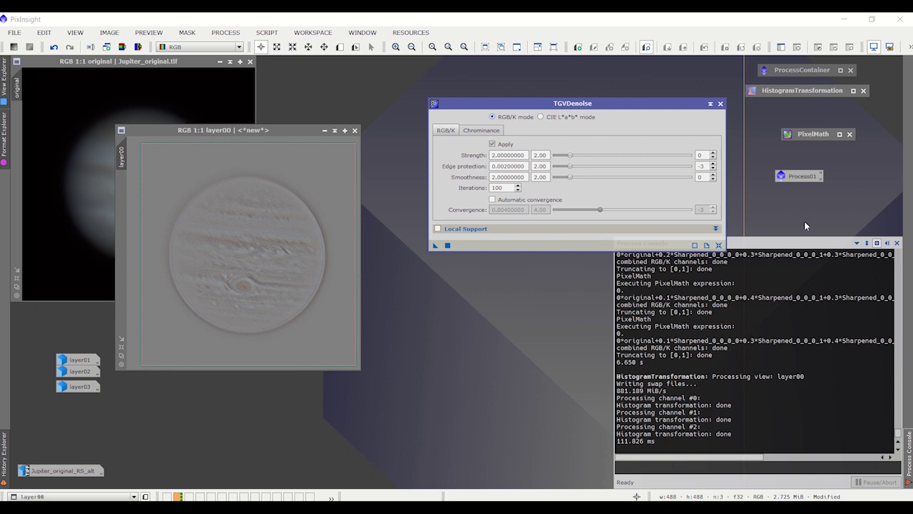
left_click(614, 155)
left_click_drag(615, 158, 573, 160)
left_click_drag(434, 244, 281, 264)
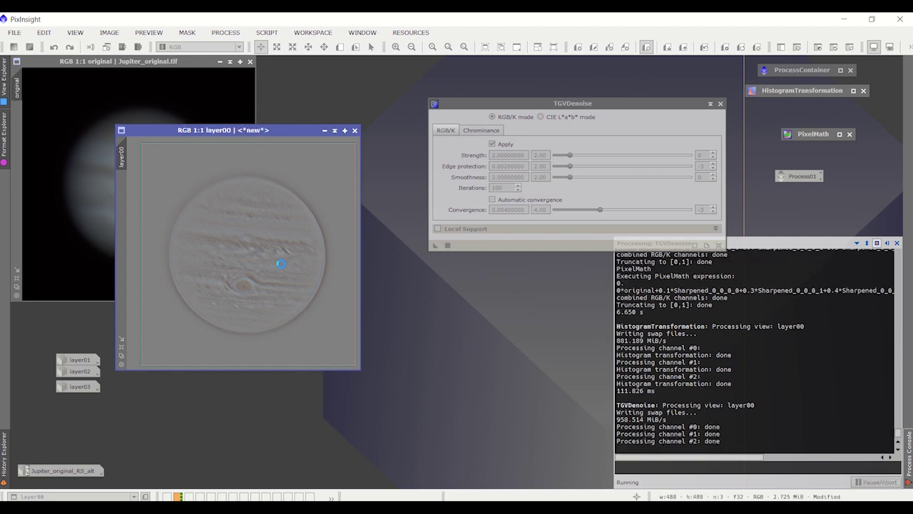
left_click(324, 131)
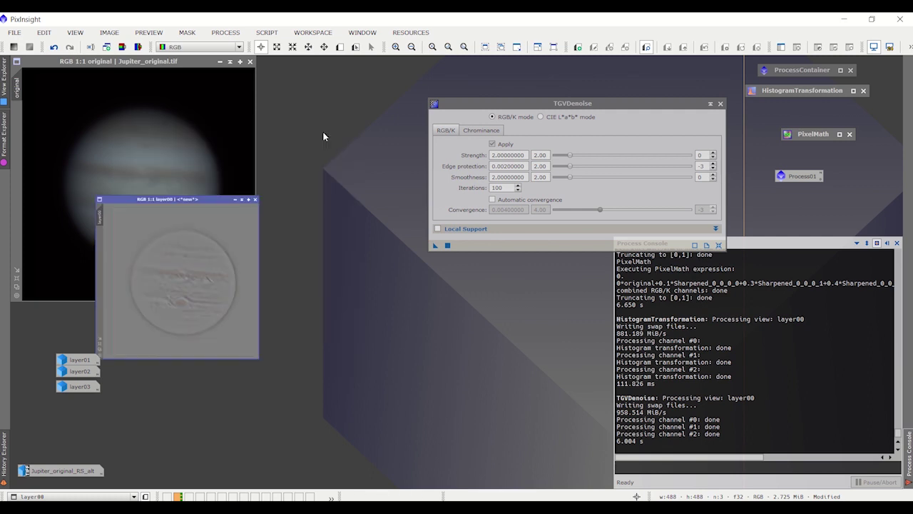
- Open layer01 and stretch it with HistogramTransformation, midtones about 0.434
double_click(72, 359)
left_click_drag(442, 108, 530, 175)
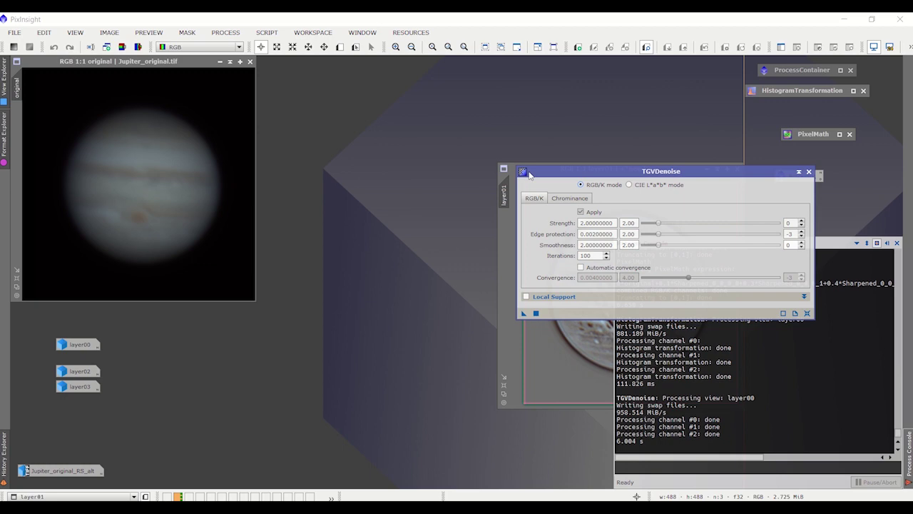
left_click_drag(615, 175, 648, 204)
left_click_drag(564, 168, 342, 107)
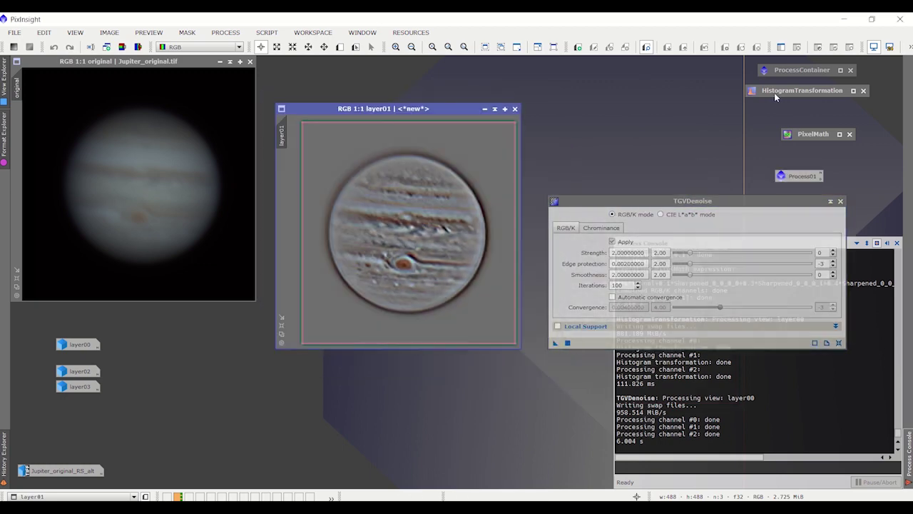
double_click(778, 91)
left_click(781, 438)
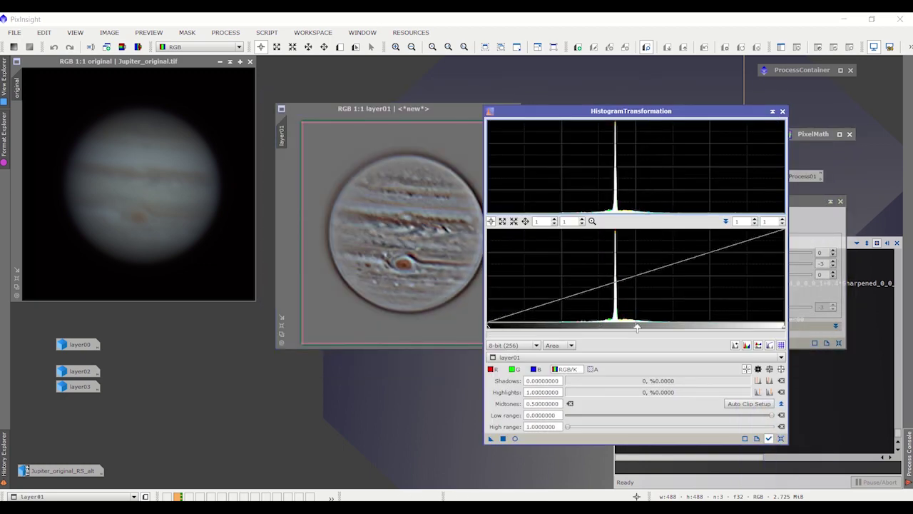
left_click_drag(637, 327, 616, 327)
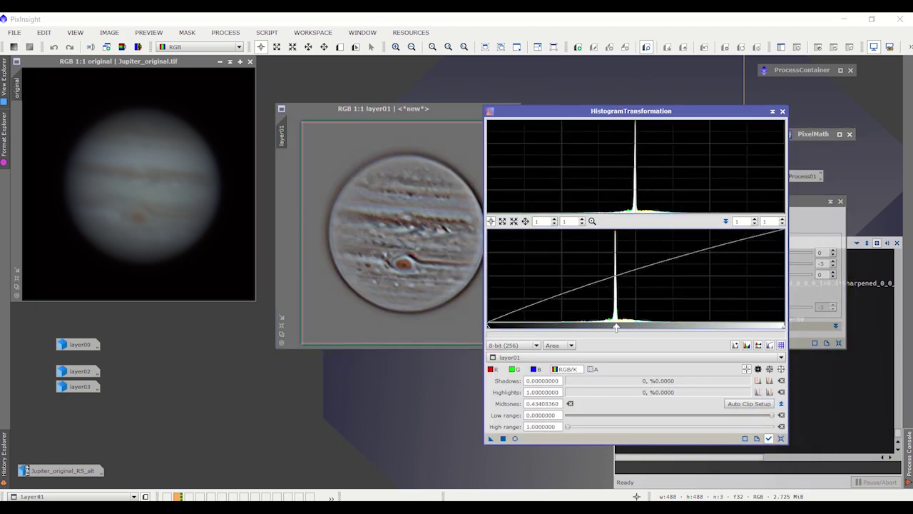
left_click(502, 438)
- Apply TGVDenoise to layer01
left_click_drag(732, 114, 844, 288)
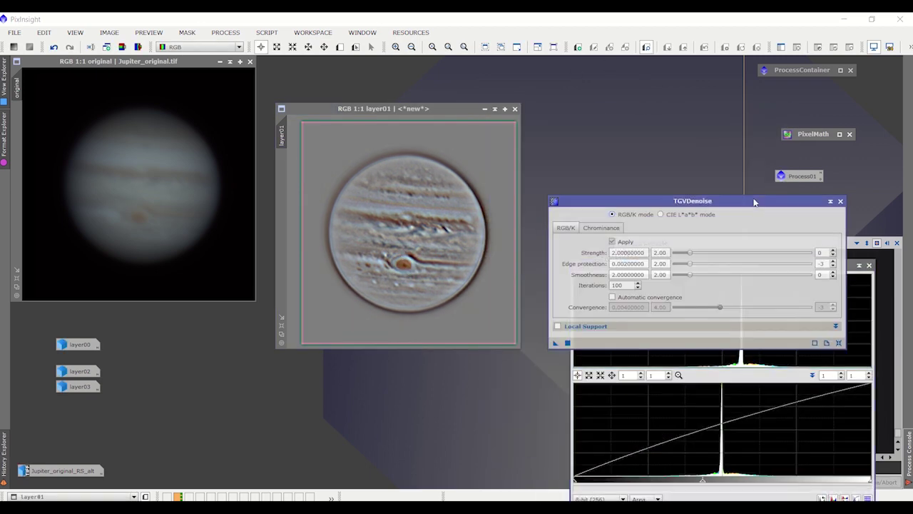
left_click_drag(692, 200, 679, 75)
left_click_drag(542, 217, 433, 259)
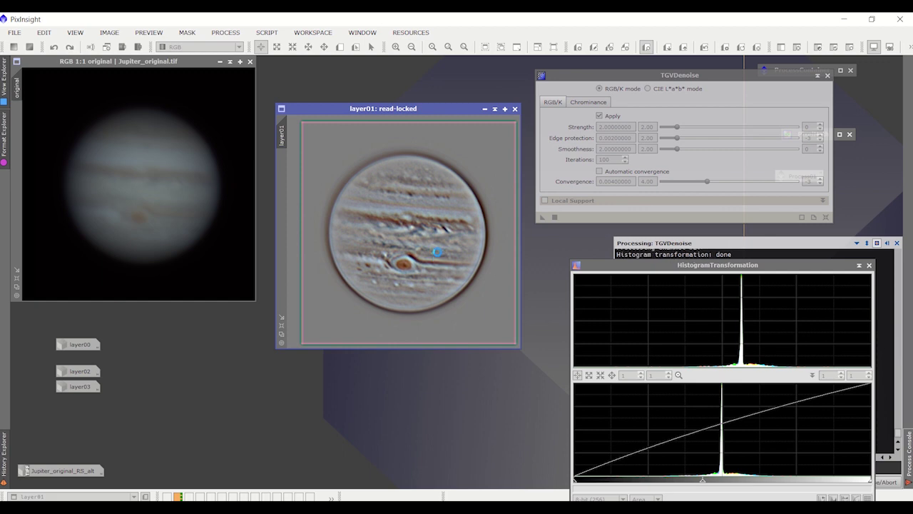
- Iconize layer01, then stretch layer02 with midtones about 0.514 and iconize it
left_click(485, 109)
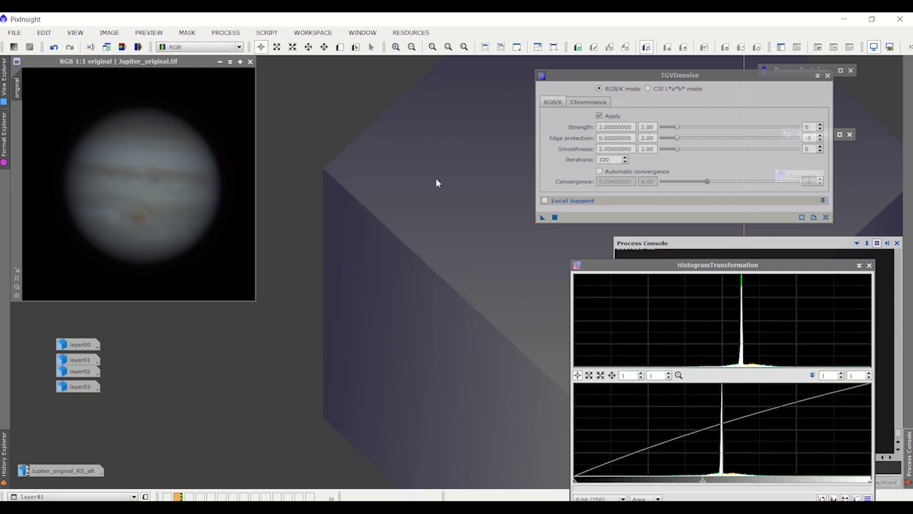
double_click(80, 373)
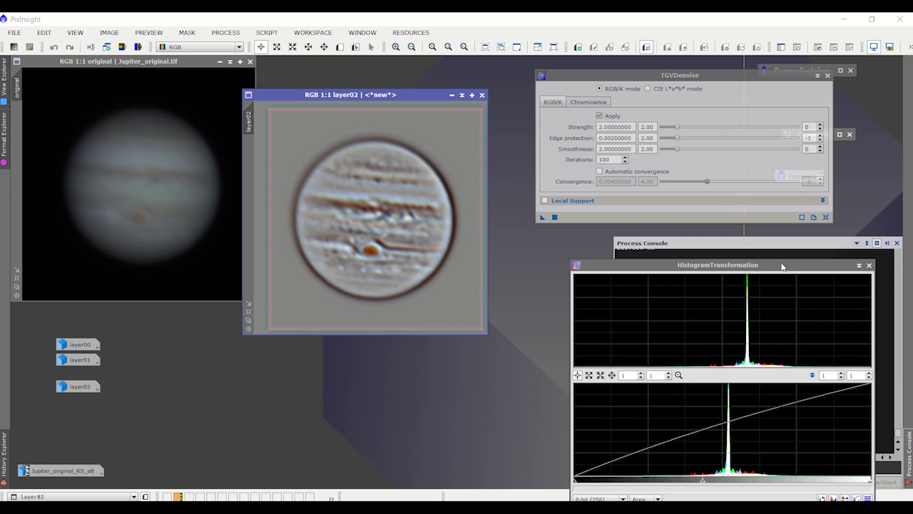
left_click_drag(782, 266, 724, 77)
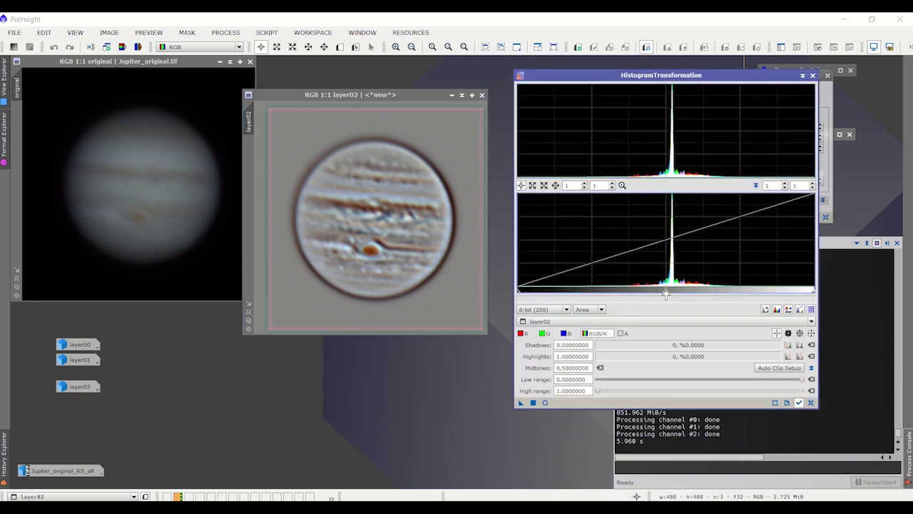
left_click_drag(666, 293, 670, 294)
left_click_drag(520, 402, 433, 248)
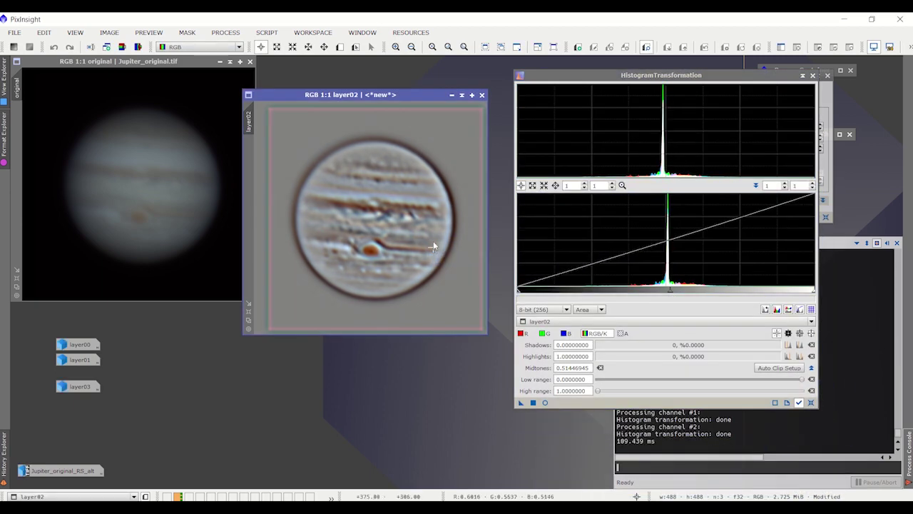
left_click(451, 95)
- Stretch layer03 with midtones 0.57234727, then collapse the HistogramTransformation and TGVDenoise dialogs
double_click(79, 386)
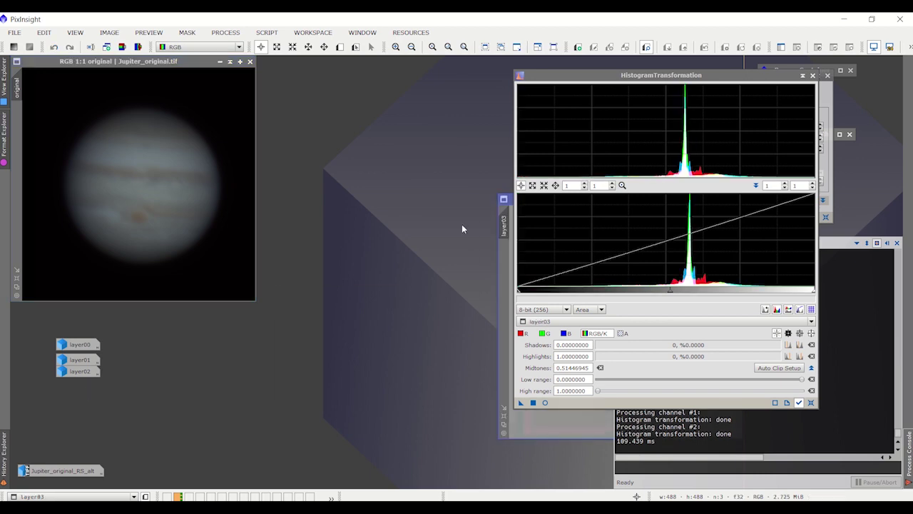
left_click_drag(667, 79, 764, 73)
left_click_drag(521, 199, 224, 98)
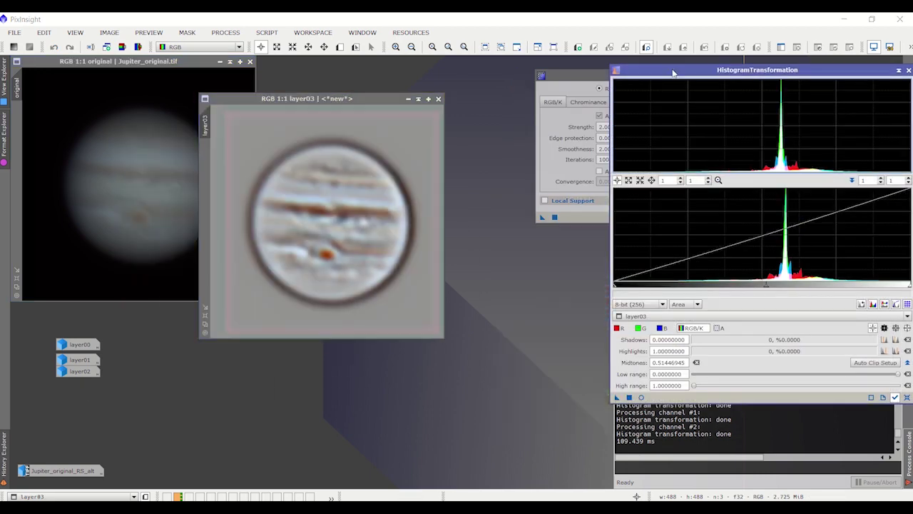
left_click_drag(628, 69, 511, 69)
left_click(793, 397)
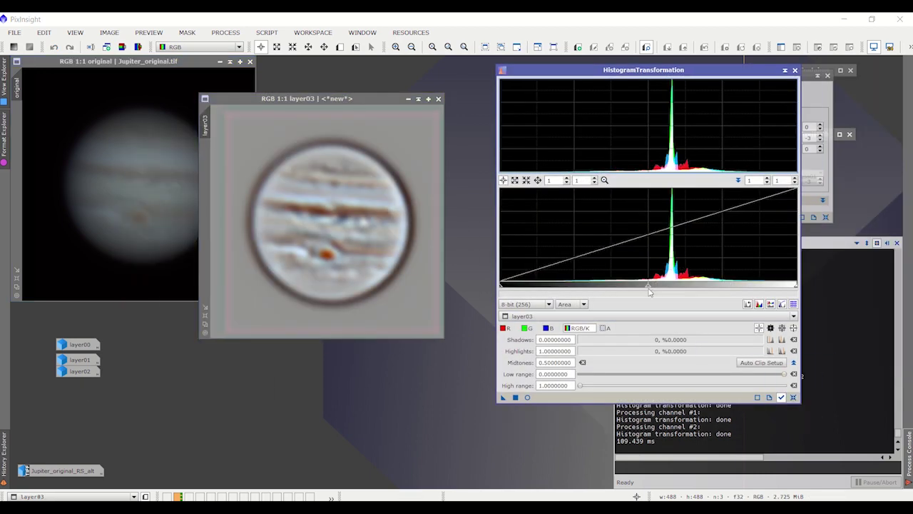
left_click_drag(649, 286, 669, 288)
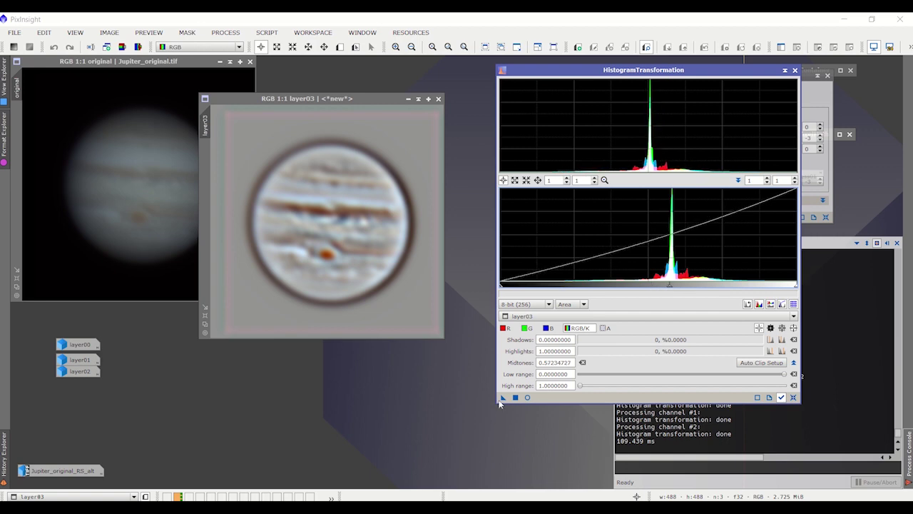
left_click_drag(501, 400, 350, 270)
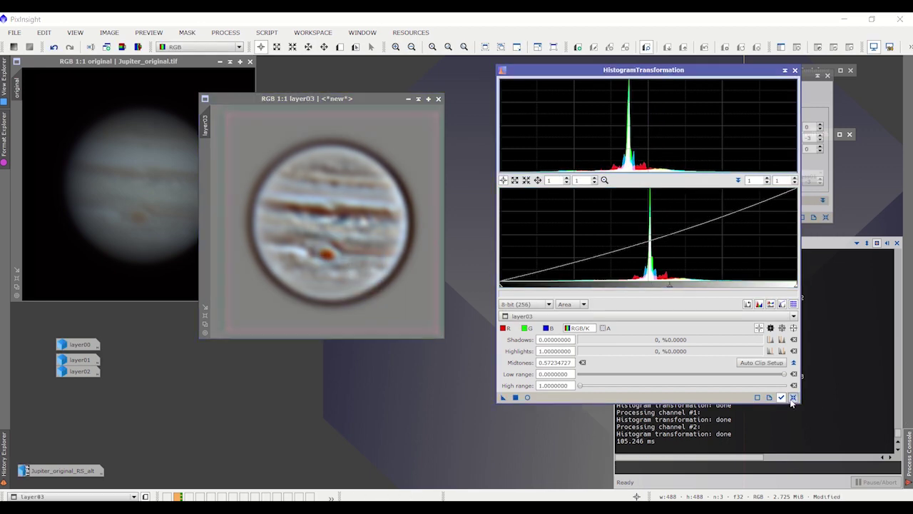
left_click(785, 70)
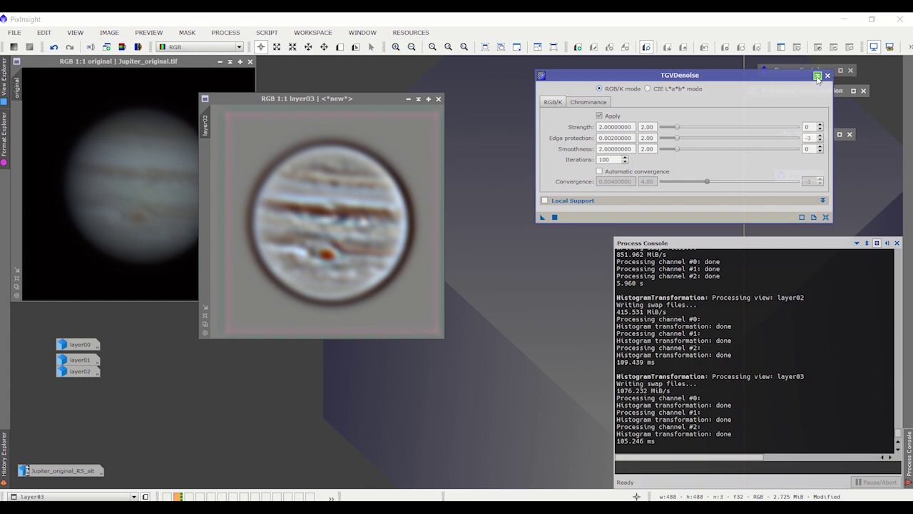
left_click(817, 76)
- Iconize layer03 and run Process01 on the Jupiter original to generate ten Sharpened images
left_click(408, 98)
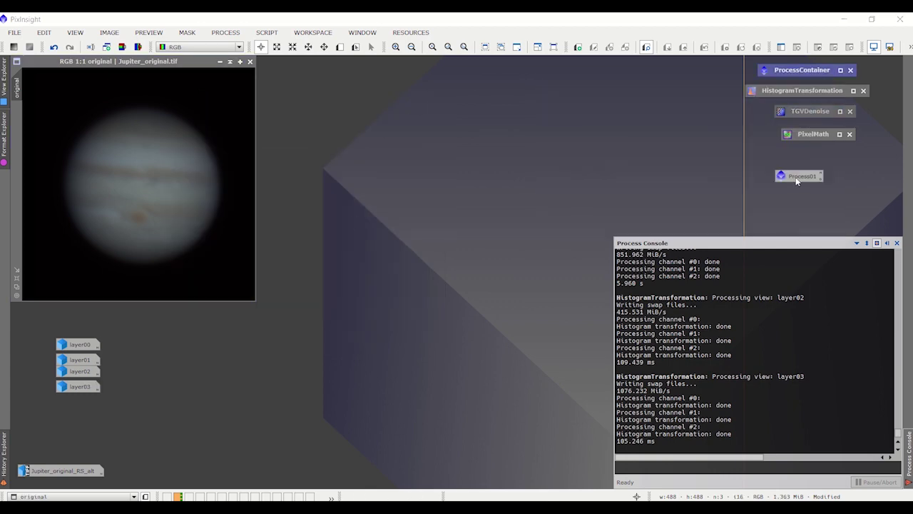
left_click_drag(797, 181, 114, 193)
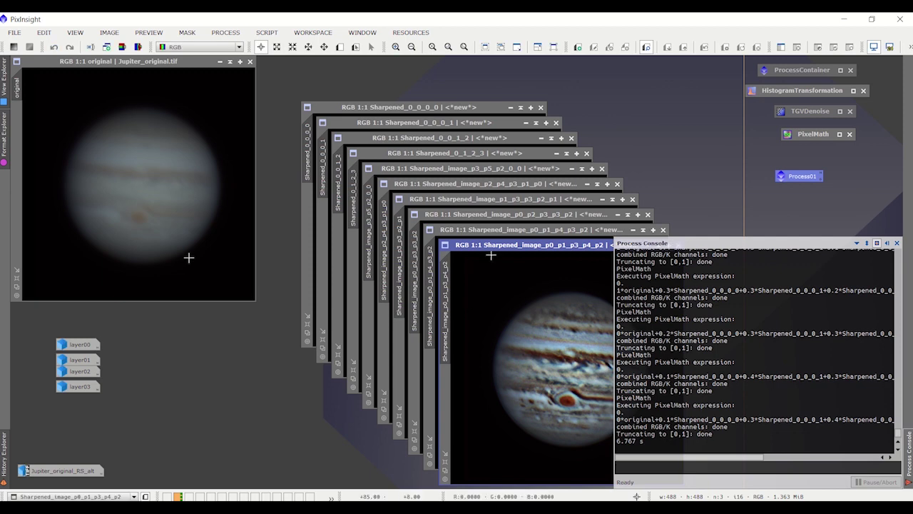
- Hide the Process Console
left_click(858, 244)
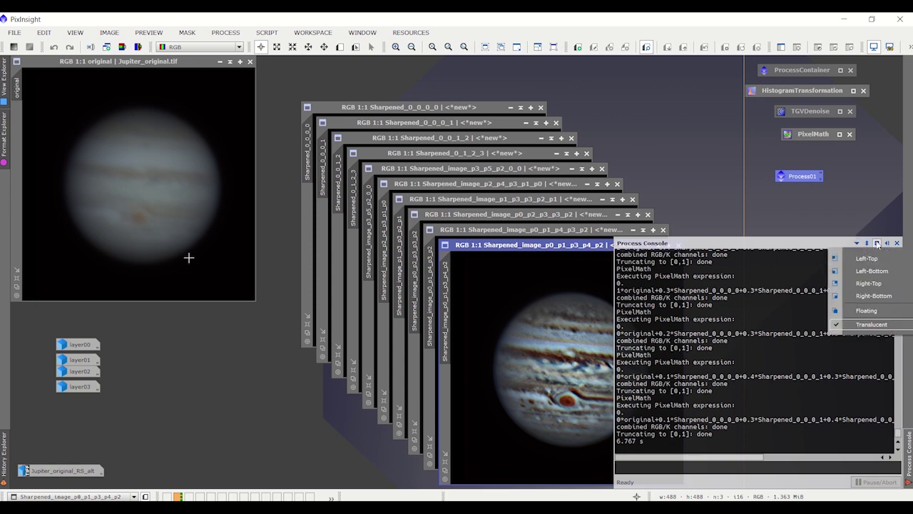
left_click(891, 244)
left_click(892, 244)
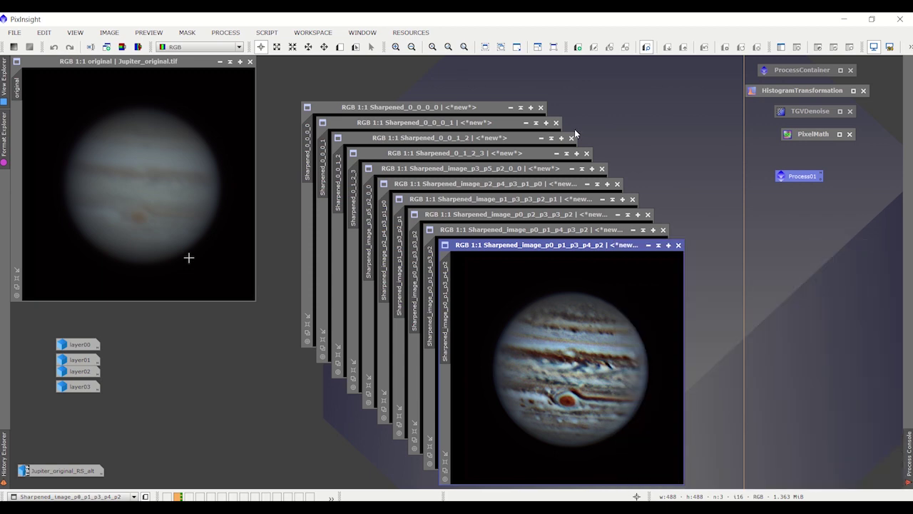
- Inspect the four Sharpened_0_… results, then iconize Sharpened_0_0_0_0, 0_0_0_1 and 0_0_1_2
left_click(470, 153)
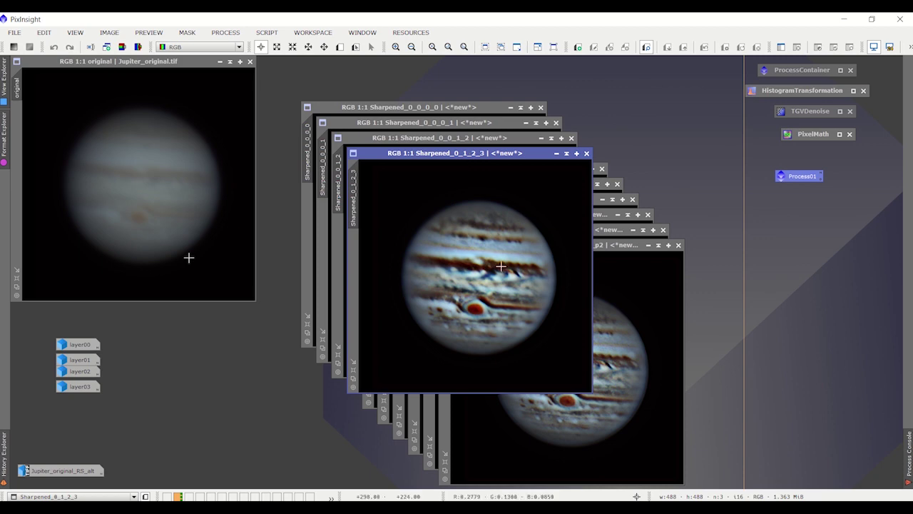
left_click(498, 137)
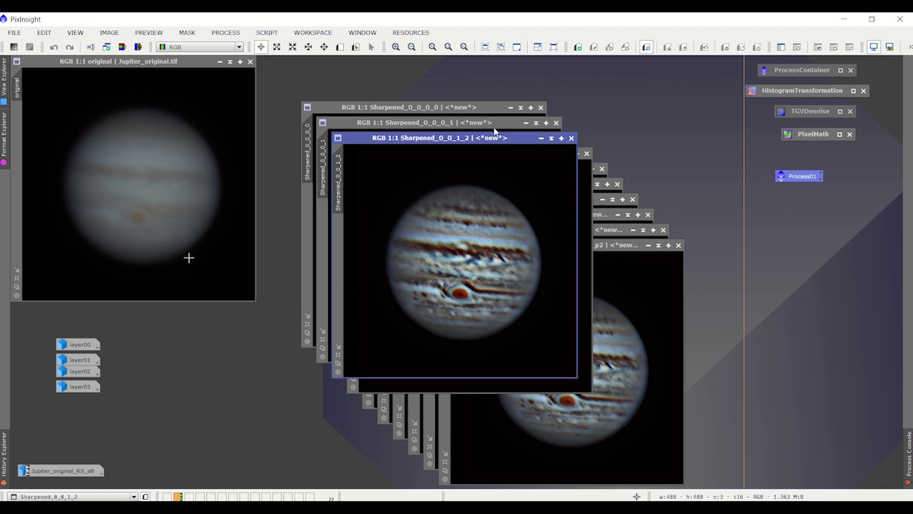
left_click(493, 122)
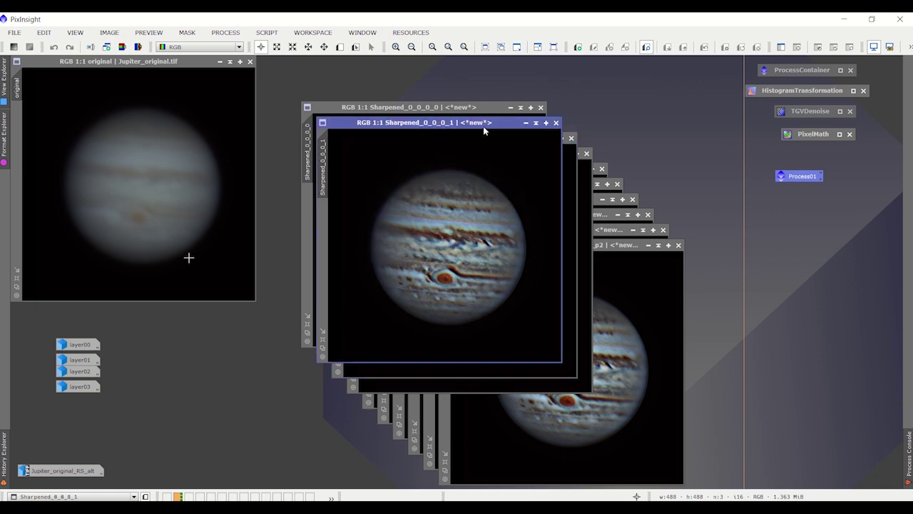
left_click(474, 107)
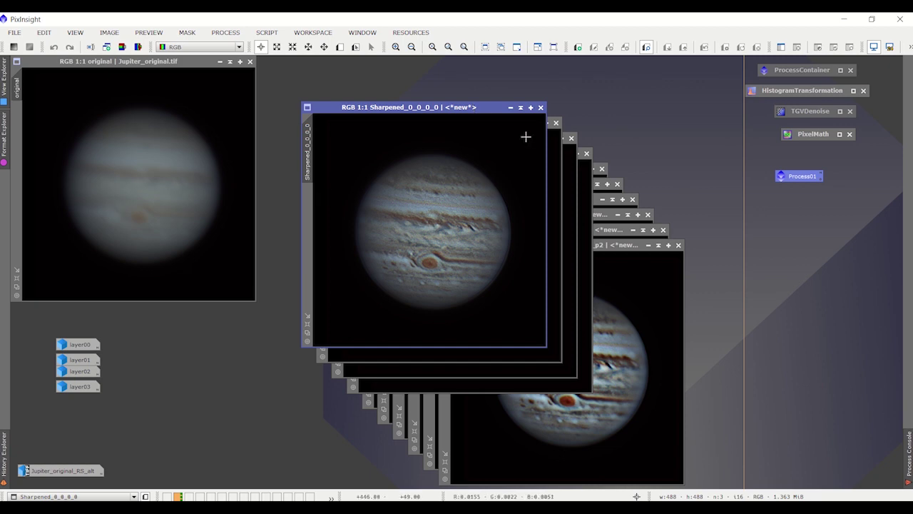
left_click(511, 107)
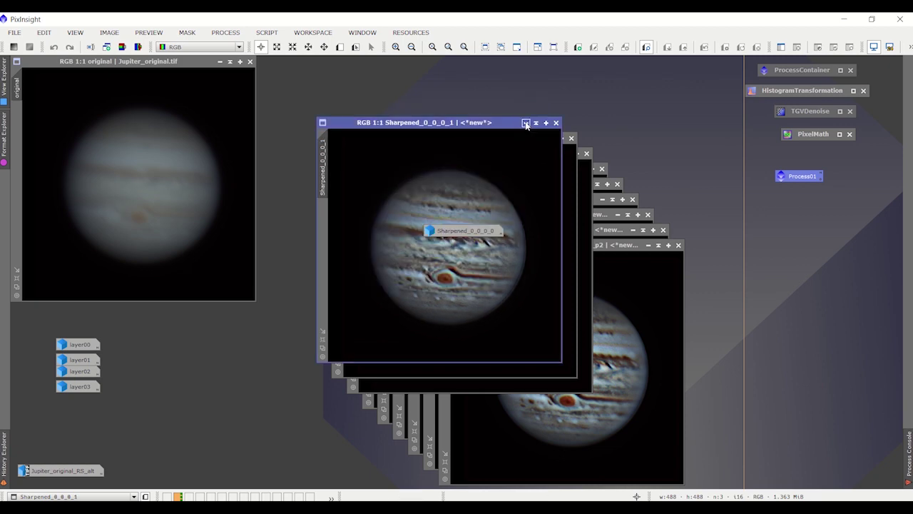
left_click(526, 123)
left_click(541, 138)
- Iconize Sharpened_0_1_2_3 and gather the four Sharpened_0_ icons together
left_click(557, 153)
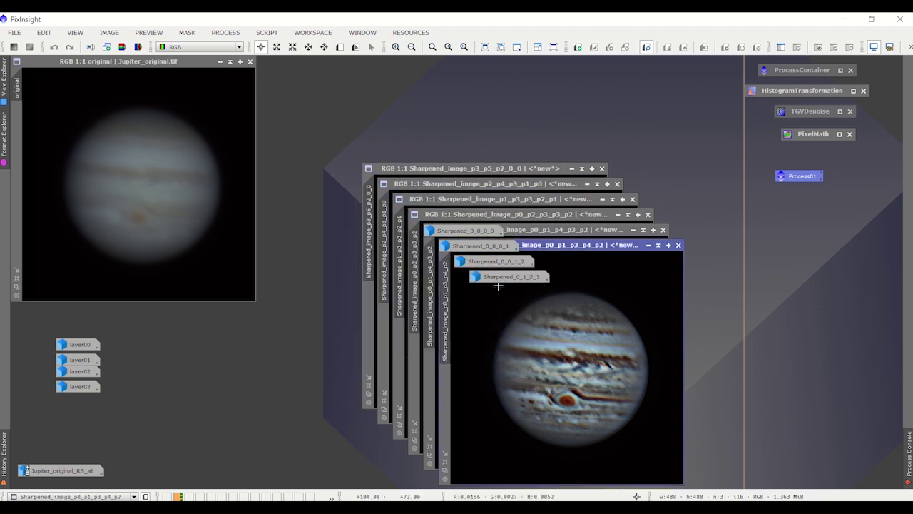
left_click_drag(488, 261, 457, 100)
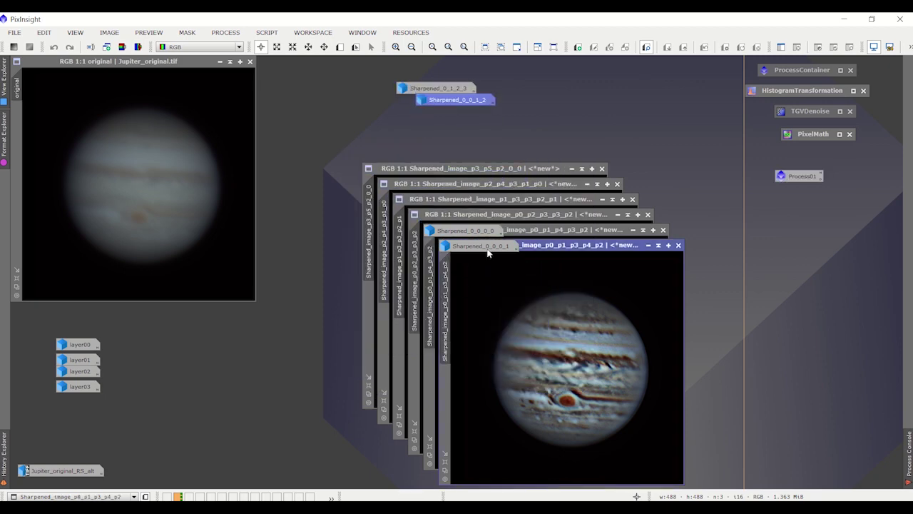
left_click_drag(477, 246, 446, 96)
left_click_drag(458, 231, 446, 97)
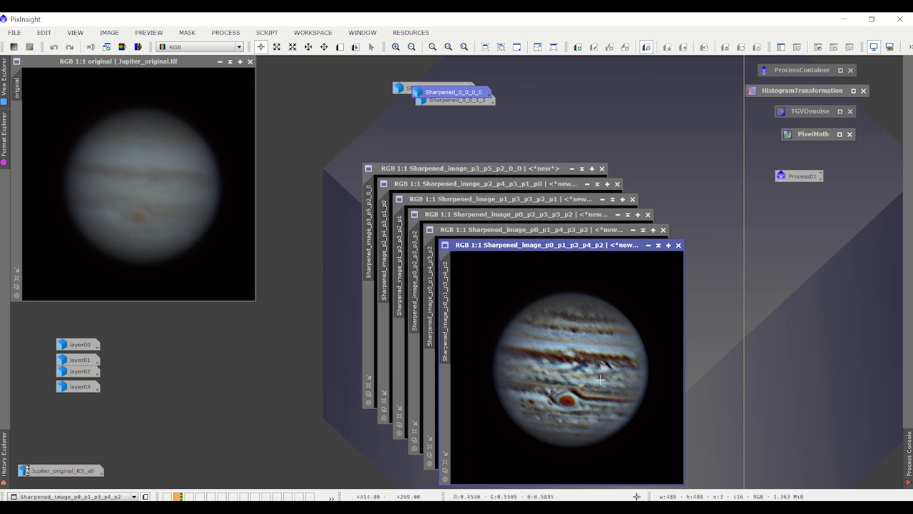
- Iconize the p0_p1_p3_p4_p2, p0_p1_p4_p3_p2 and p0_p2_p3_p3_p2 variants and park their icons lower left
left_click(648, 247)
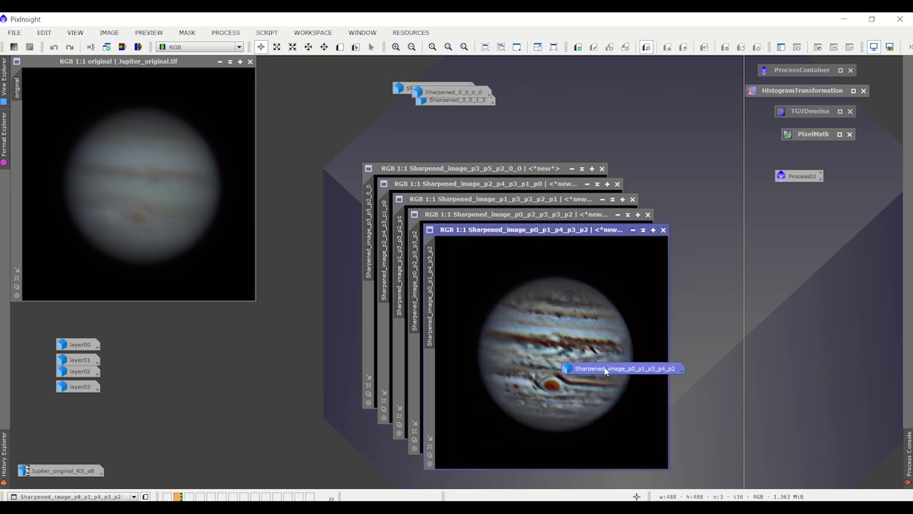
left_click_drag(604, 369, 276, 420)
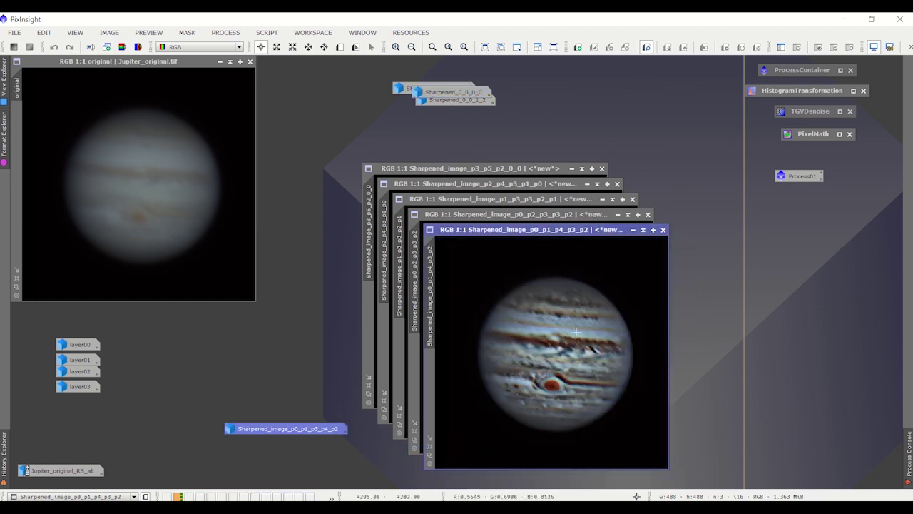
left_click(632, 229)
left_click_drag(607, 351, 283, 414)
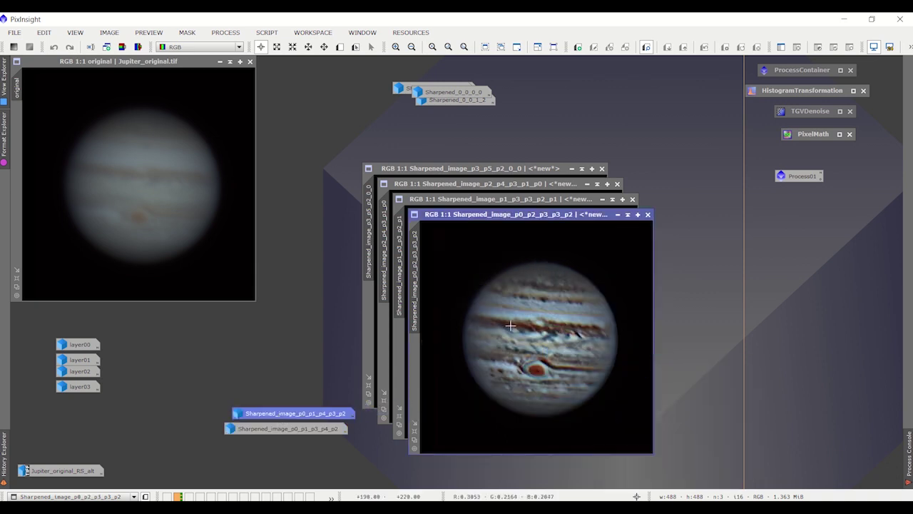
left_click(618, 215)
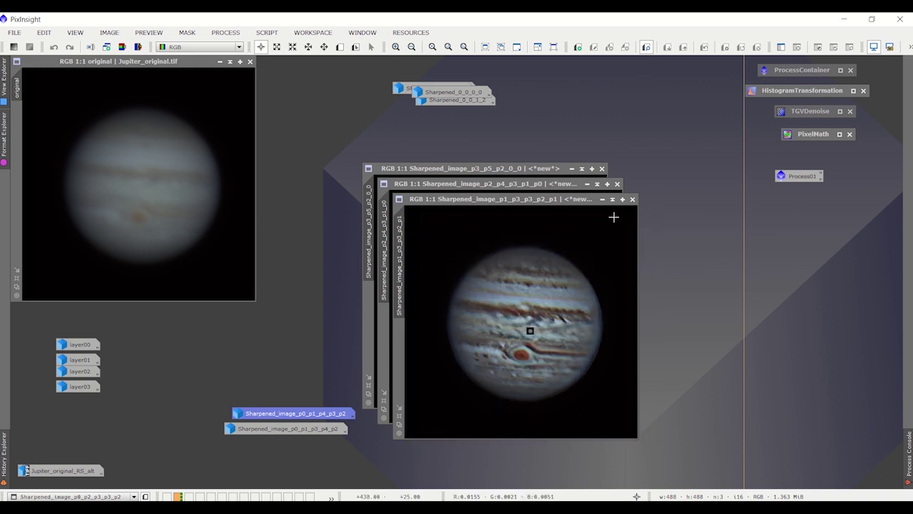
left_click_drag(573, 342, 285, 385)
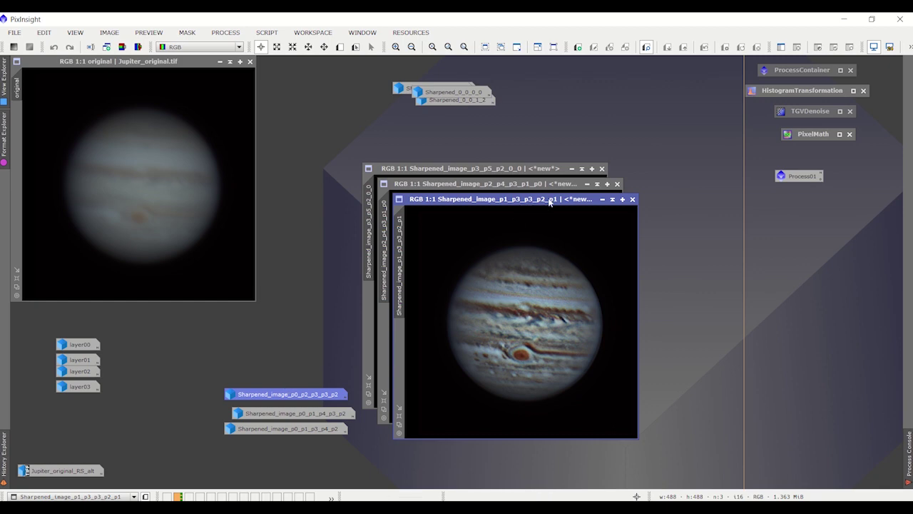
- Iconize Sharpened_image_p3_p5_p2_0_0 and reposition the p1_p3_p3_p2_p1 and p2_p4_p3_p1_p0 windows
left_click_drag(549, 202, 736, 234)
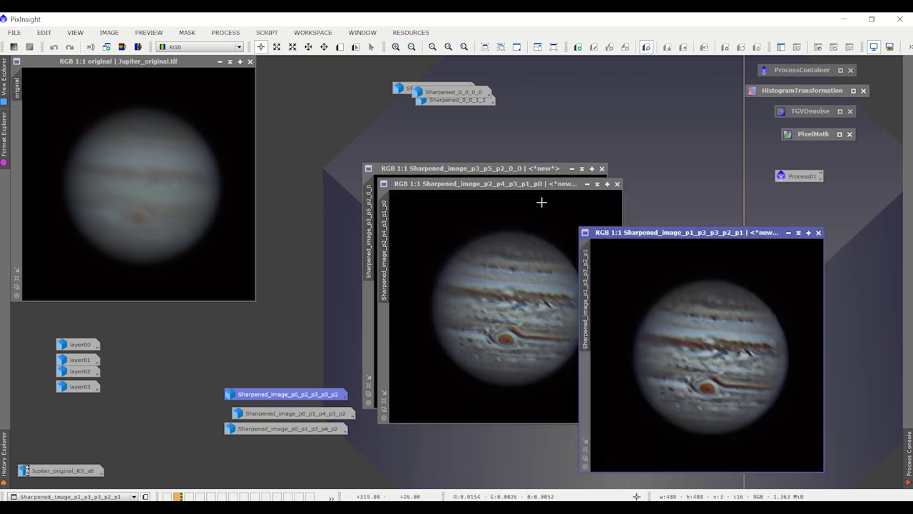
left_click(537, 187)
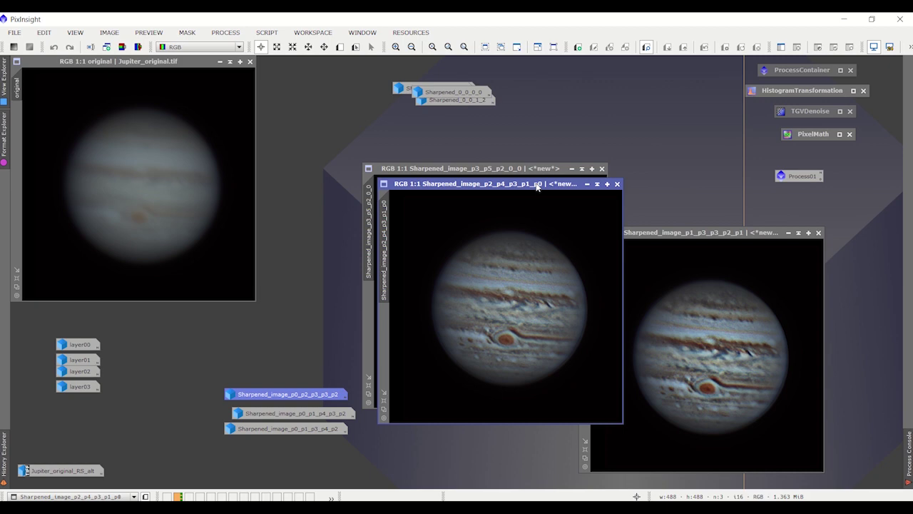
left_click_drag(540, 190, 738, 236)
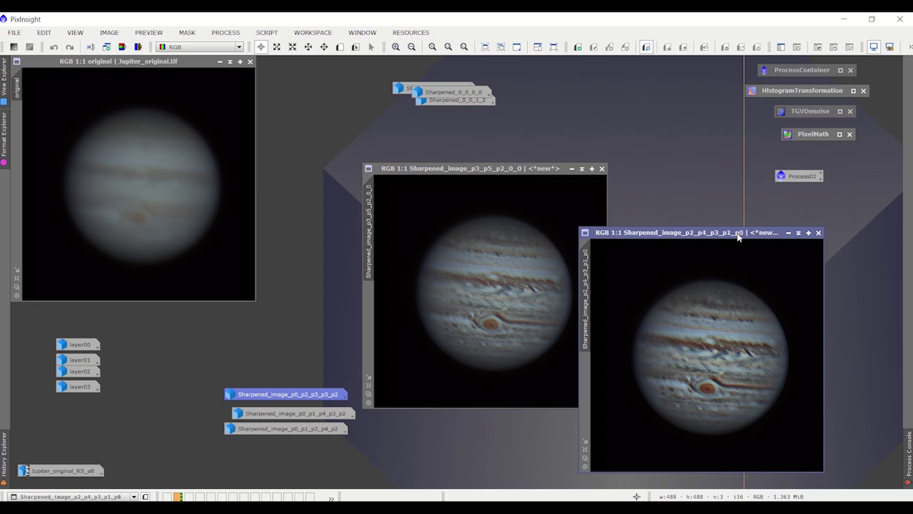
key("ctrl+m")
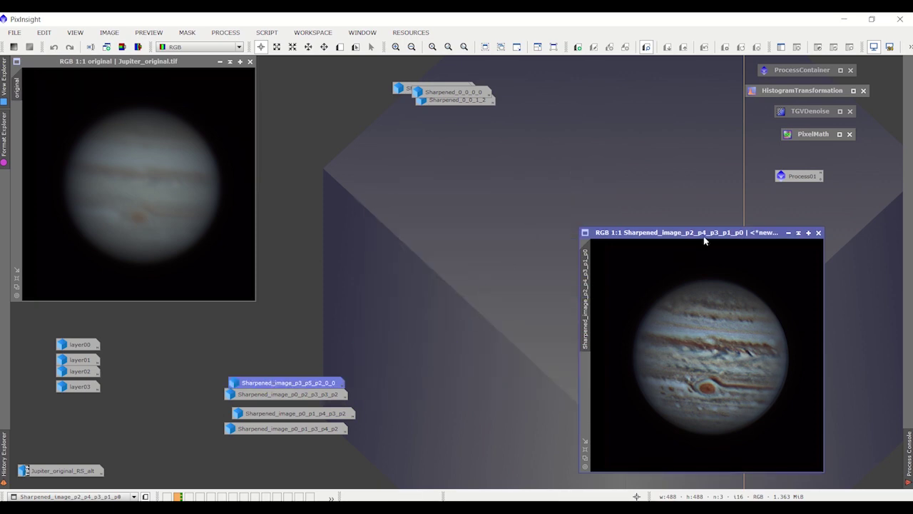
left_click_drag(704, 240, 326, 139)
- Move the Sharpened_0_ icons down and line up both kept variants beside the original
left_click_drag(432, 93, 421, 416)
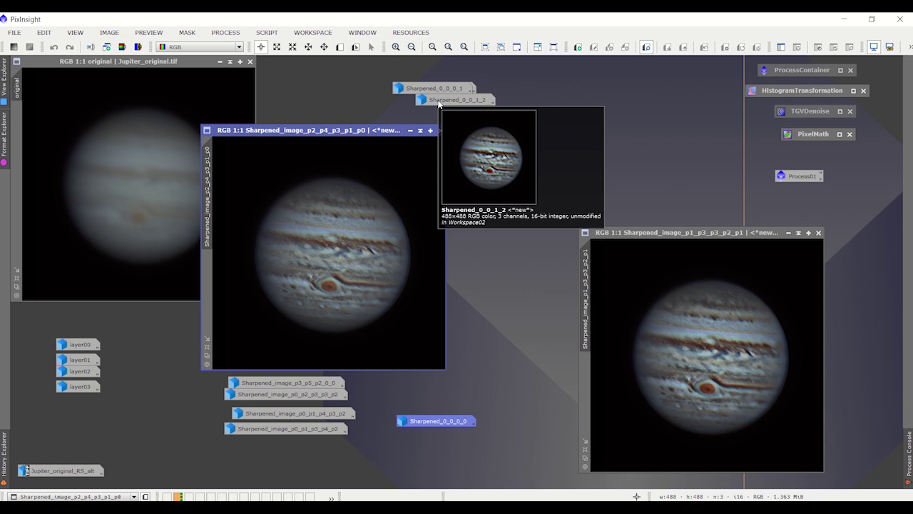
left_click_drag(439, 104, 431, 409)
left_click_drag(433, 88, 426, 428)
left_click_drag(701, 238, 619, 66)
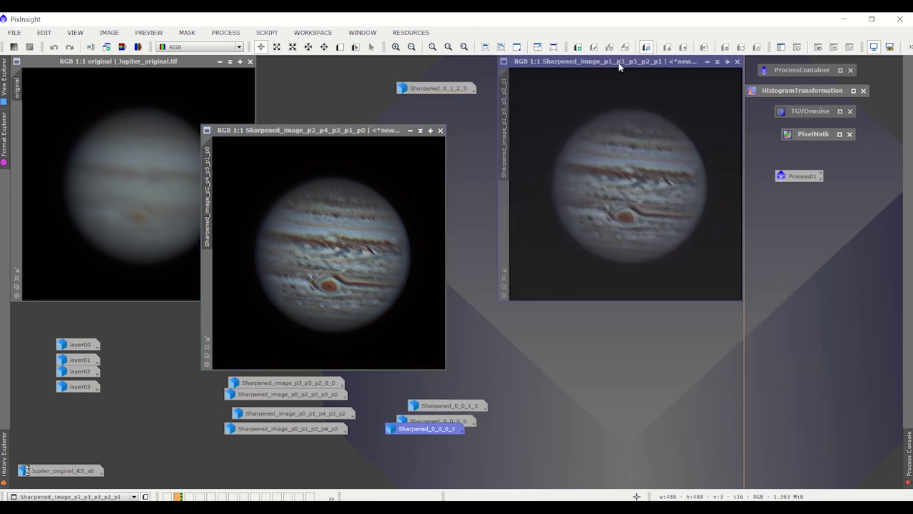
left_click_drag(432, 91, 441, 397)
left_click_drag(350, 130, 405, 62)
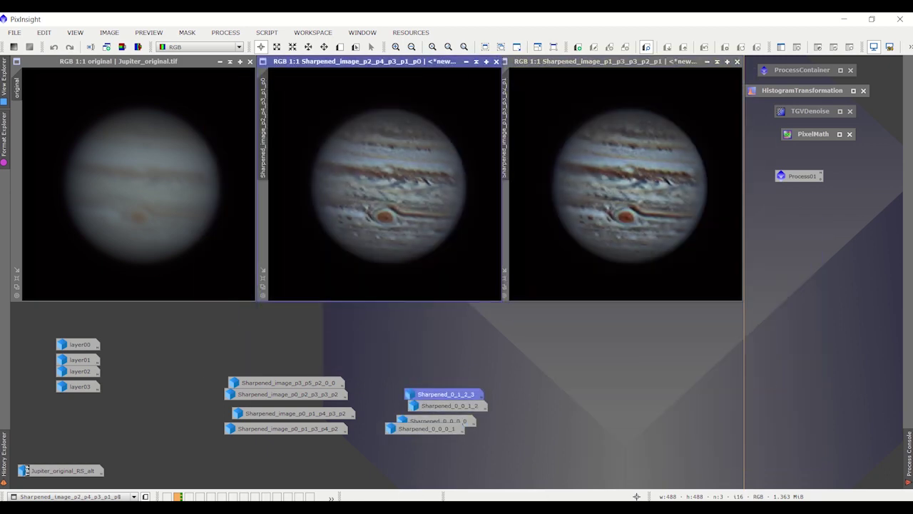
- Apply TGVDenoise to Sharpened_image_p2_p4_p3_p1_p0 and p1_p3_p3_p2_p1, then close the Process Console
double_click(805, 114)
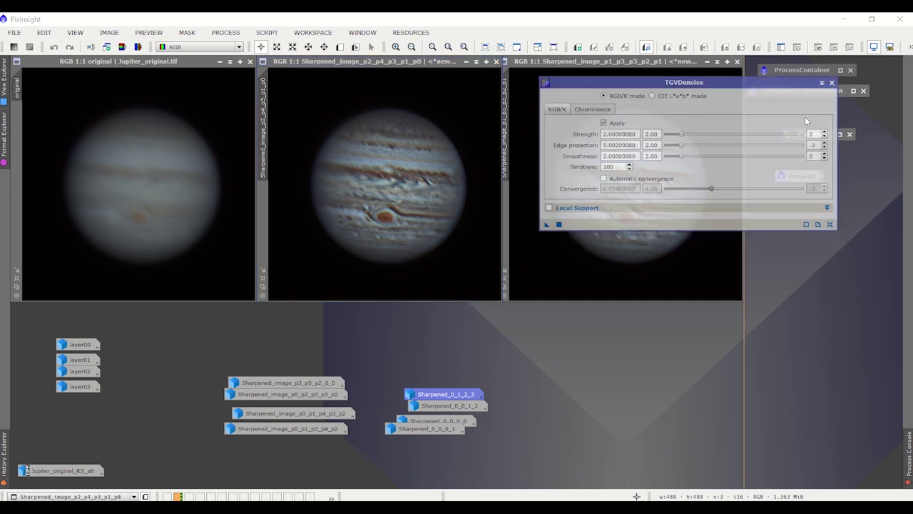
left_click(541, 218)
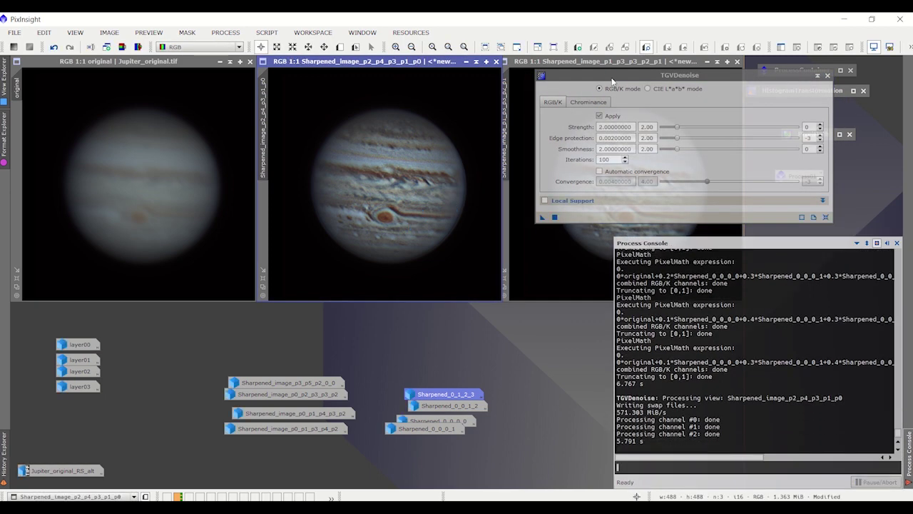
left_click_drag(612, 79, 747, 110)
left_click_drag(676, 247, 587, 212)
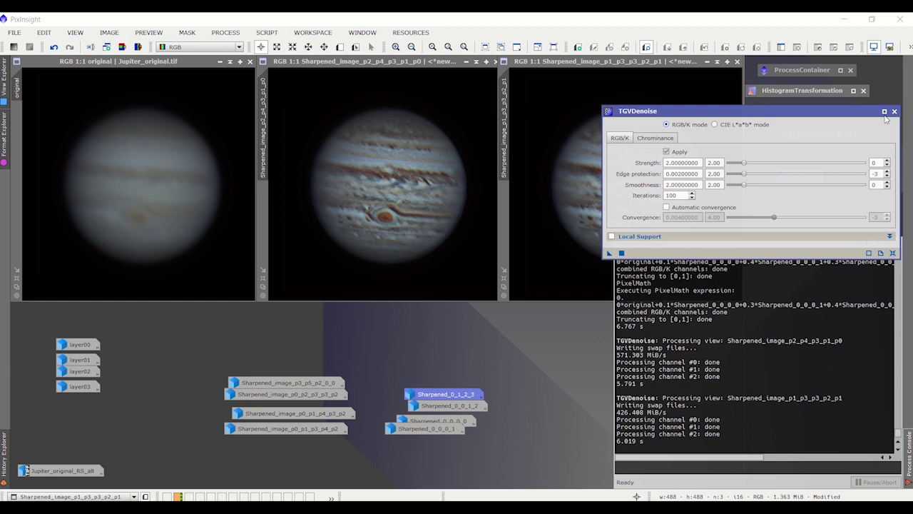
left_click(887, 243)
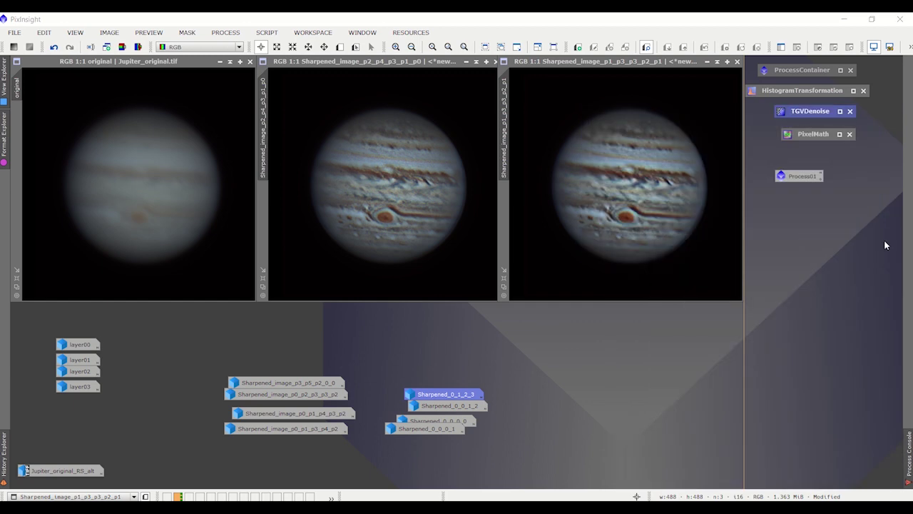
- Zoom in and out to compare the sharpened Jupiter views, then restore Jupiter_original_RS_alt from its icon
scroll(378, 191, "up", 2)
scroll(378, 191, "down", 3)
scroll(381, 193, "up", 2)
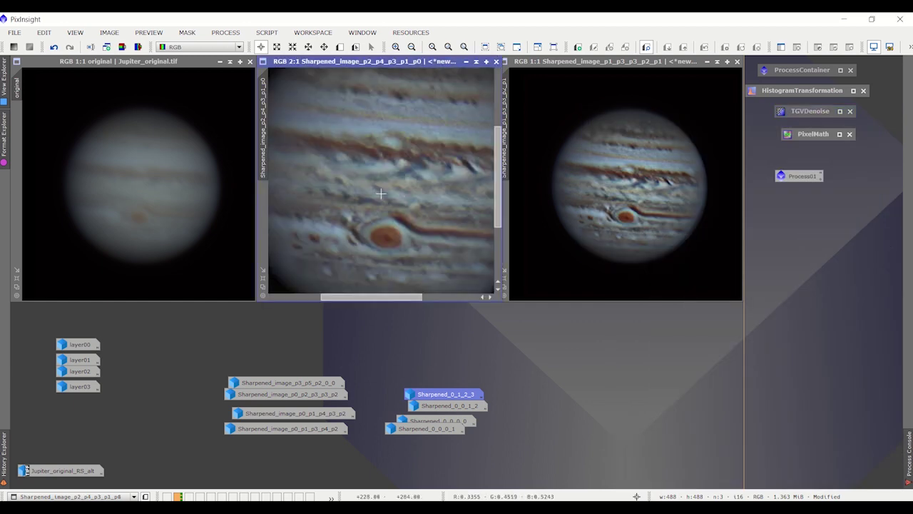
scroll(703, 245, "up", 1)
scroll(702, 245, "down", 3)
scroll(703, 244, "up", 2)
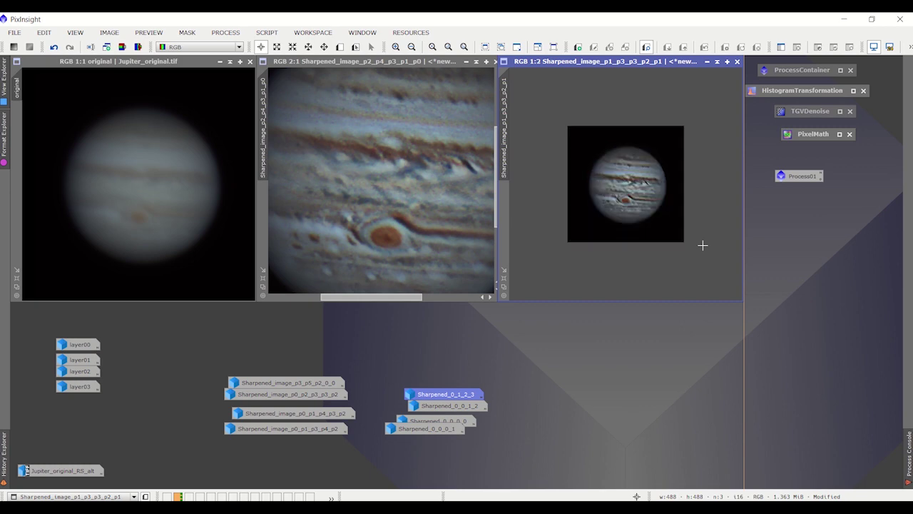
scroll(449, 245, "down", 3)
scroll(448, 246, "up", 2)
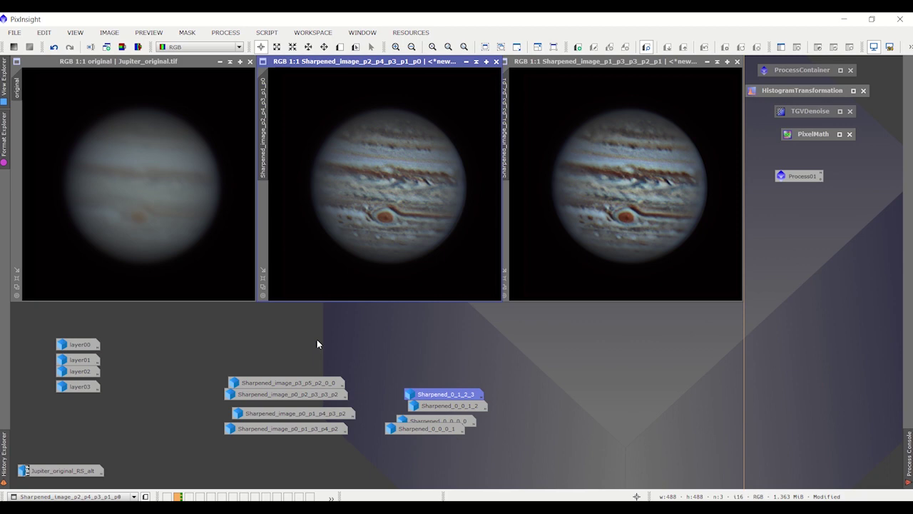
double_click(76, 473)
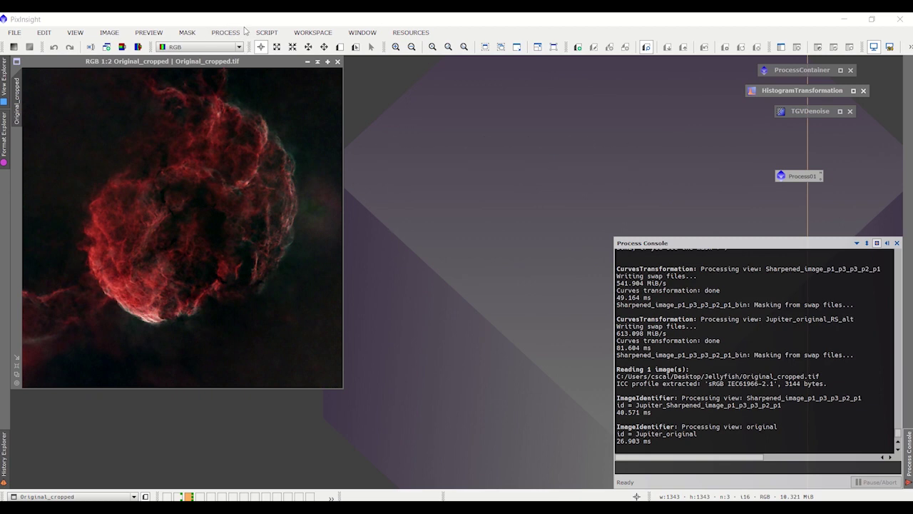
- Run the ExtractWaveletLayers script on the Jellyfish image and close the residual layer
left_click(267, 32)
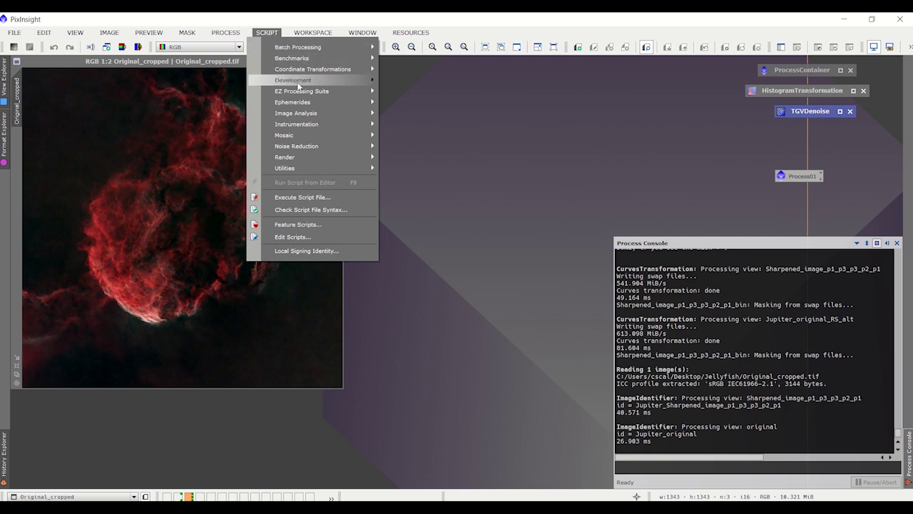
mouse_move(297, 114)
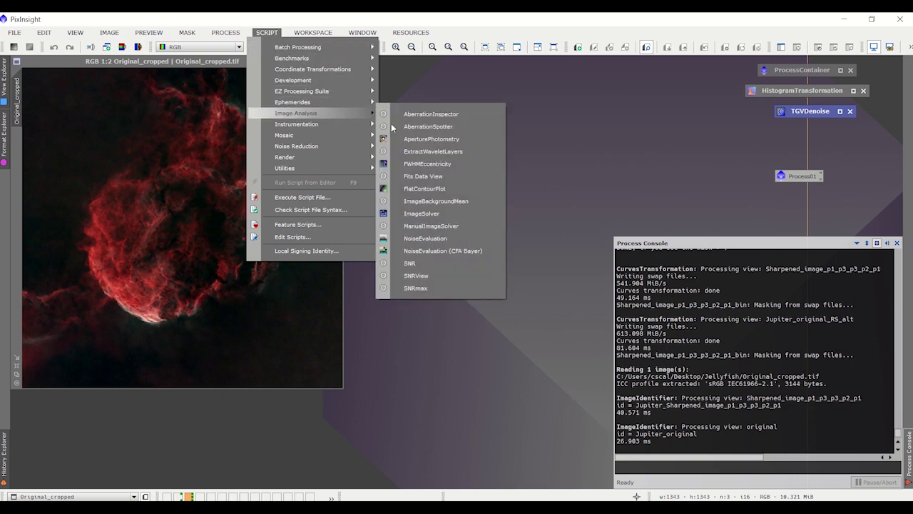
left_click(436, 151)
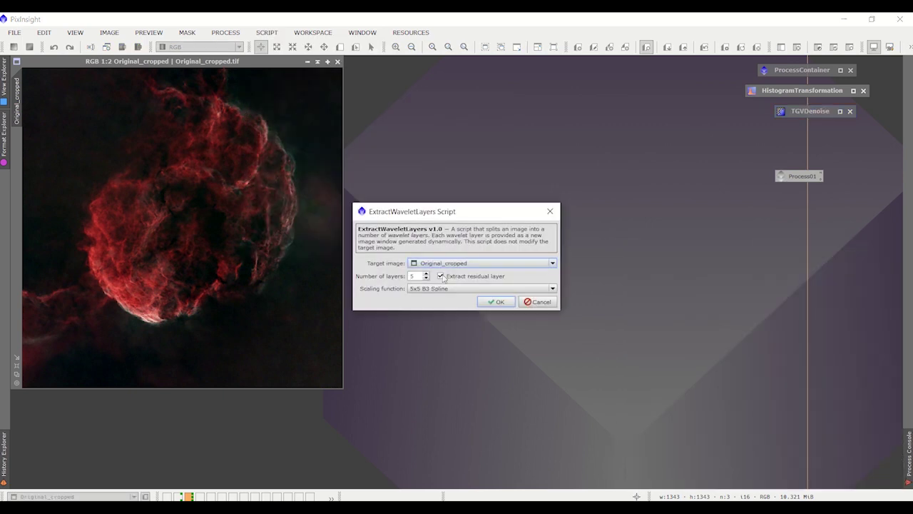
left_click(500, 301)
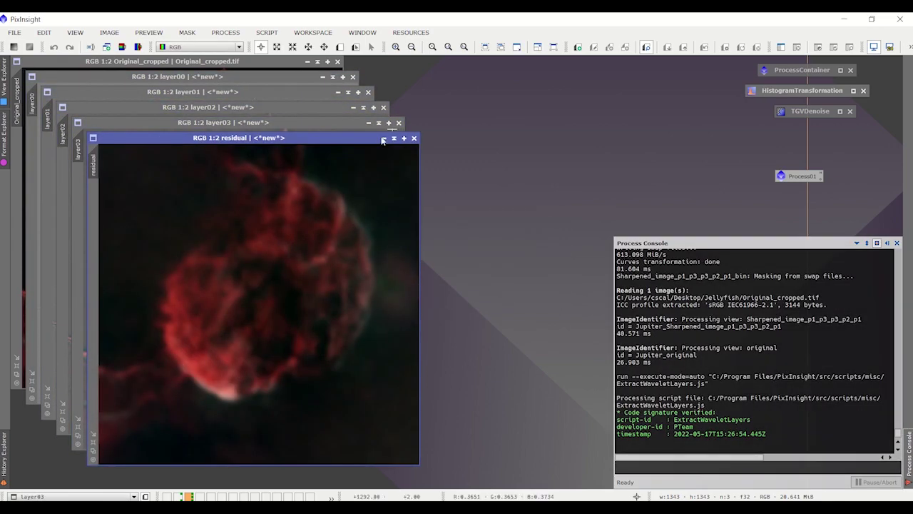
left_click(417, 138)
- Restack layer01, layer02 and layer03 over layer00 at the left
left_click_drag(299, 122, 625, 121)
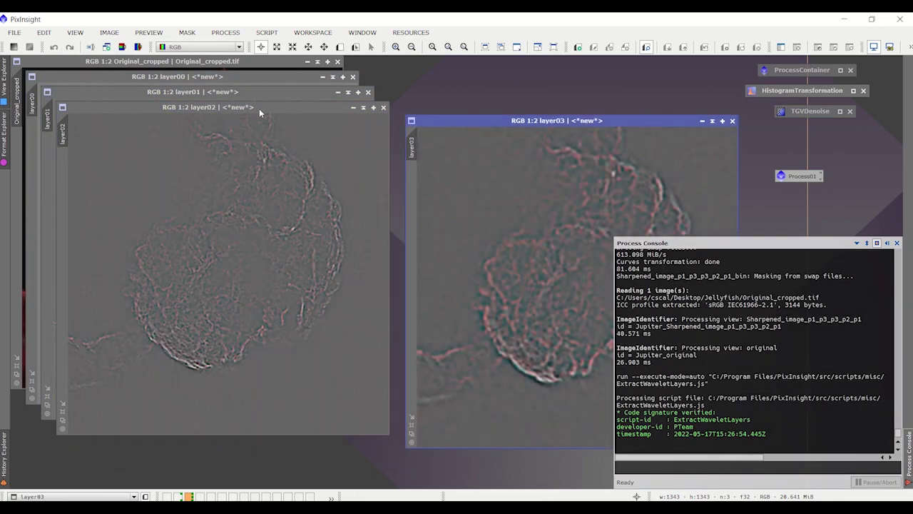
left_click_drag(259, 107, 563, 102)
left_click(222, 232)
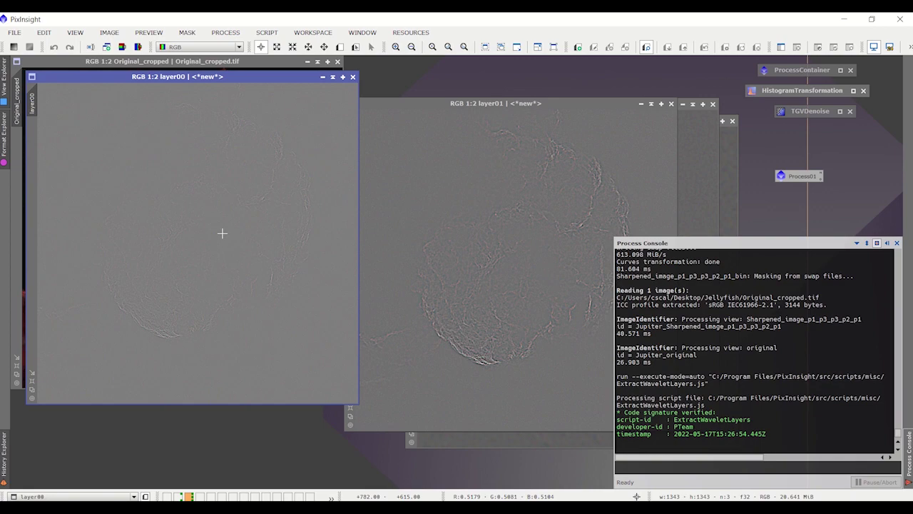
left_click_drag(468, 103, 139, 76)
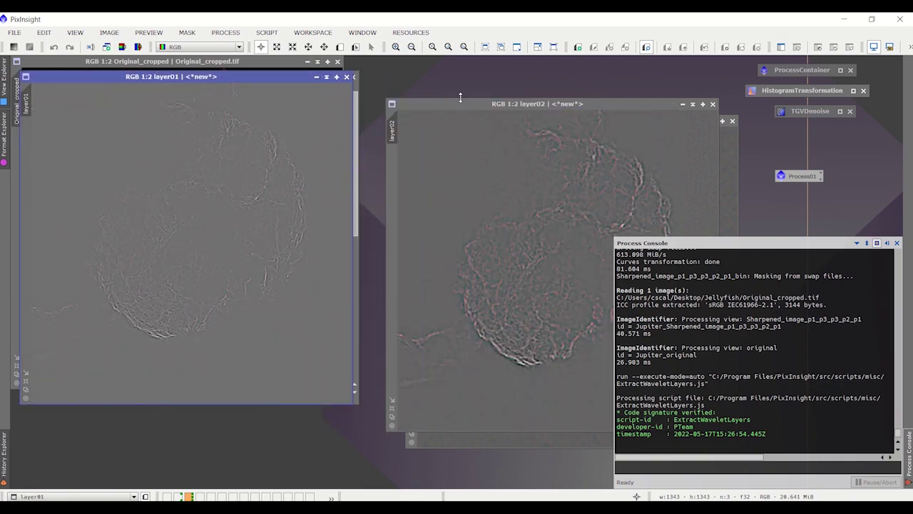
left_click_drag(458, 106, 82, 84)
left_click_drag(499, 121, 105, 76)
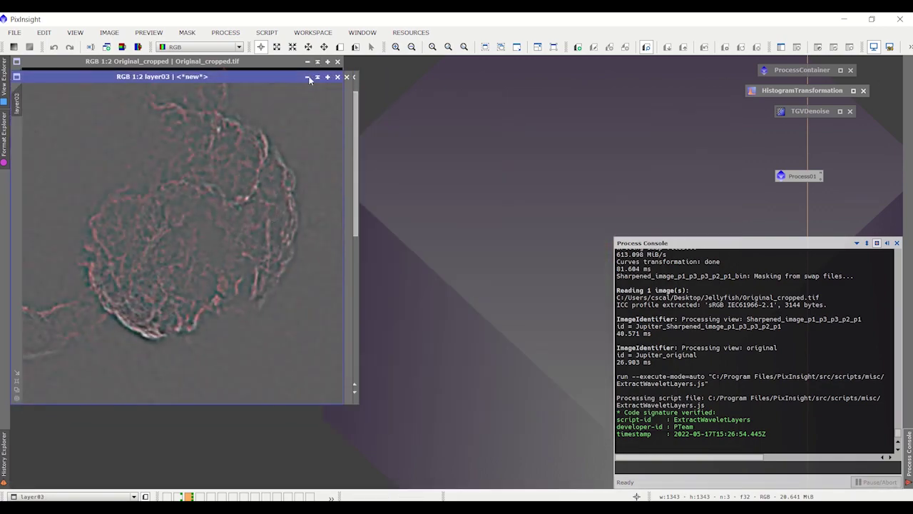
- Apply HistogramTransformation midtone stretches to layer03, layer02 (0.399) and layer01 (0.4437)
double_click(802, 91)
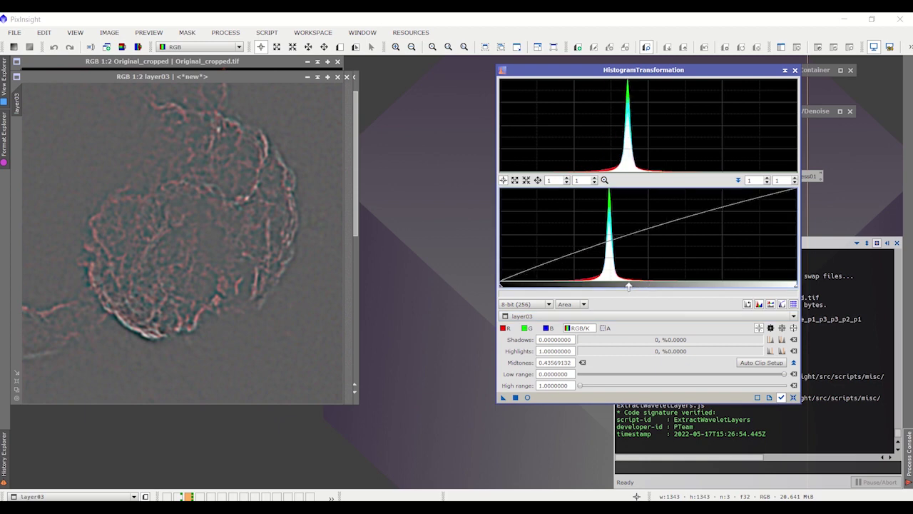
left_click_drag(503, 396, 132, 452)
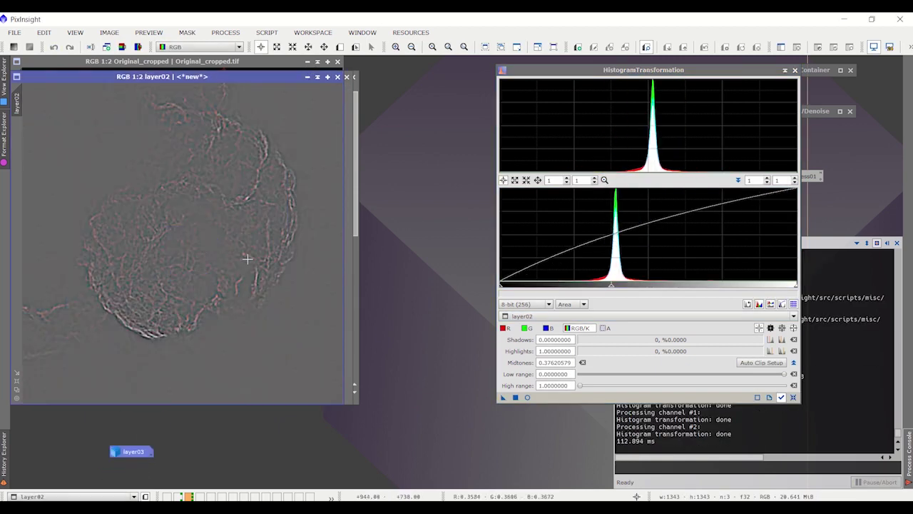
left_click(793, 396)
left_click_drag(650, 288, 618, 287)
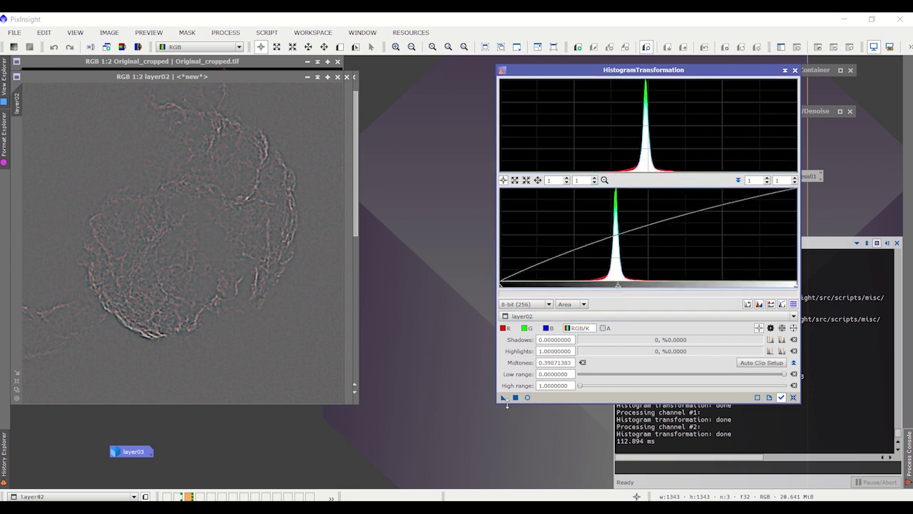
left_click_drag(503, 396, 132, 441)
mouse_move(617, 286)
left_mouse_down()
mouse_move(644, 287)
mouse_move(631, 286)
left_mouse_up()
left_click_drag(503, 397, 201, 287)
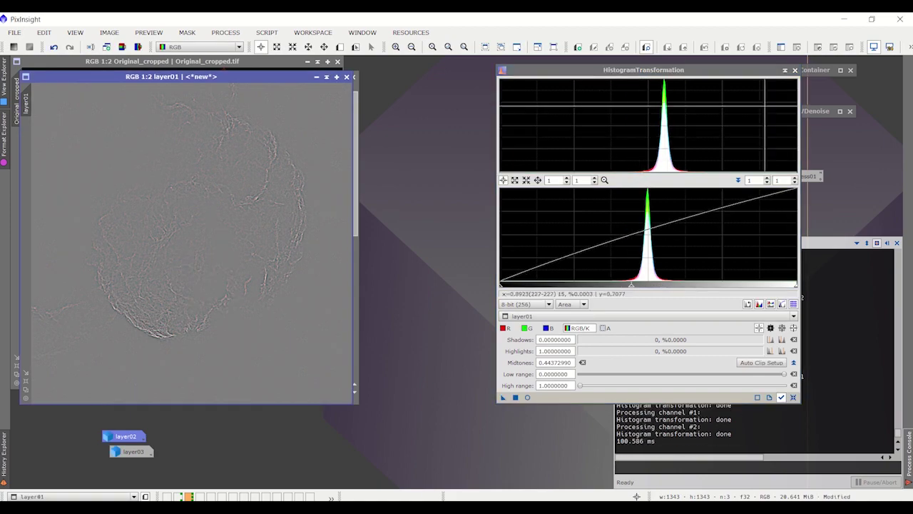
- Apply TGVDenoise to layer01 and iconize it alongside the other layer icons
left_click_drag(648, 69, 738, 203)
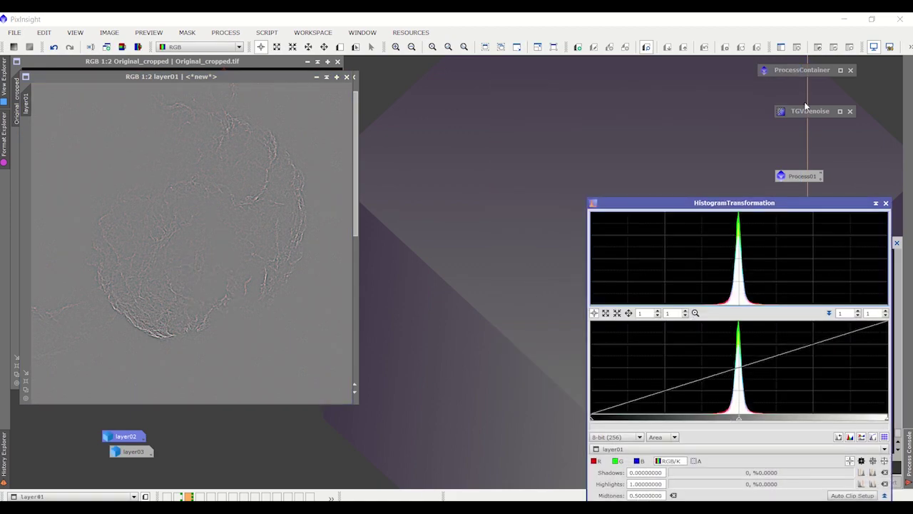
double_click(813, 111)
left_click_drag(307, 301, 309, 305)
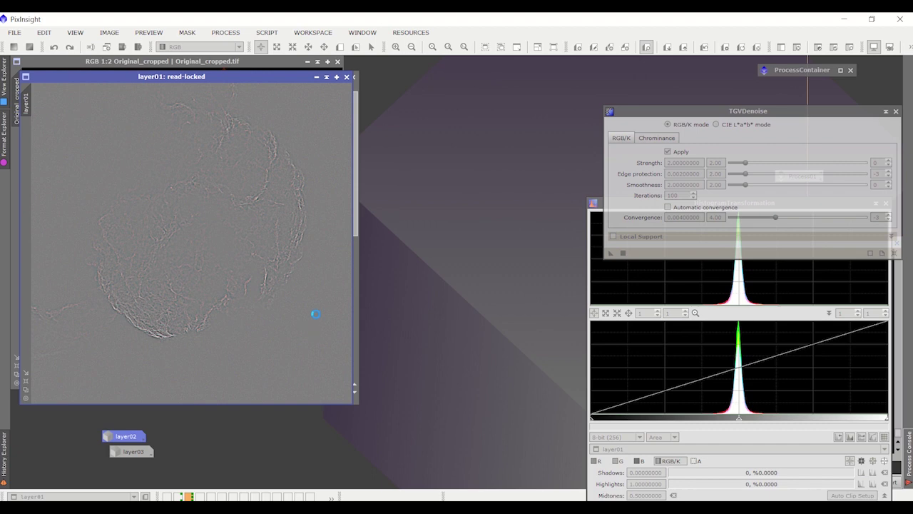
left_click(316, 76)
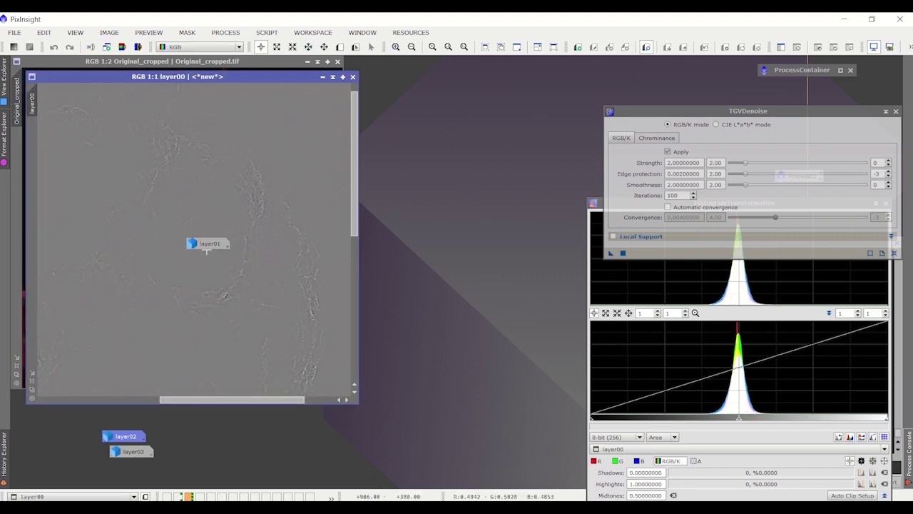
left_click_drag(207, 250, 121, 426)
- Apply TGVDenoise to layer00 and collapse the TGVDenoise window
left_click(809, 319)
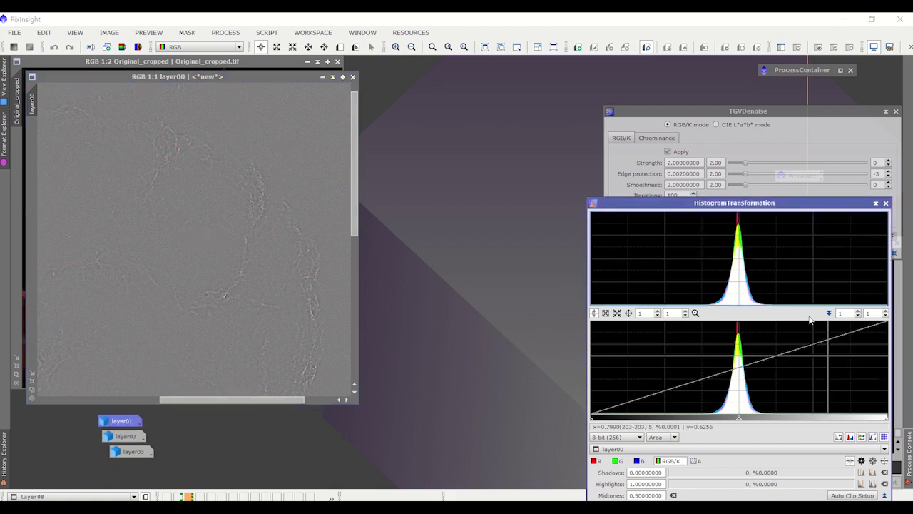
left_click_drag(713, 203, 618, 104)
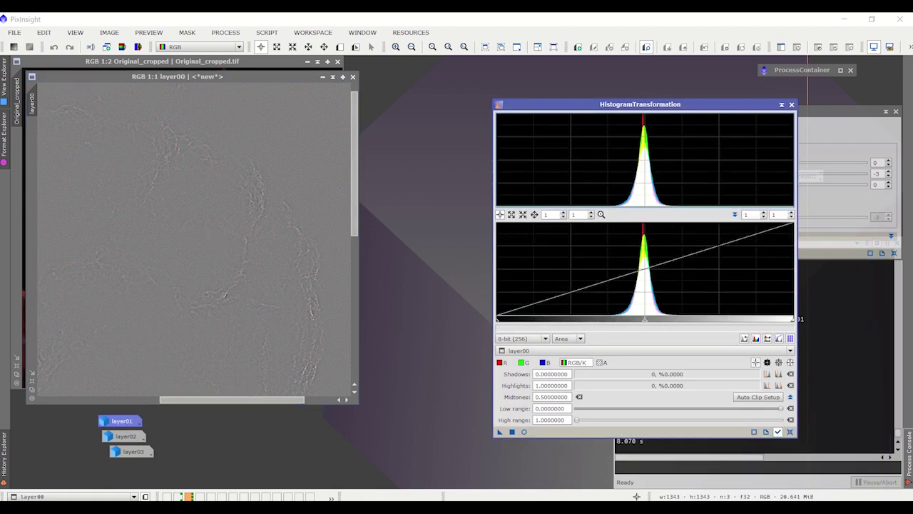
left_click_drag(843, 111, 623, 81)
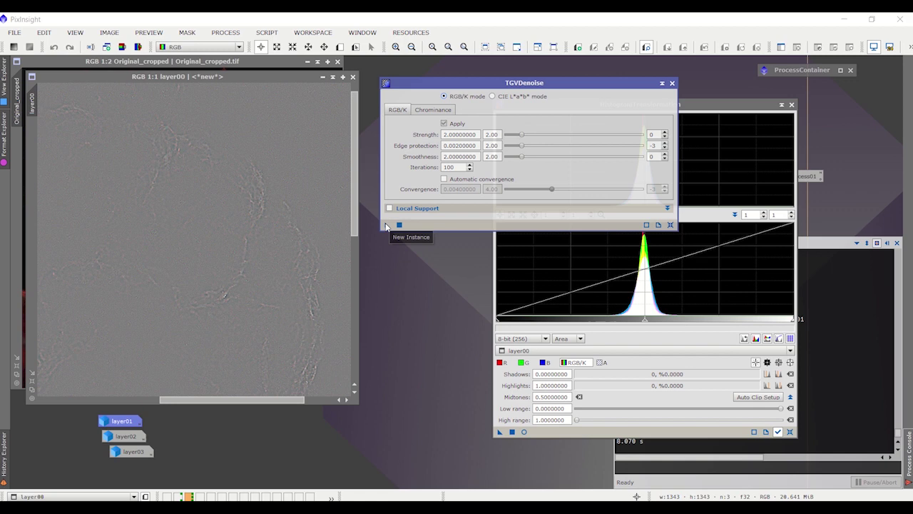
left_click_drag(386, 225, 235, 268)
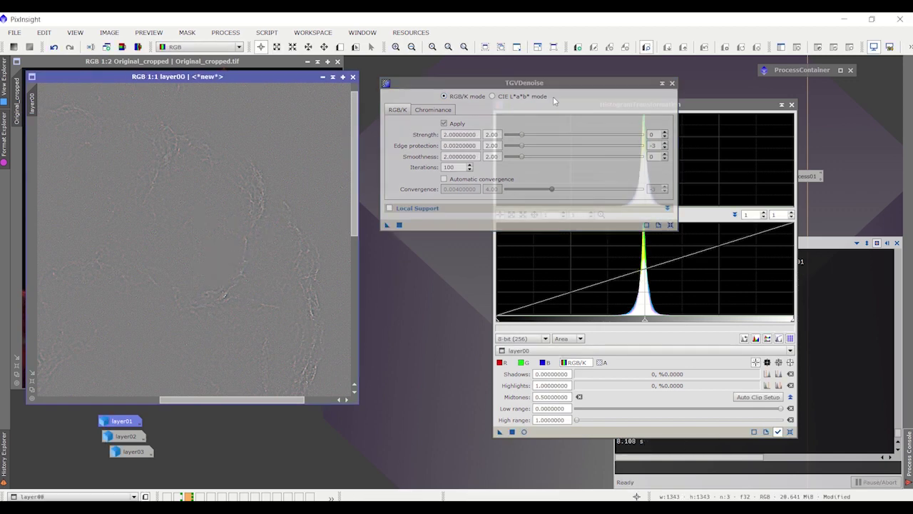
left_click(662, 83)
- Collapse the histogram tool, iconize layer00, and drop Process01 onto Original_cropped
left_click_drag(760, 112, 778, 106)
left_click(799, 99)
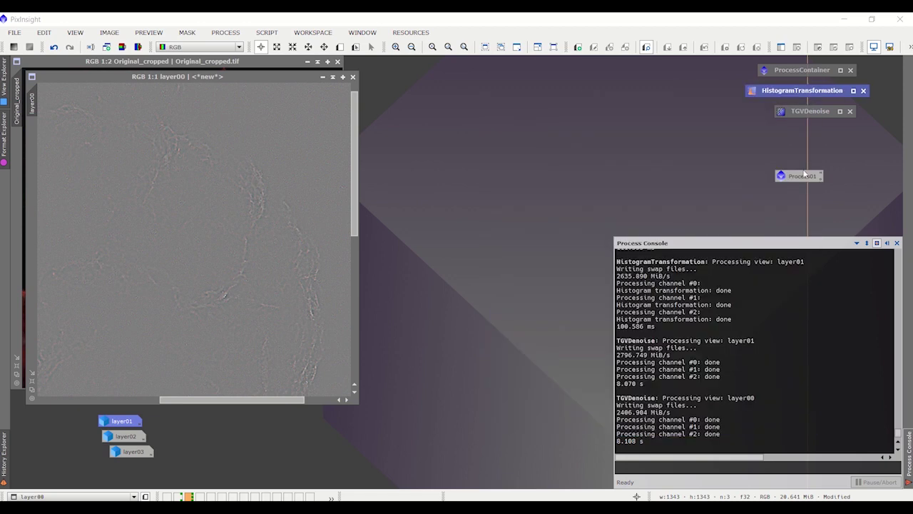
left_click_drag(805, 179, 789, 151)
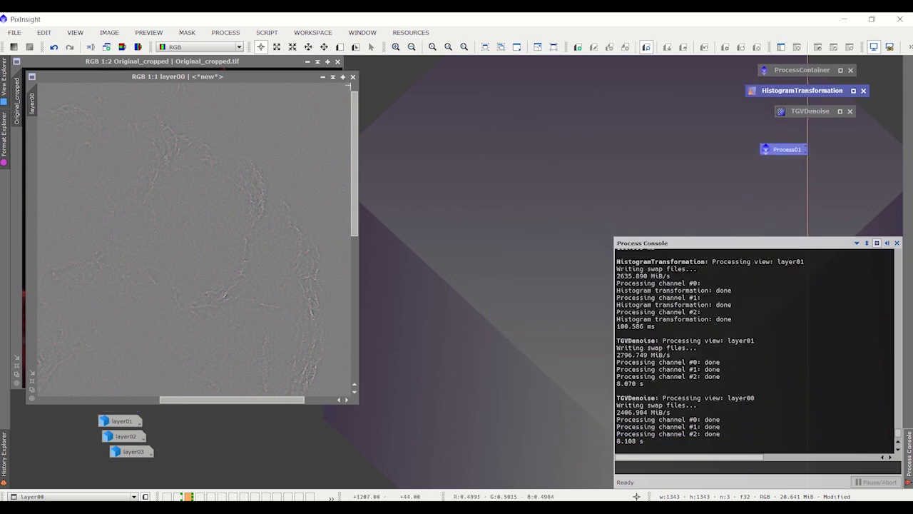
left_click(323, 76)
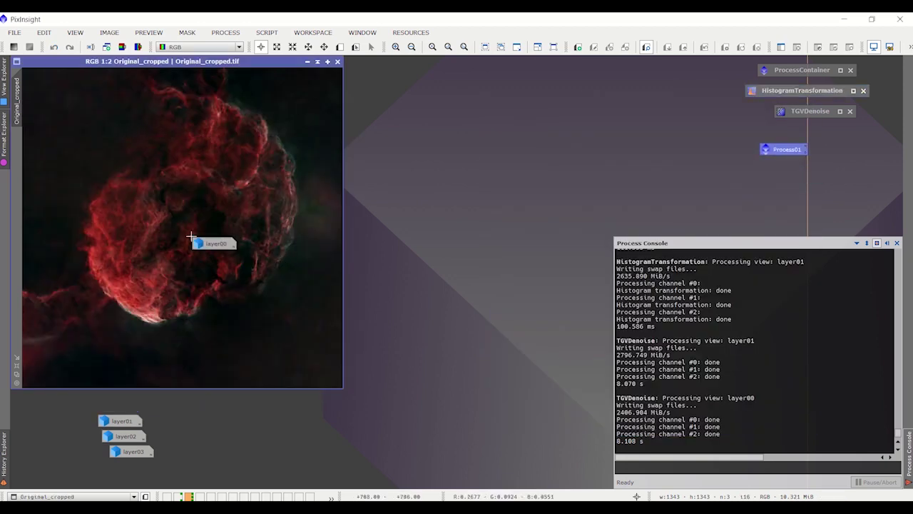
left_click_drag(212, 243, 115, 406)
left_click_drag(777, 150, 521, 142)
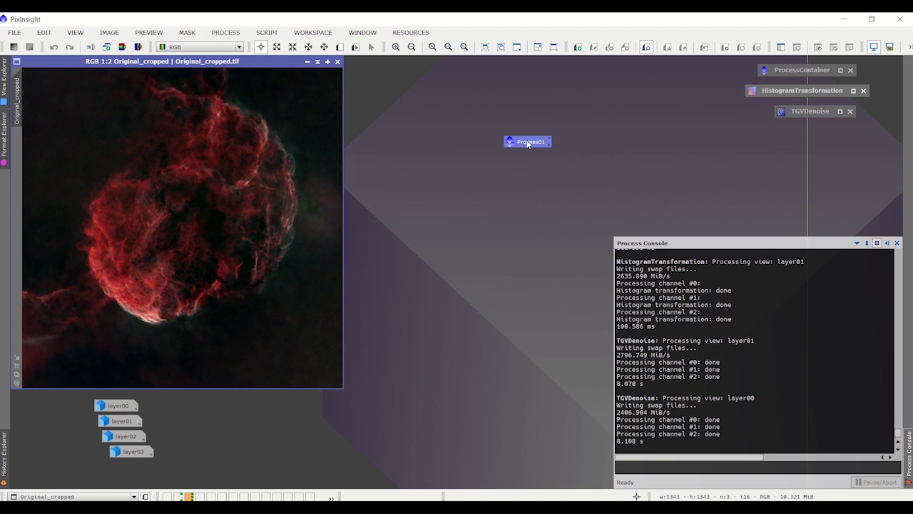
left_click_drag(528, 144, 202, 189)
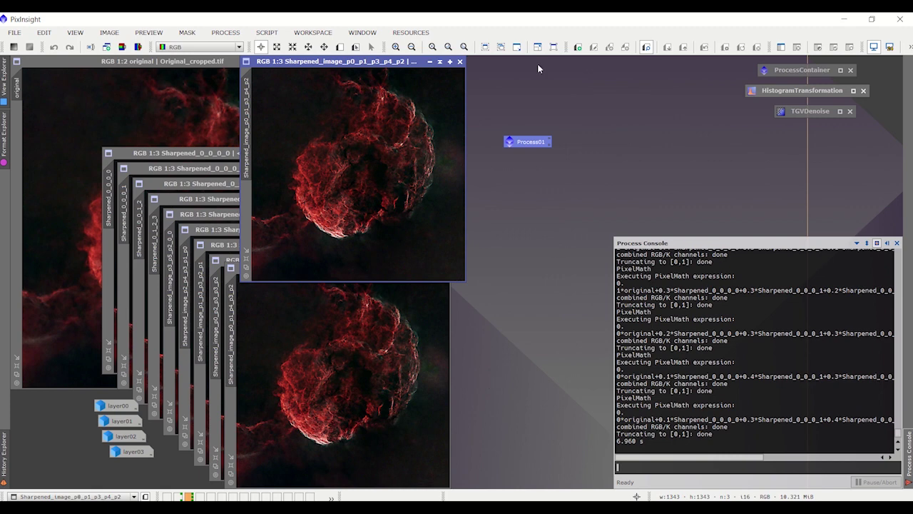
- Place Process01 under TGVDenoise and fit Sharpened_0_0_0_0 beside the original for comparison
left_click_drag(536, 142, 820, 139)
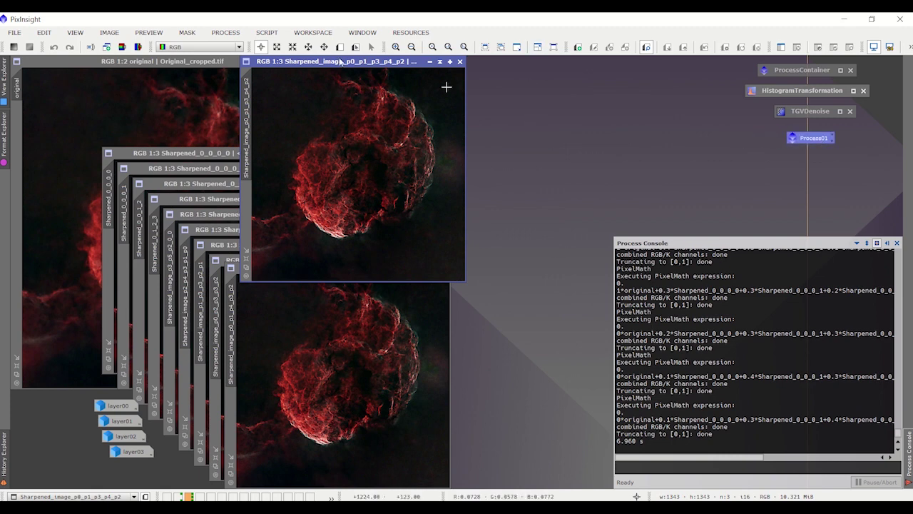
left_click_drag(340, 62, 369, 273)
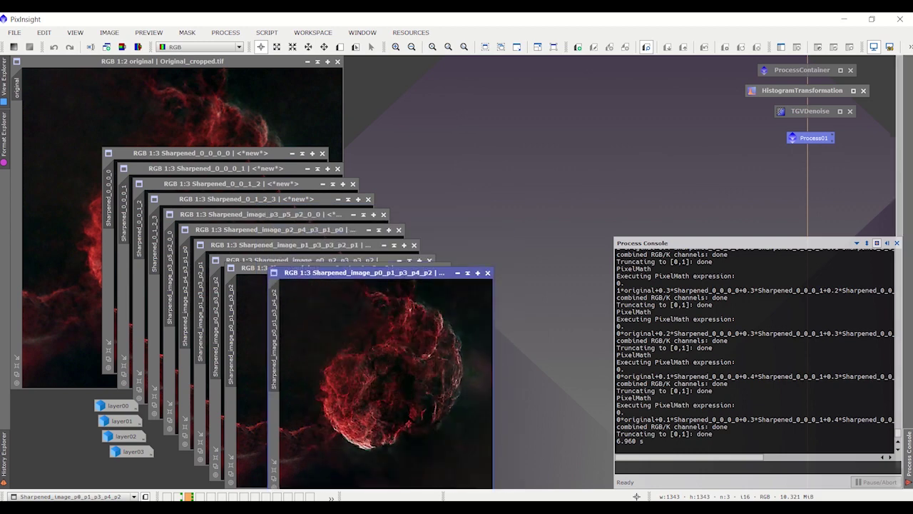
left_click(227, 160)
scroll(223, 187, "up", 1)
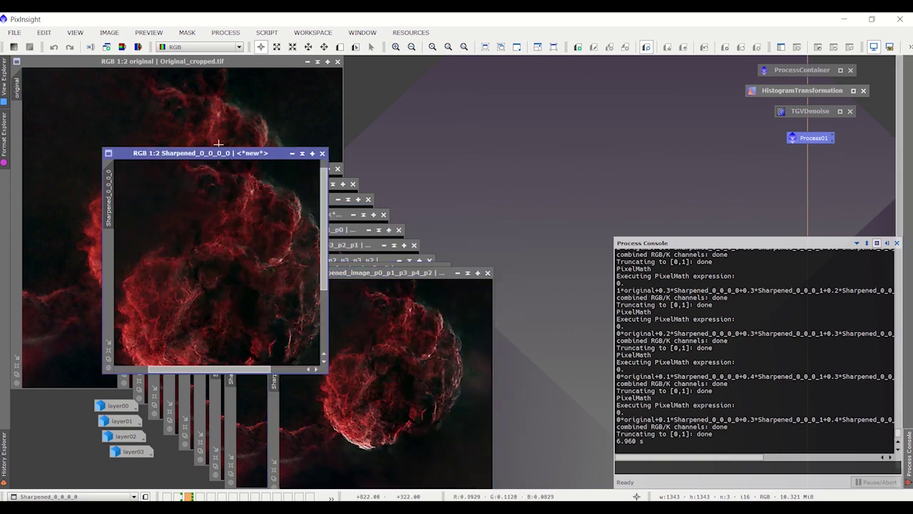
right_click(212, 208)
left_click(247, 439)
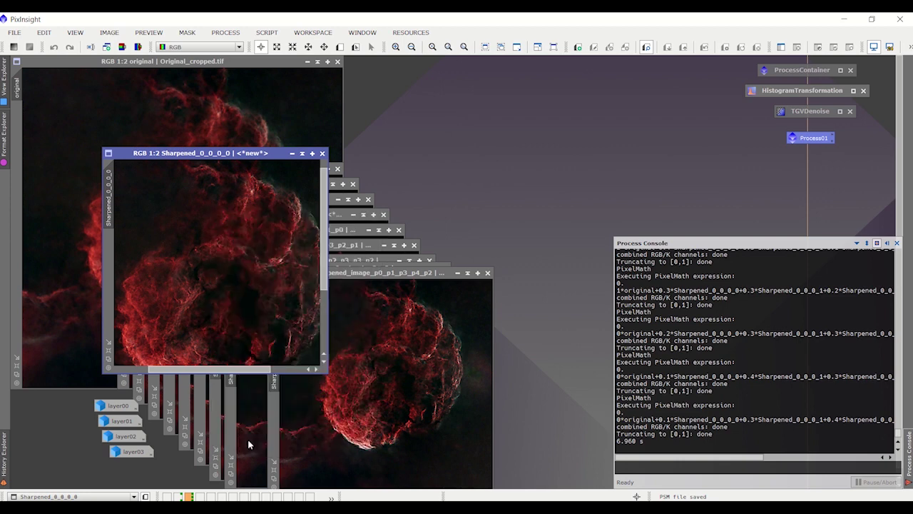
left_click_drag(285, 155, 495, 79)
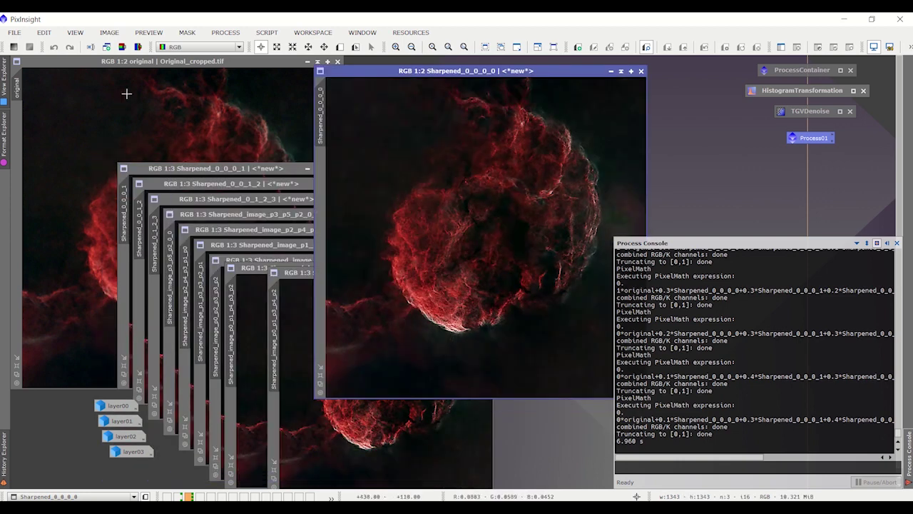
left_click(171, 70)
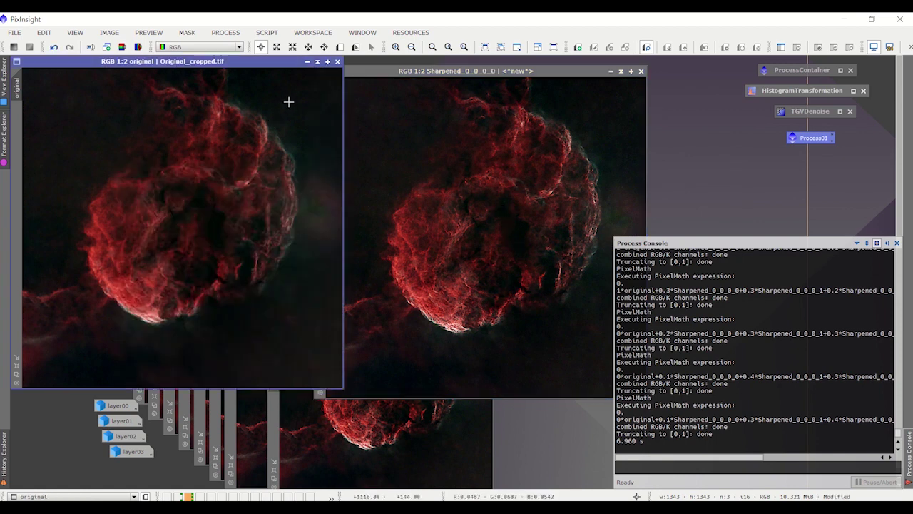
- Iconize Sharpened_0_0_0_0, 0_0_1_2 and 0_0_0_1 and stack their icons at right
left_click(611, 71)
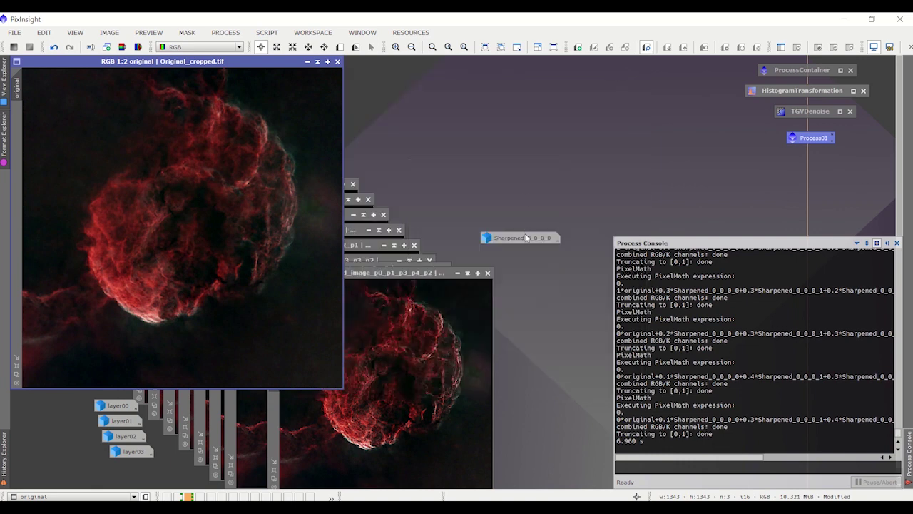
left_click_drag(526, 237, 607, 215)
left_click_drag(254, 64, 194, 64)
left_click(305, 186)
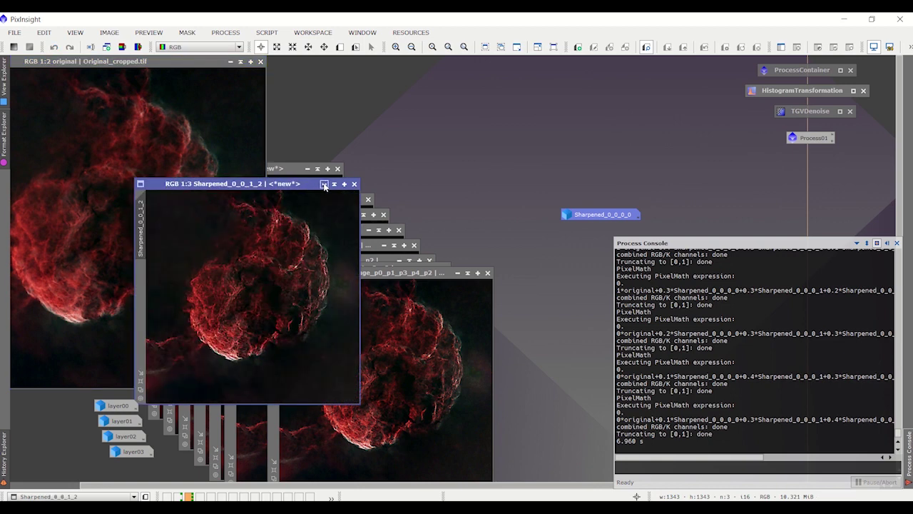
left_click(322, 183)
left_click(308, 169)
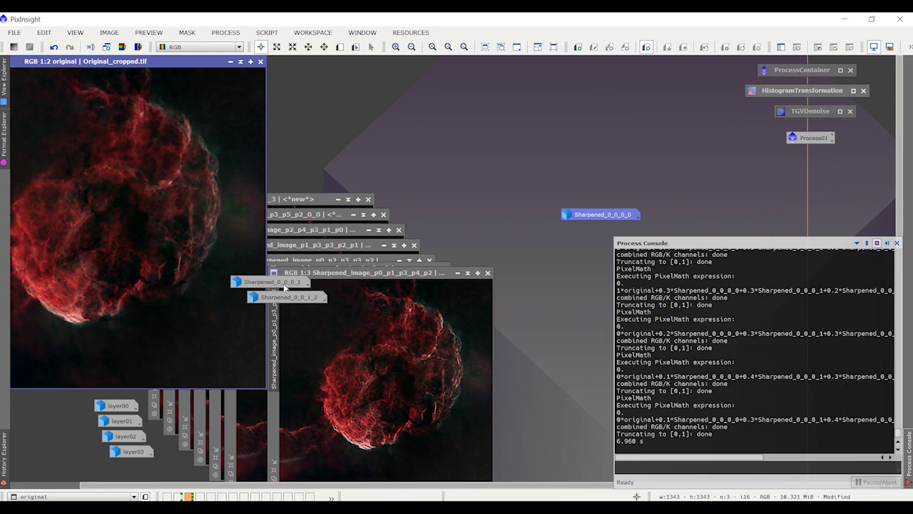
left_click_drag(285, 287, 609, 197)
left_click_drag(289, 296, 565, 176)
- Check Sharpened_0_1_2_3, iconize it into the stack, and enlarge the original window
double_click(303, 203)
left_click_drag(303, 202, 399, 111)
scroll(341, 253, "up", 1)
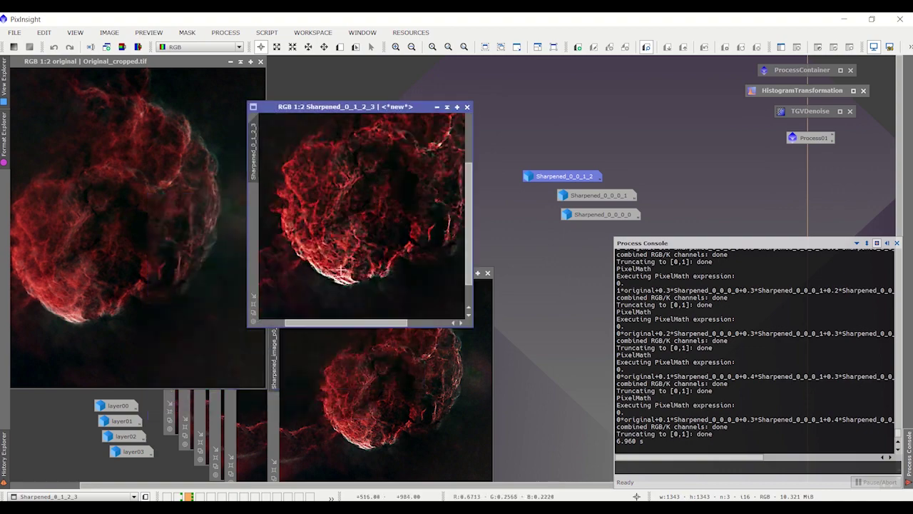
scroll(341, 253, "down", 2)
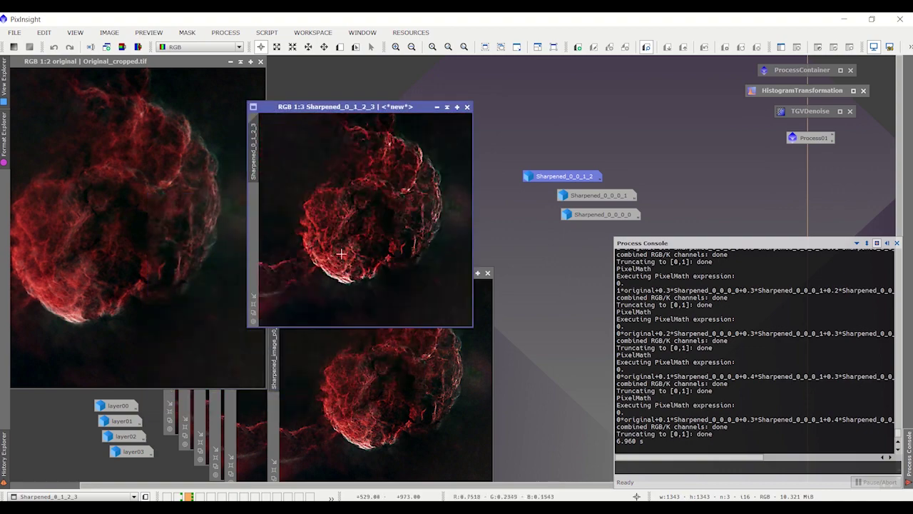
left_click(436, 107)
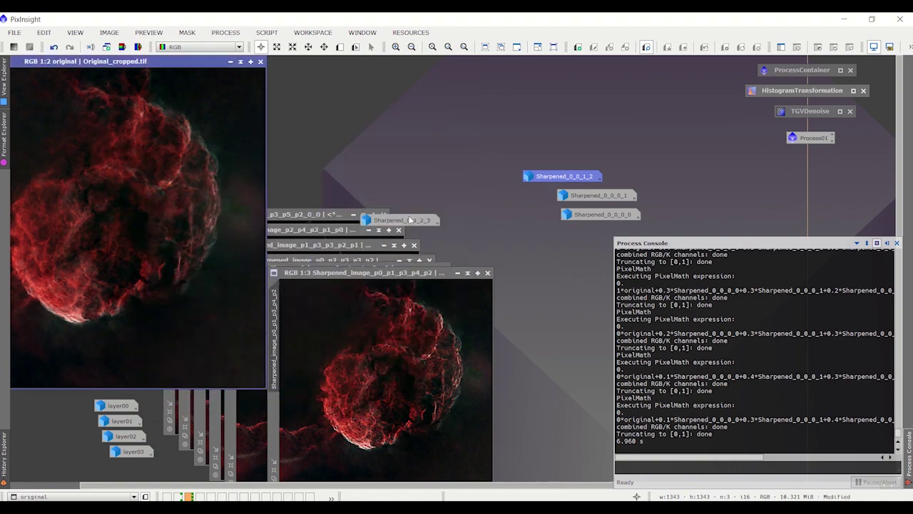
left_click_drag(411, 219, 593, 168)
left_click(566, 179)
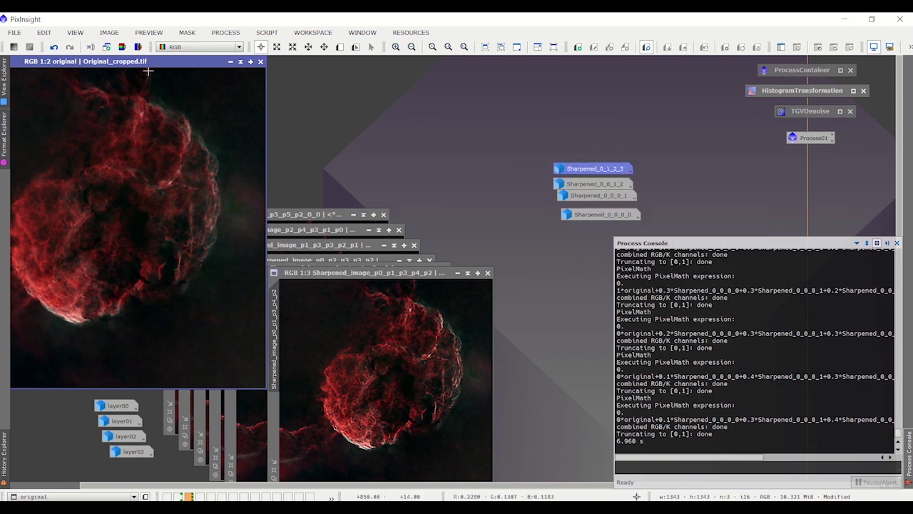
left_click(241, 62)
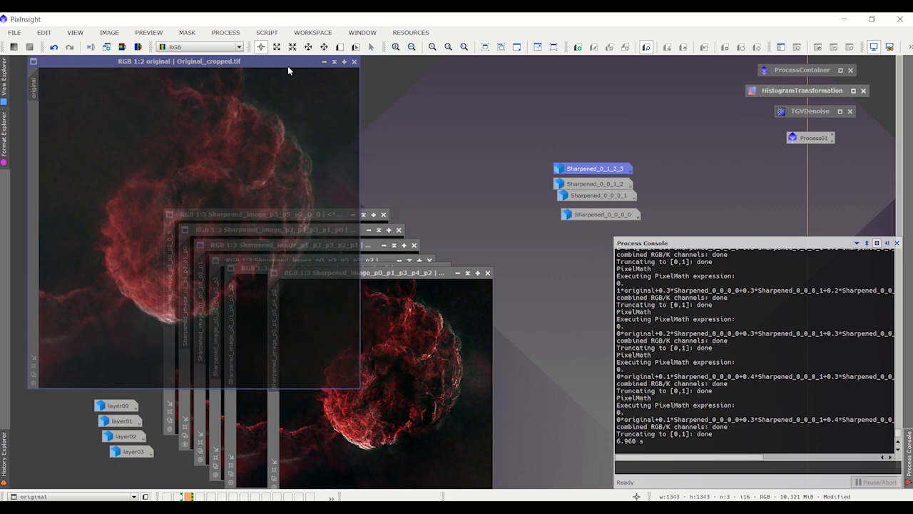
- Iconize the original, view p0_p1_p3_p4_p2 at 1:1, then iconize it below the other icons
left_click(307, 62)
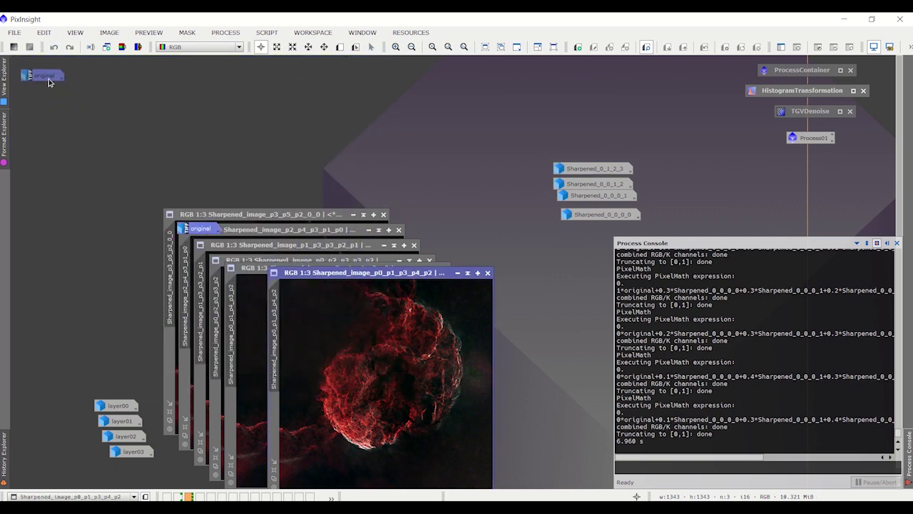
key("ctrl+1")
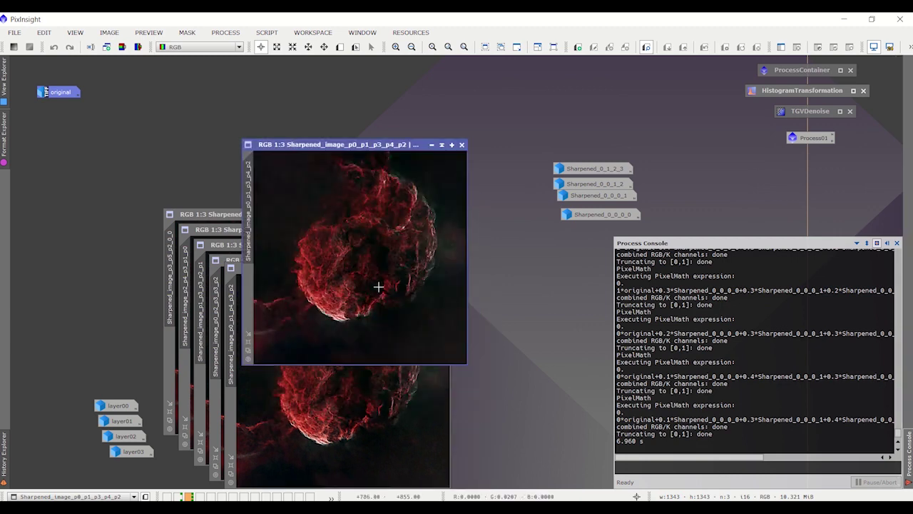
scroll(342, 280, "down", 3)
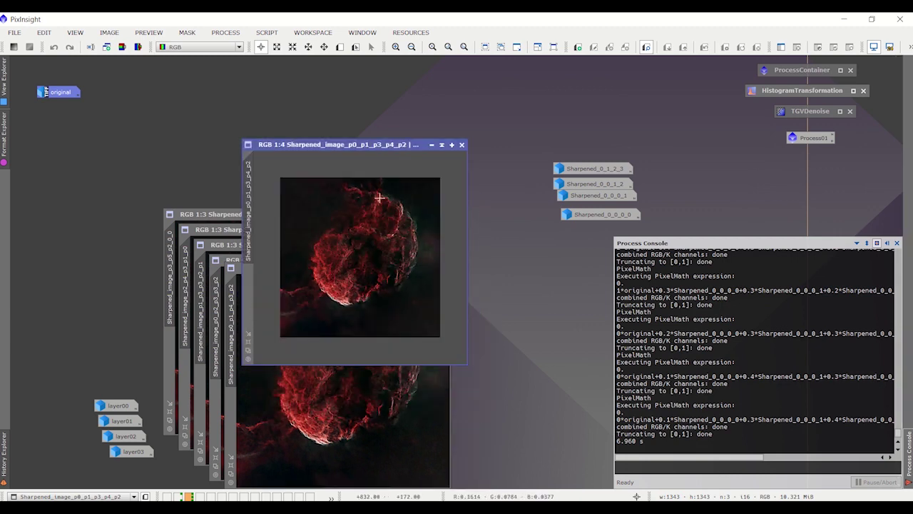
left_click(432, 145)
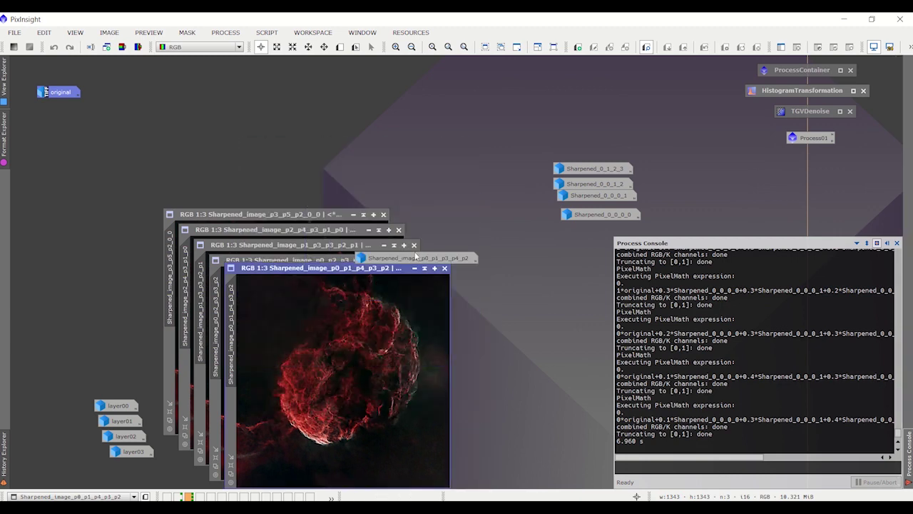
left_click_drag(416, 256, 540, 252)
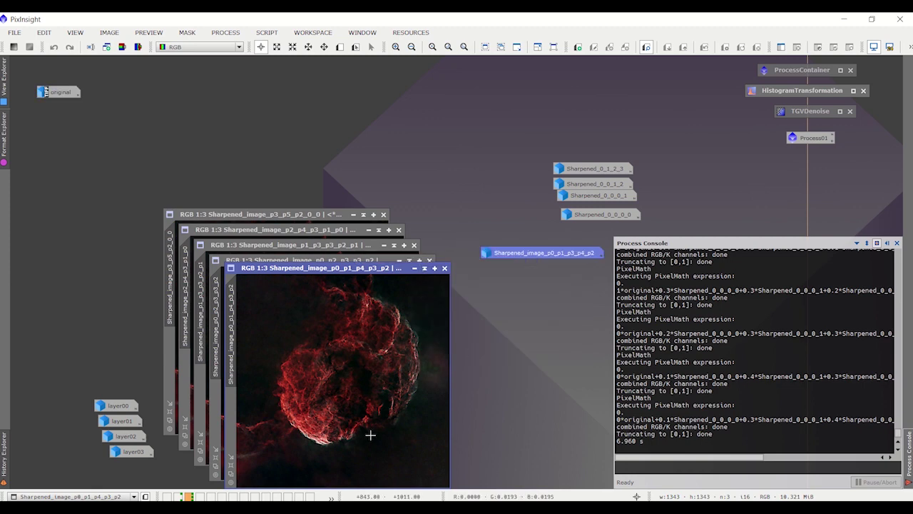
- Iconize the p0_p1_p4_p3_p2 and p0_p2_p3_p3_p2 variants and line up their icons
scroll(371, 435, "up", 2)
scroll(367, 430, "down", 3)
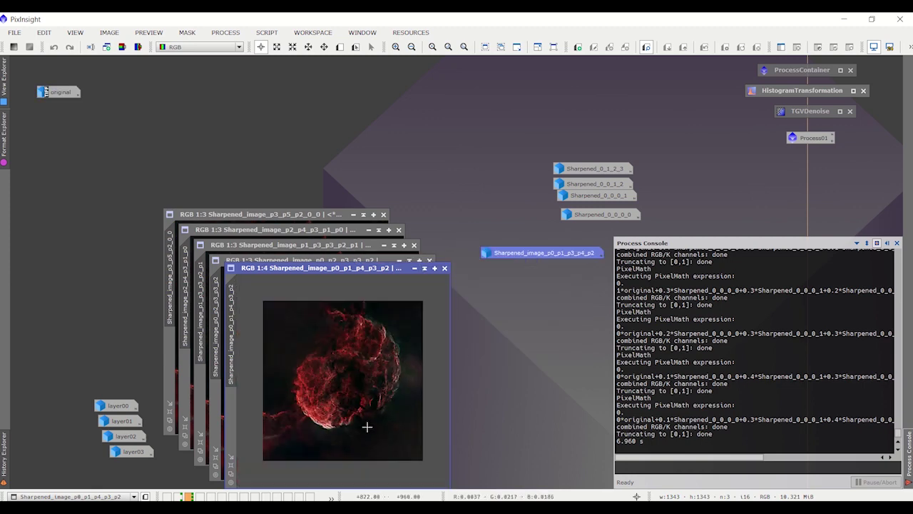
left_click(414, 267)
left_click_drag(417, 381, 568, 276)
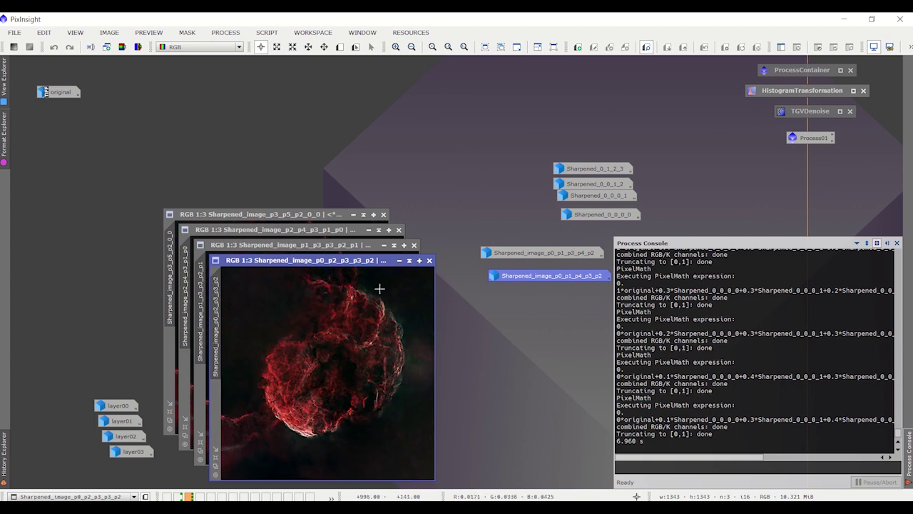
left_click(400, 260)
left_click_drag(374, 376, 514, 302)
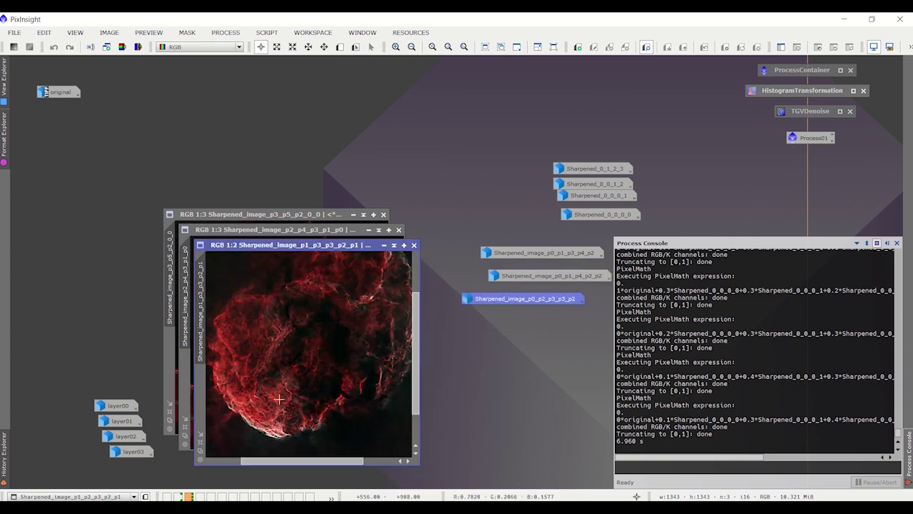
- Rearrange the p1_p3_p3_p2_p1 and p2_p4_p3_p1_p0 windows and restore the original beside them
scroll(279, 397, "up", 2)
scroll(279, 378, "down", 3)
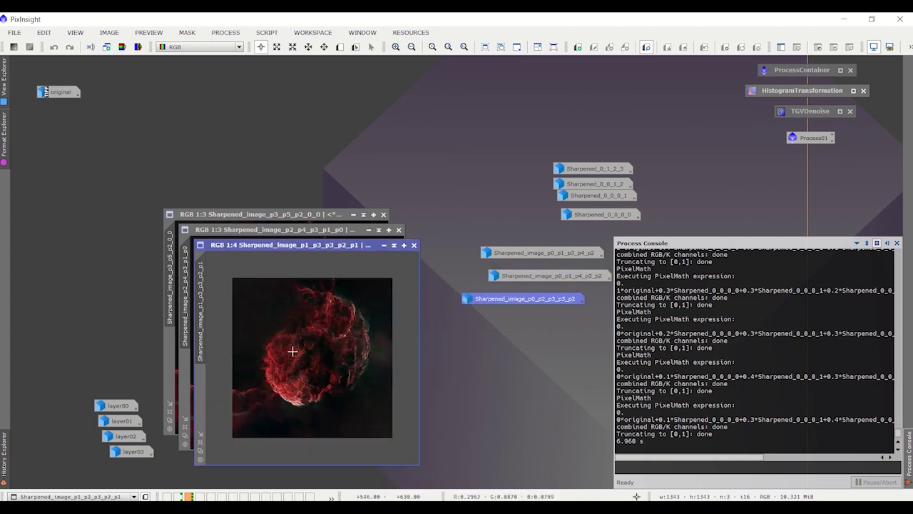
left_click_drag(329, 251, 468, 103)
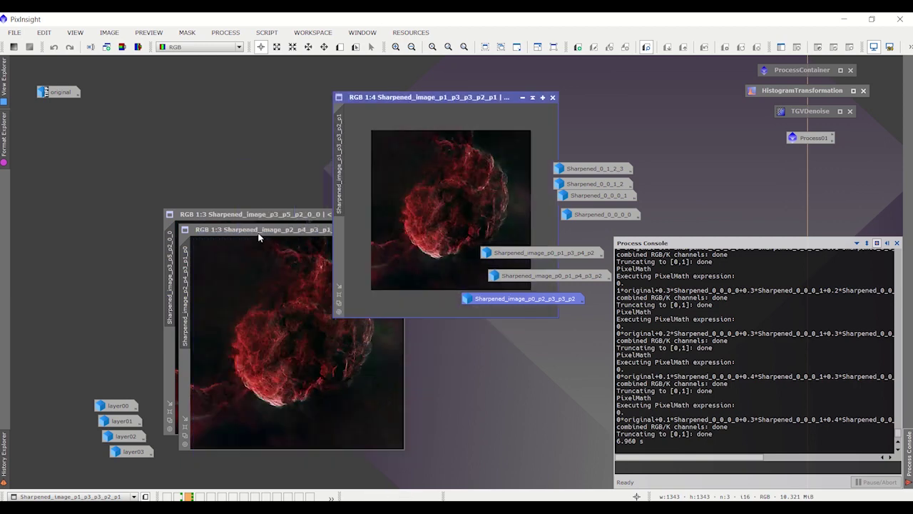
left_click_drag(288, 230, 435, 129)
scroll(220, 403, "up", 1)
scroll(225, 385, "down", 1)
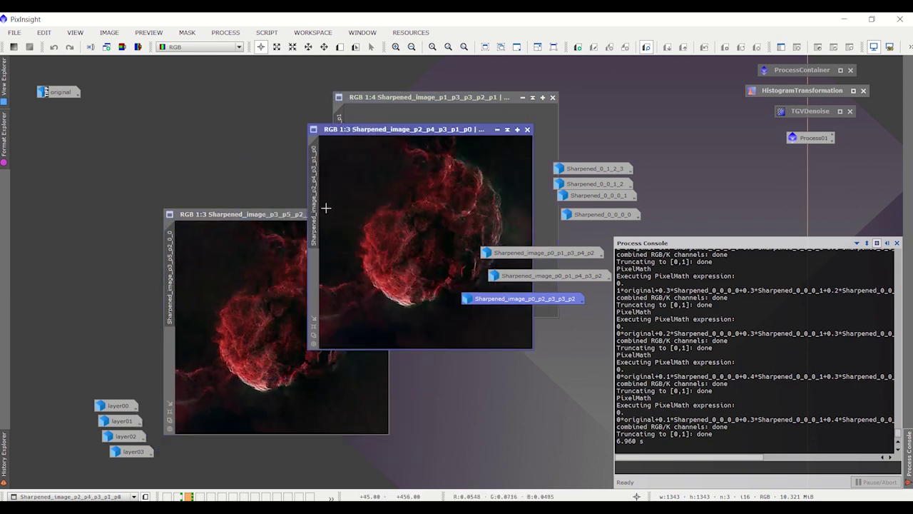
left_click_drag(289, 220, 241, 207)
scroll(216, 368, "up", 1)
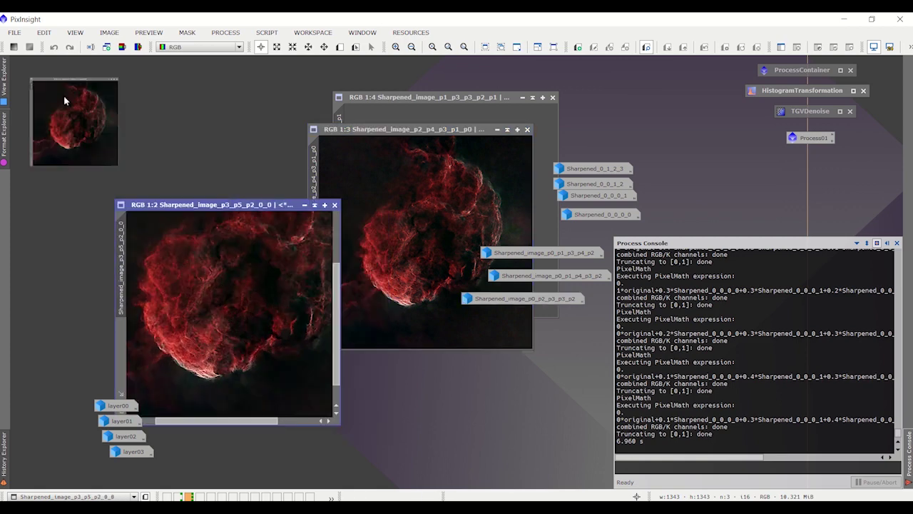
double_click(64, 96)
- Move the p3_p5_p2_0_0 variant over the original and zoom to compare them
left_click(212, 412)
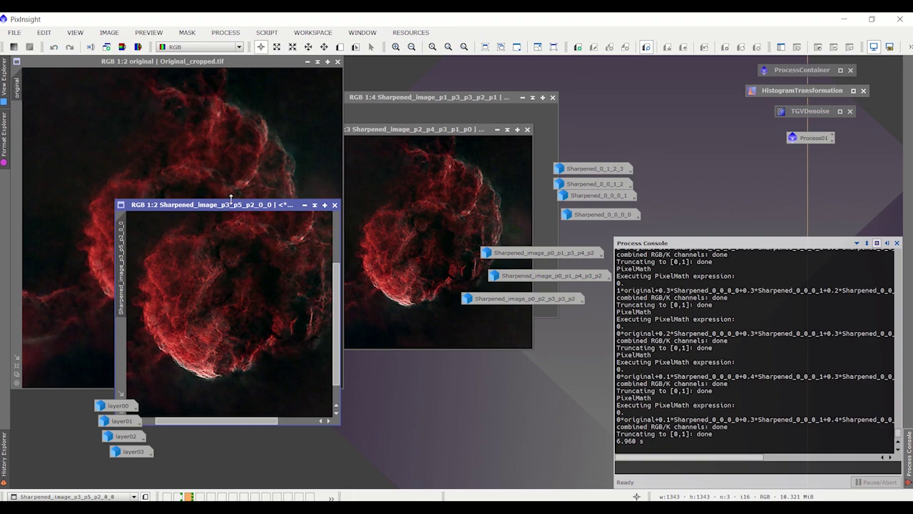
left_click_drag(231, 208, 351, 148)
left_click(154, 318)
scroll(154, 318, "up", 1)
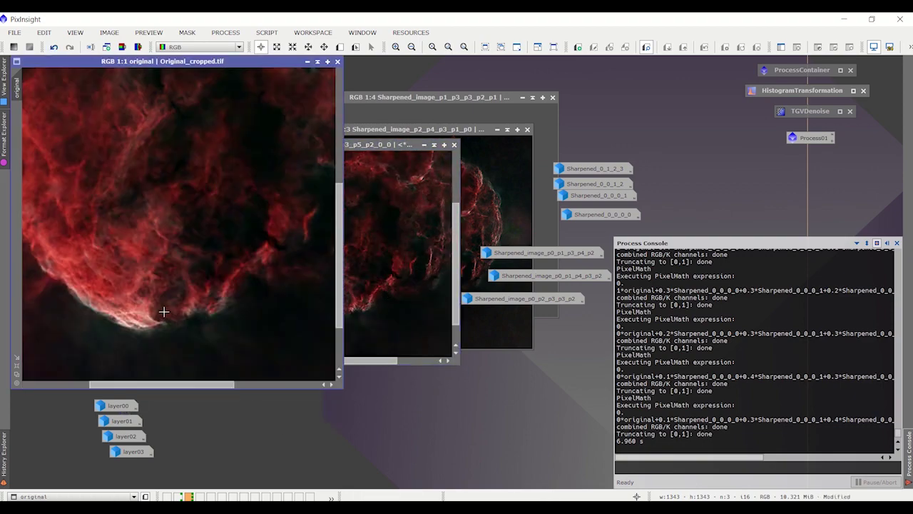
scroll(154, 319, "down", 1)
left_click(356, 289)
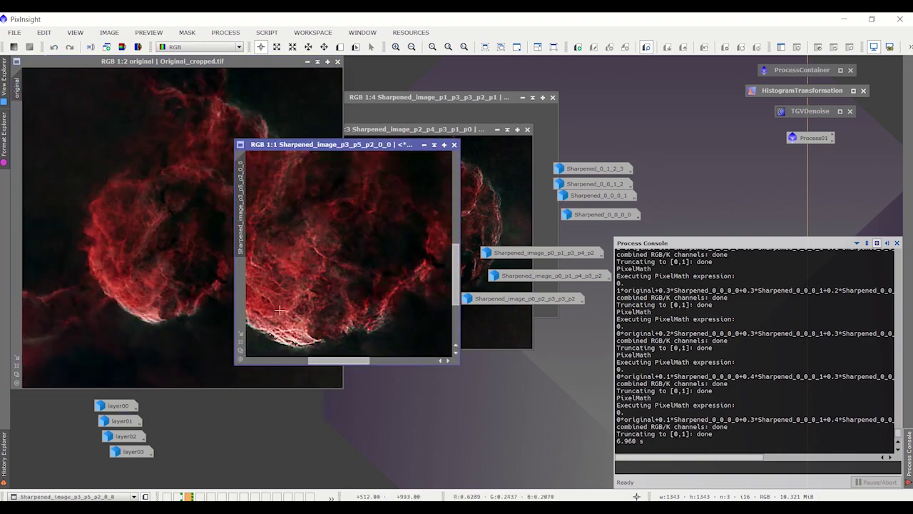
scroll(280, 309, "down", 1)
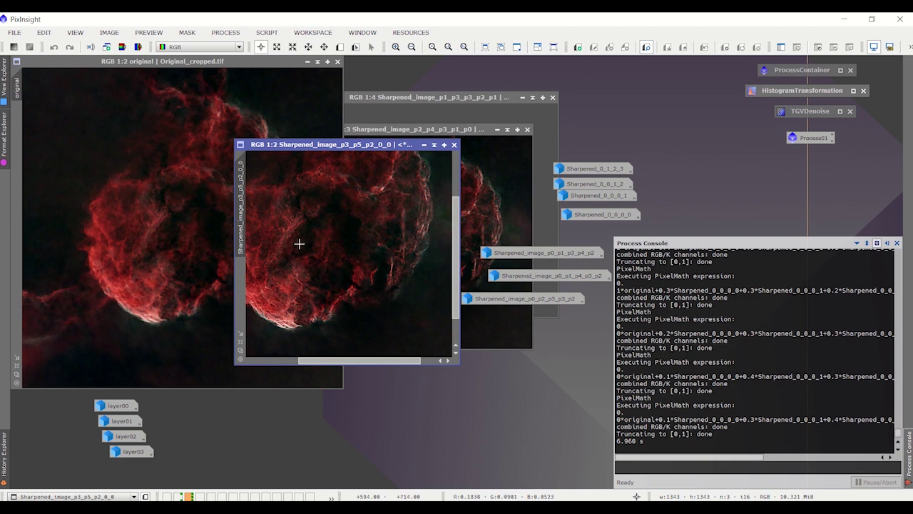
scroll(287, 250, "down", 1)
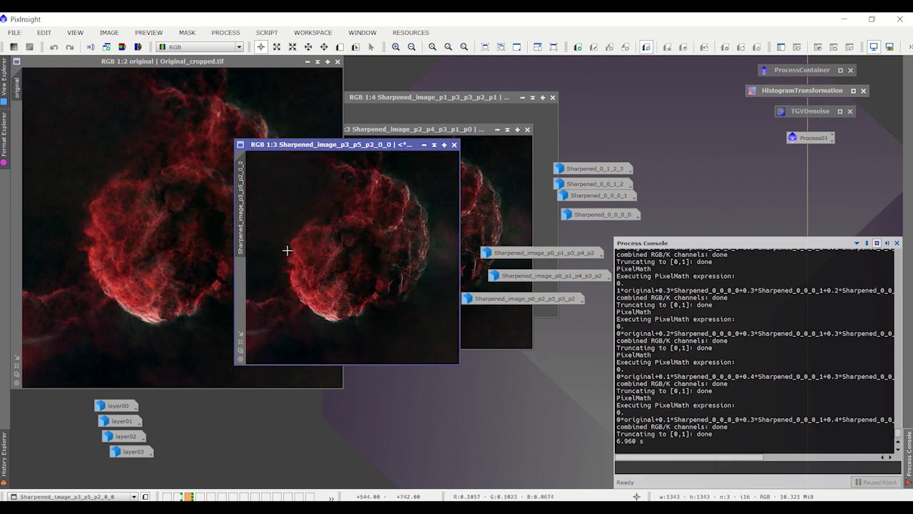
scroll(315, 256, "up", 1)
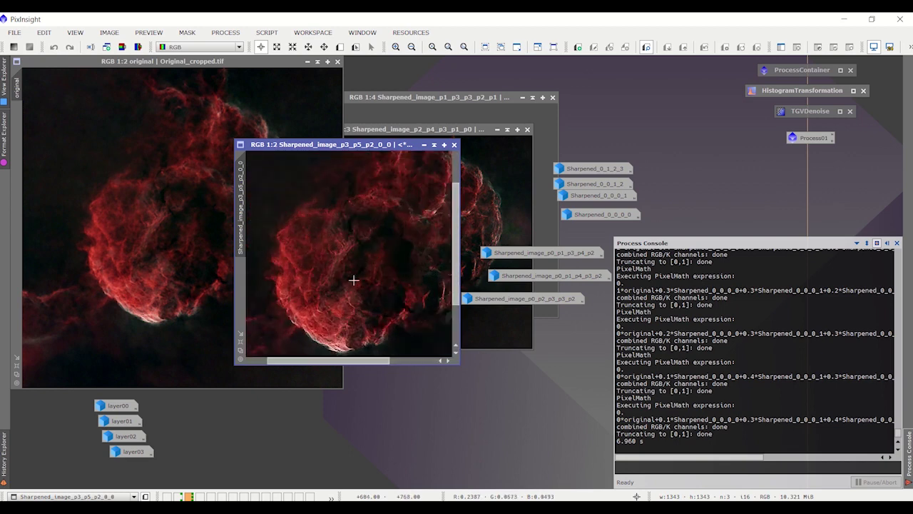
scroll(330, 309, "down", 1)
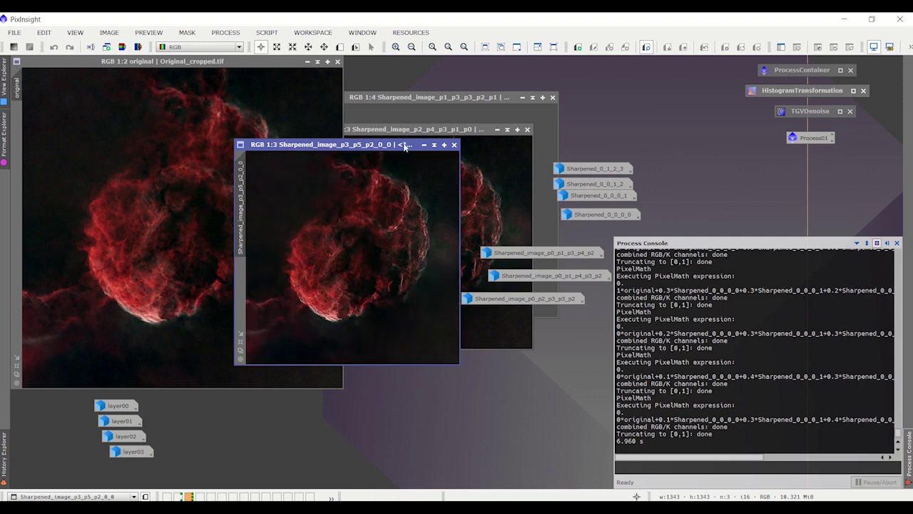
left_click_drag(407, 145, 205, 159)
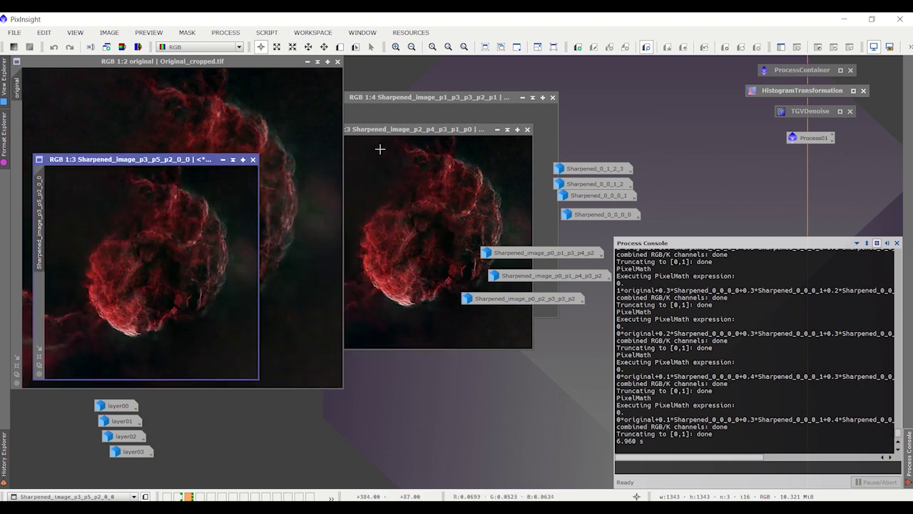
- Iconize p2_p4_p3_p1_p0 and p1_p3_p3_p2_p1, then recentre p3_p5_p2_0_0 and Fit View
left_click(497, 131)
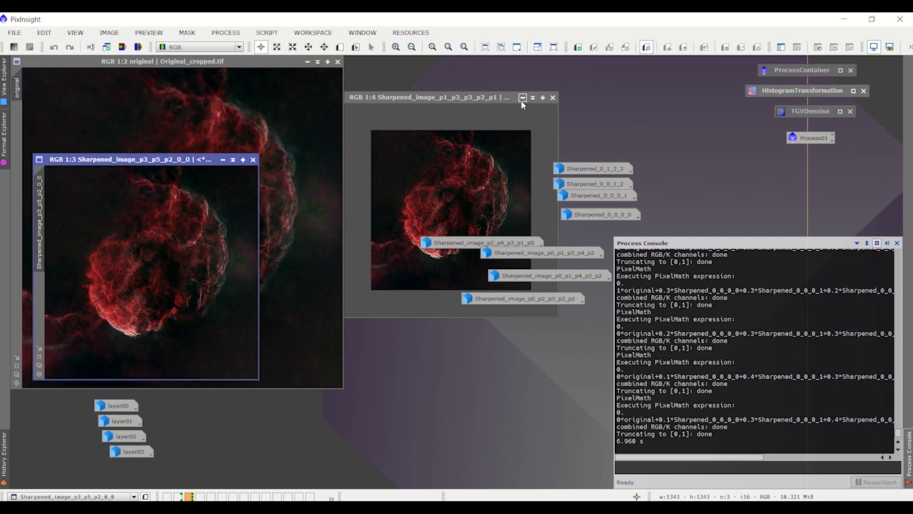
left_click(523, 98)
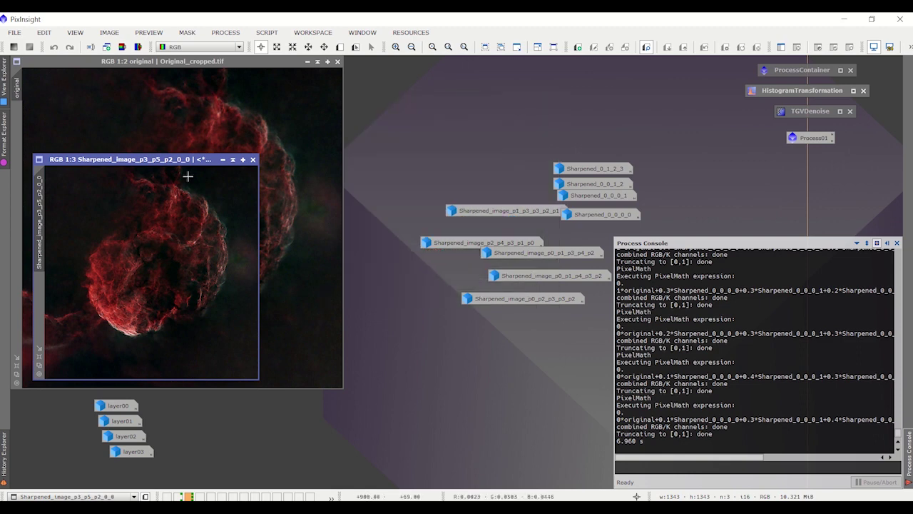
left_click_drag(193, 163, 463, 114)
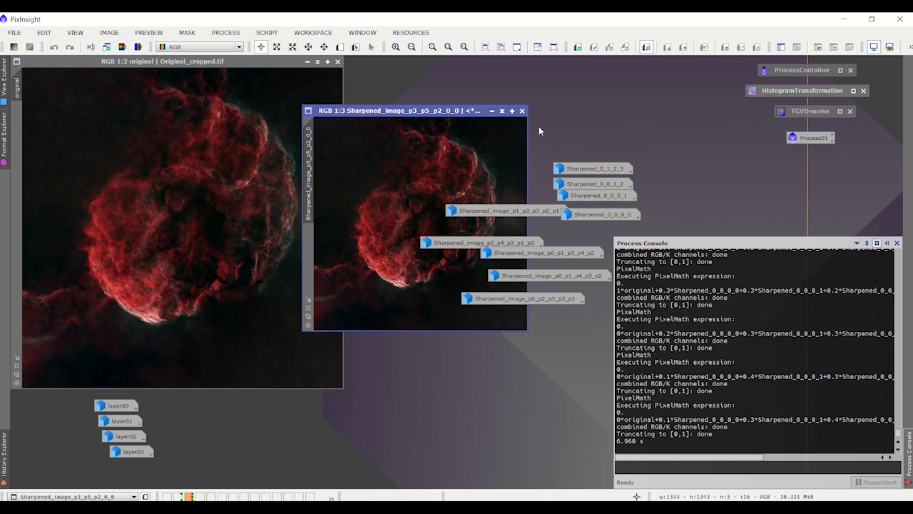
scroll(416, 158, "up", 1)
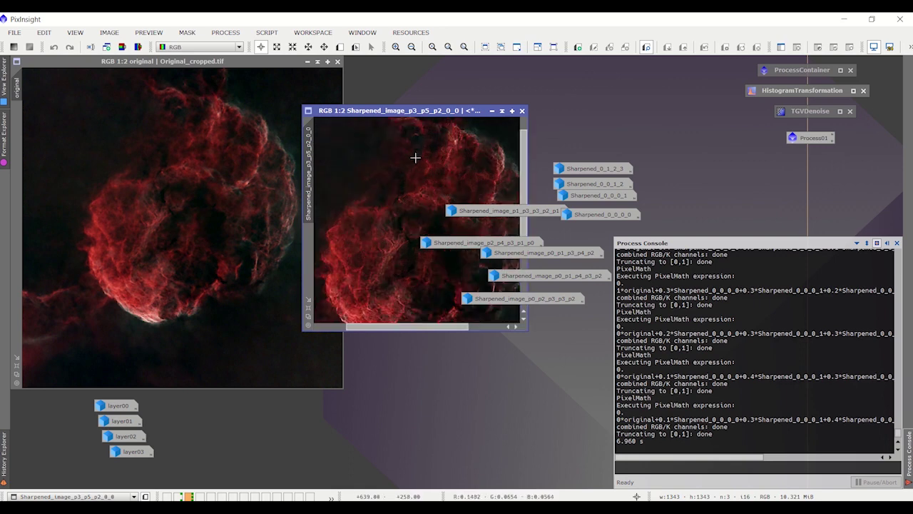
right_click(364, 185)
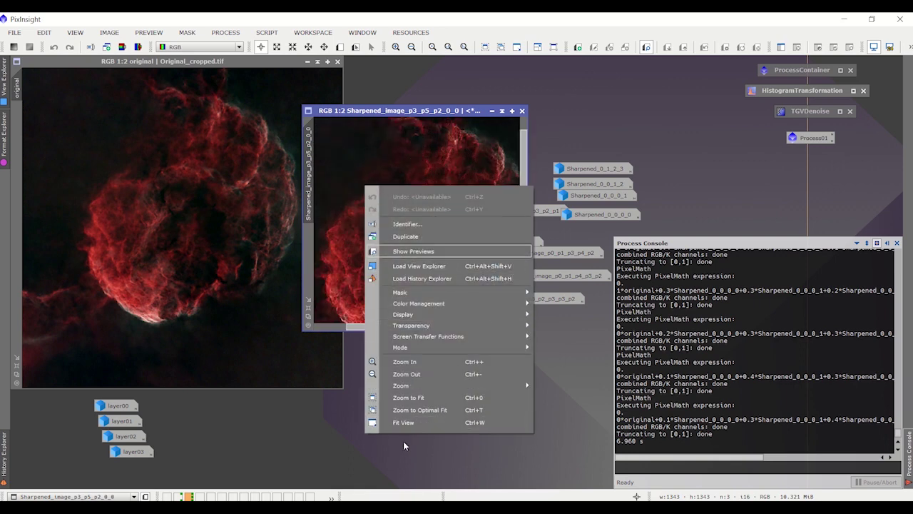
left_click(405, 423)
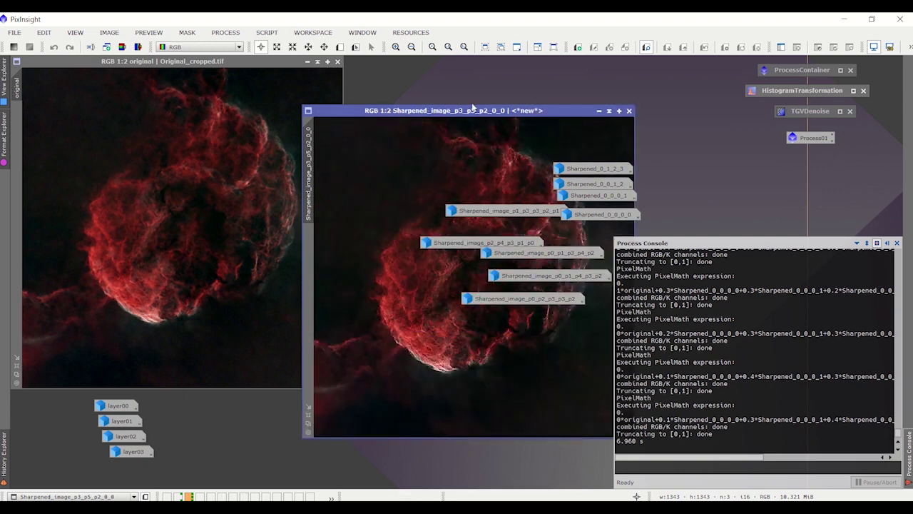
- Dock the sharpened Jellyfish image beside the original and gather all Sharpened image icons along the bottom
left_click_drag(473, 110, 516, 61)
left_click(583, 170)
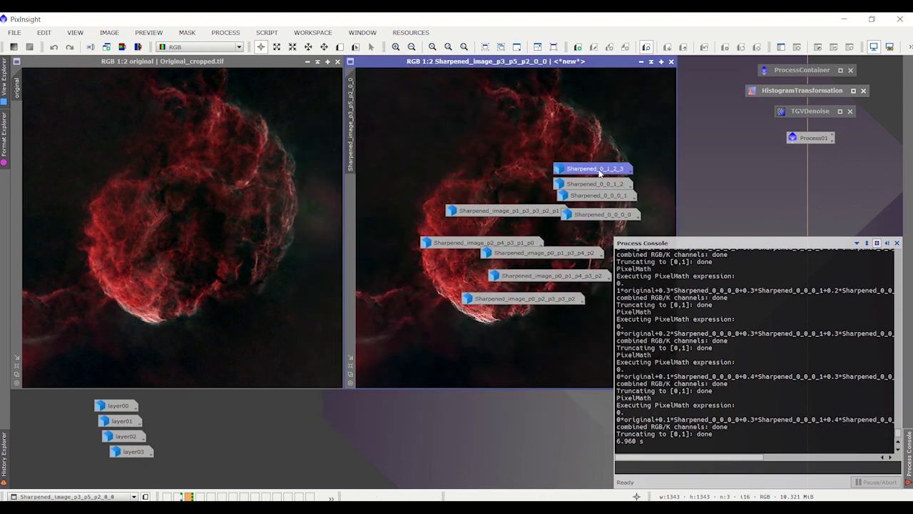
left_click_drag(582, 169, 433, 436)
left_click_drag(589, 195, 432, 440)
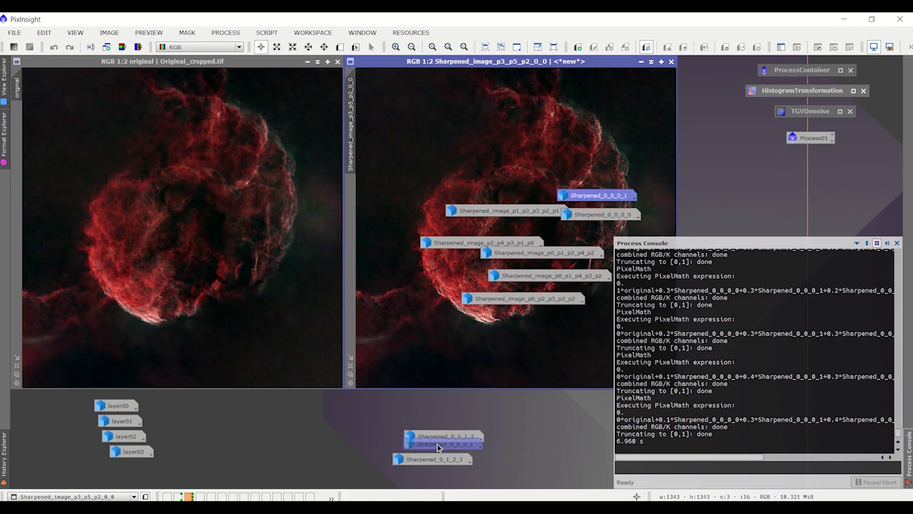
left_click_drag(594, 214, 436, 438)
left_click_drag(500, 211, 278, 452)
left_click_drag(472, 242, 297, 443)
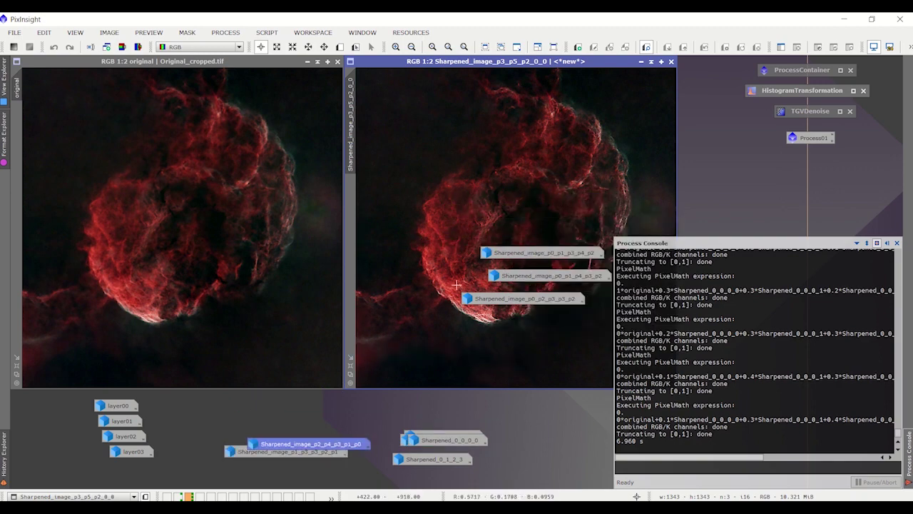
left_click_drag(508, 253, 270, 435)
left_click_drag(525, 275, 278, 436)
left_click_drag(499, 298, 285, 444)
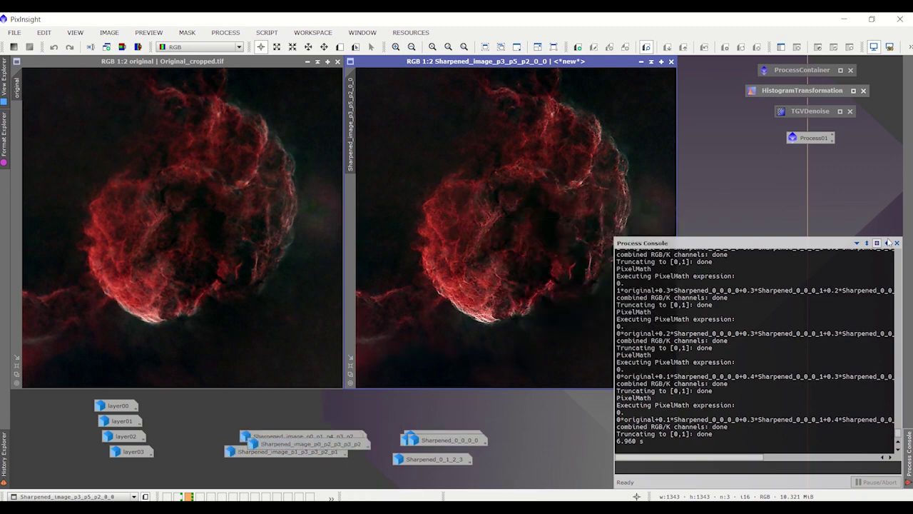
- Close the Process Console, then open the p2_p4_p3_p1_p0 variant, fit its view, and place it right
left_click(896, 244)
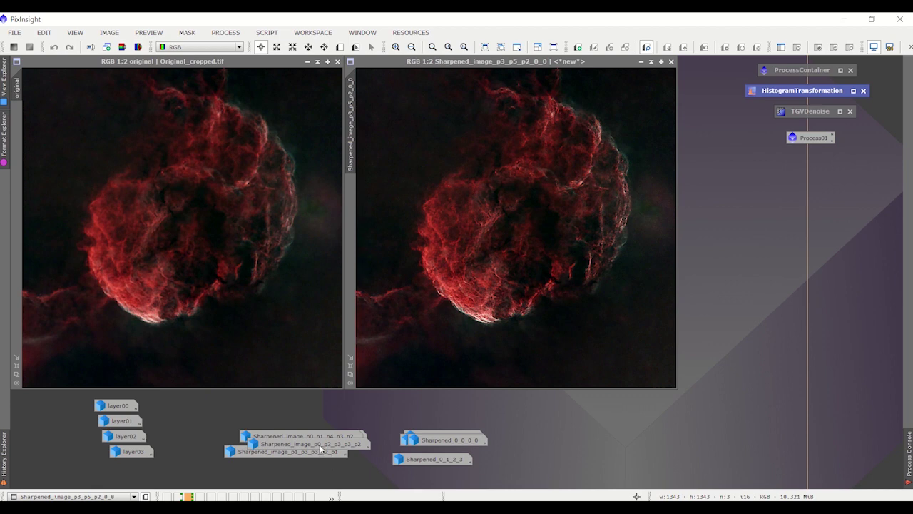
left_click_drag(321, 446, 504, 426)
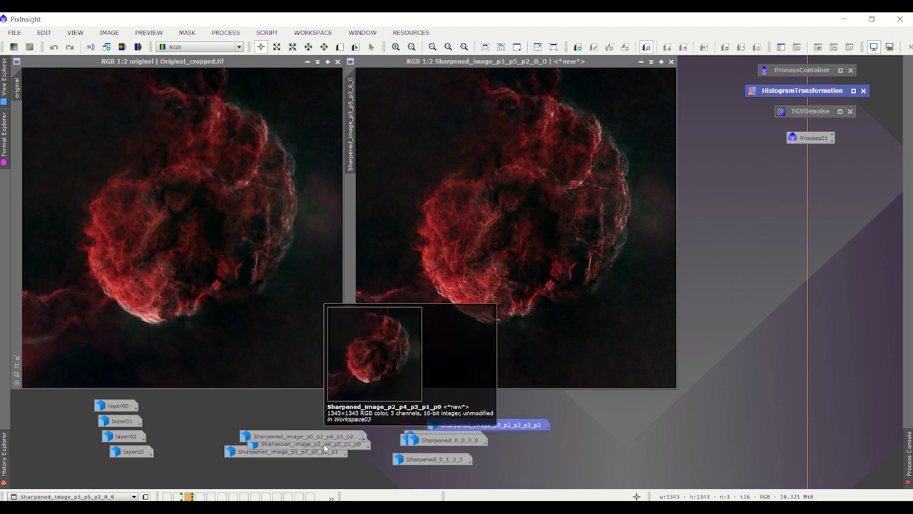
double_click(325, 445)
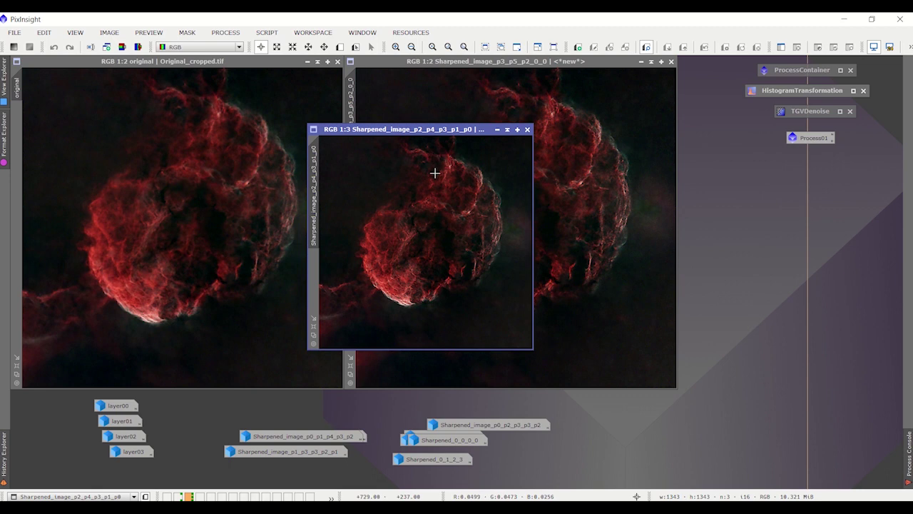
scroll(434, 171, "up", 1)
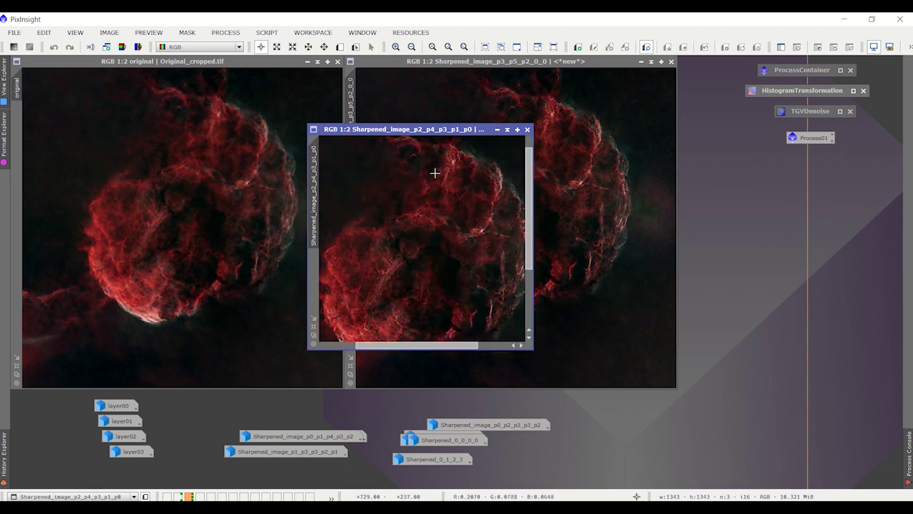
right_click(392, 207)
left_click(431, 444)
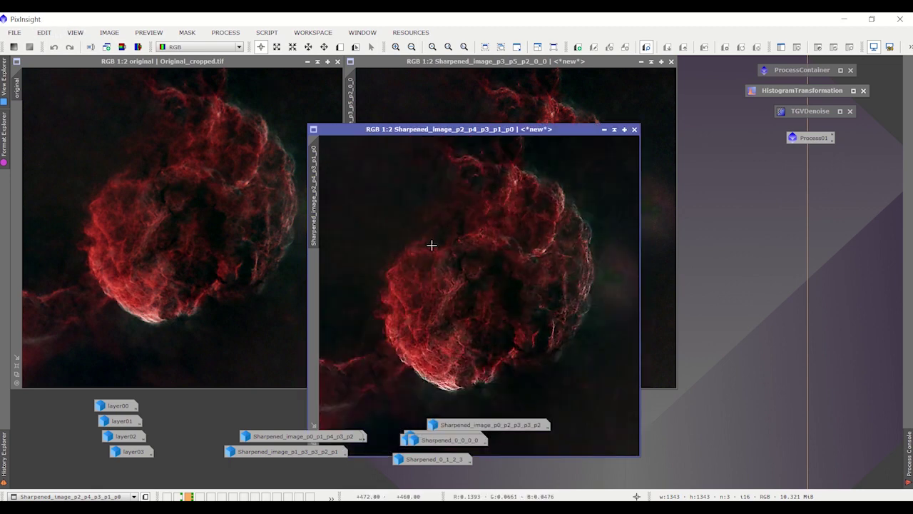
left_click_drag(467, 132, 504, 66)
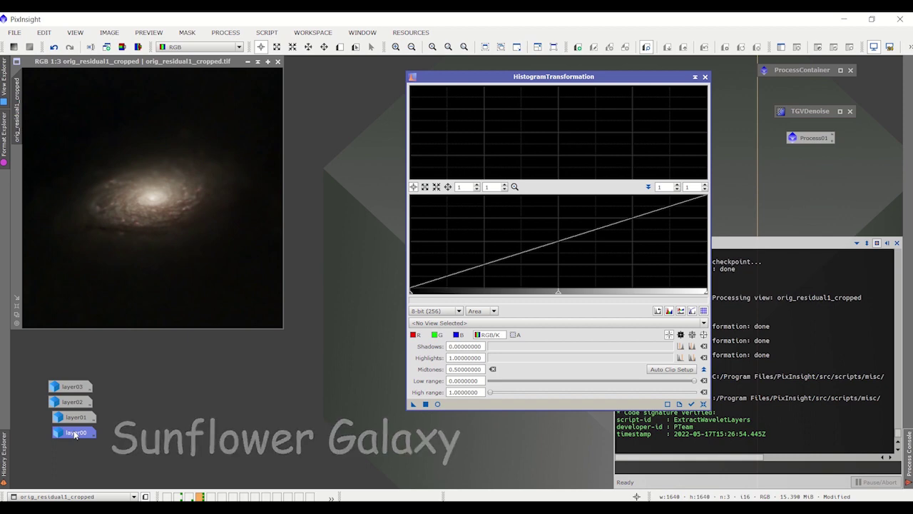
- Open layer00 and stretch it with HistogramTransformation midtones 0.34405145
double_click(76, 434)
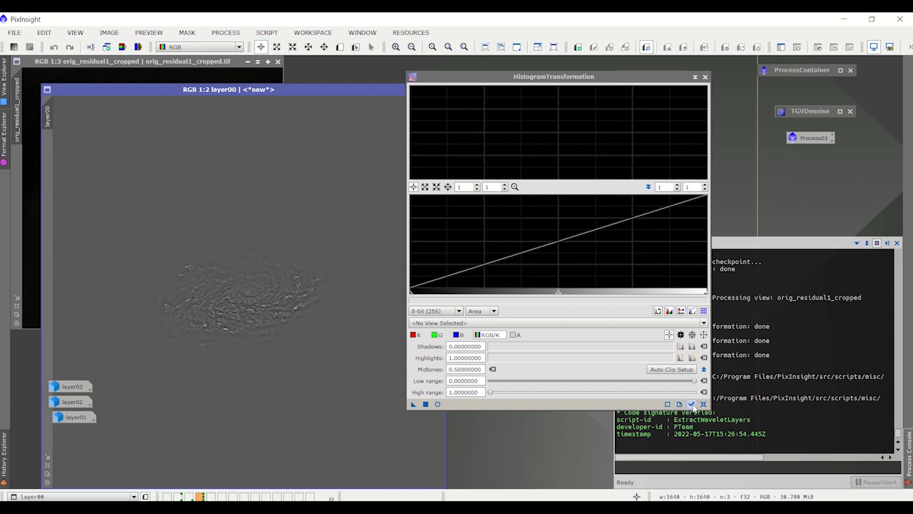
left_click(692, 404)
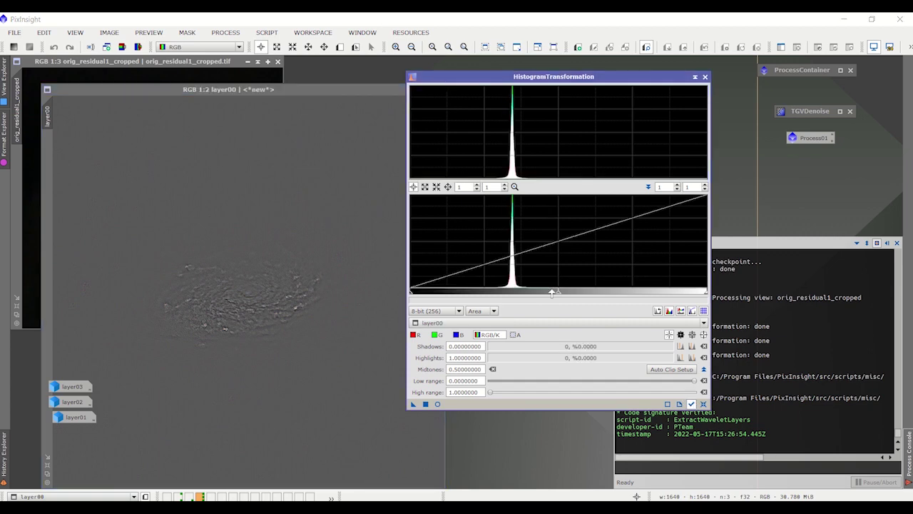
left_click_drag(552, 294, 511, 291)
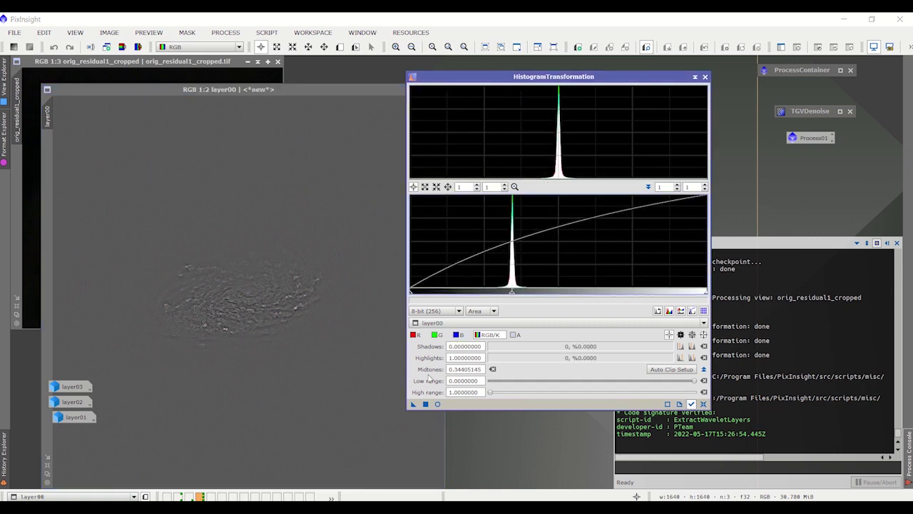
left_click_drag(412, 404, 341, 320)
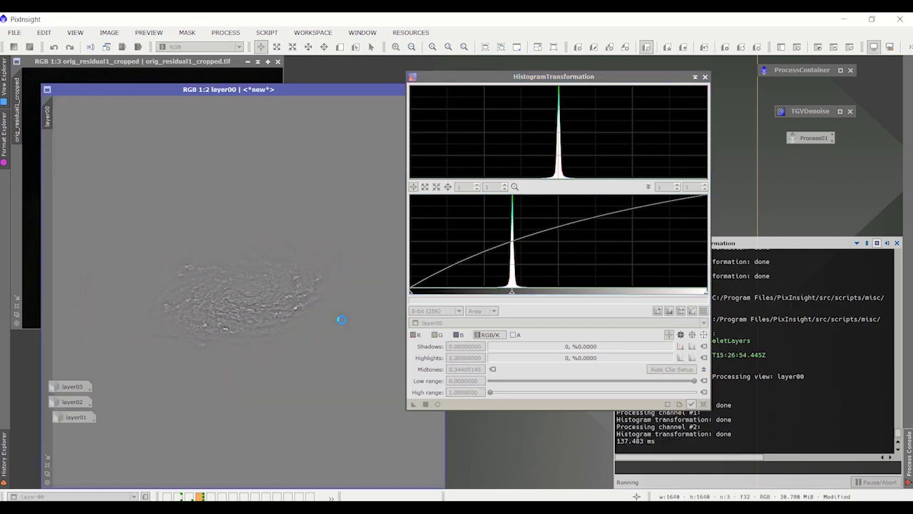
- Move the histogram tool aside and apply TGVDenoise noise reduction to layer00
left_click(644, 79)
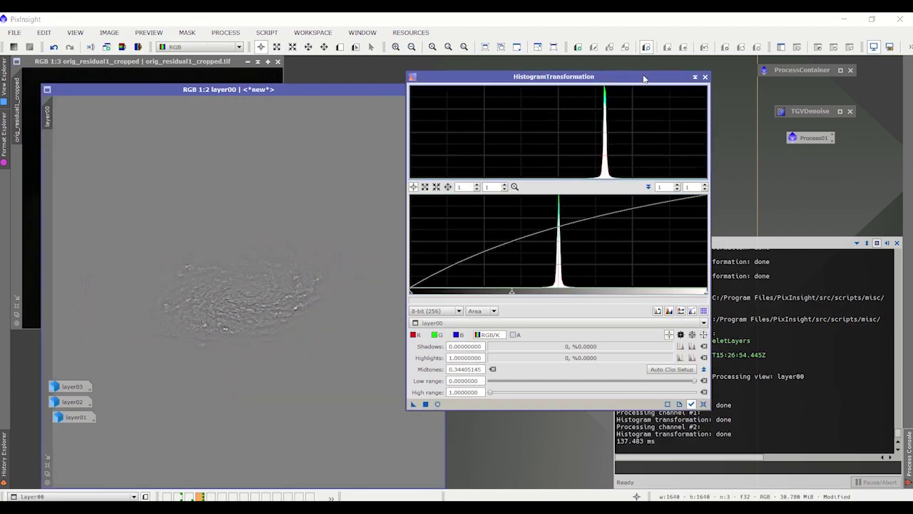
left_click_drag(644, 78, 734, 162)
double_click(793, 113)
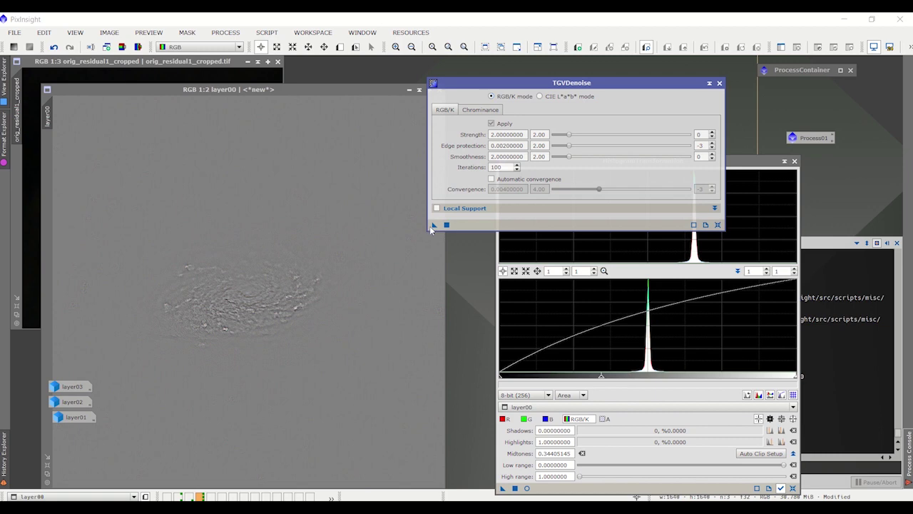
left_click_drag(433, 225, 321, 297)
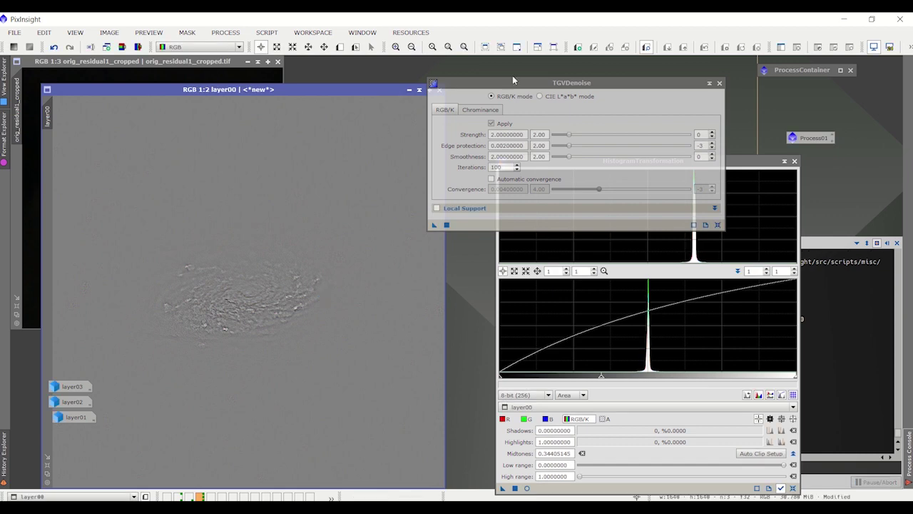
- Iconize layer00, then stretch layer01 with midtones 0.34887460, denoise it with TGVDenoise, and iconize it
left_click(409, 89)
double_click(75, 417)
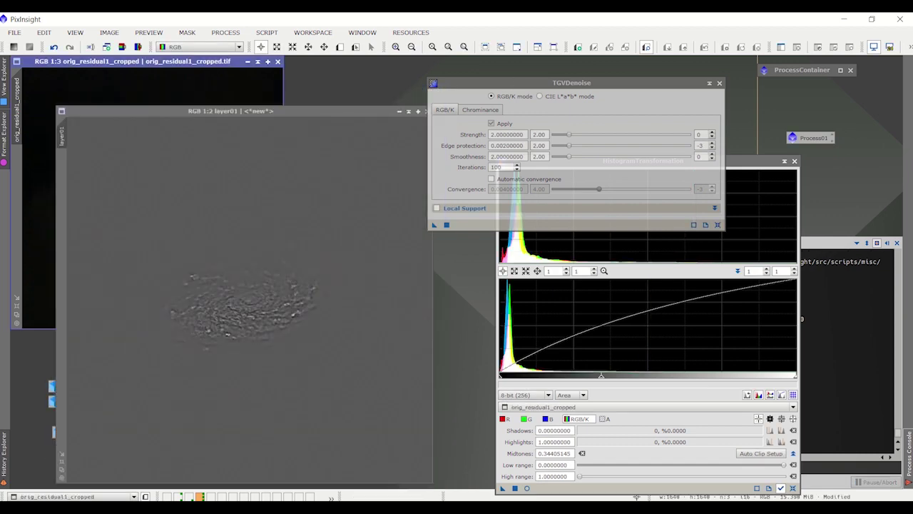
left_click(793, 488)
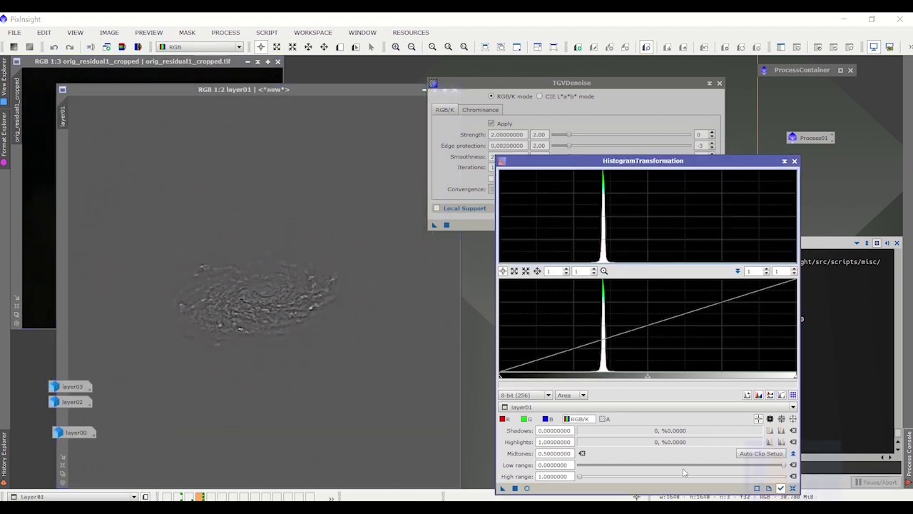
left_click_drag(648, 376, 603, 376)
left_click_drag(503, 488, 324, 357)
left_click_drag(433, 226, 325, 285)
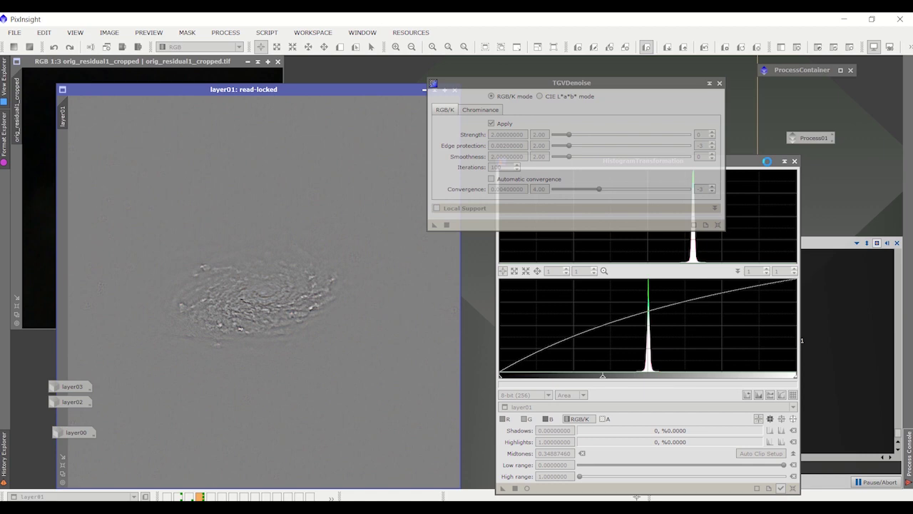
left_click(423, 92)
- Stretch layer02 with midtones lowered to about 0.267 and iconize it
double_click(71, 401)
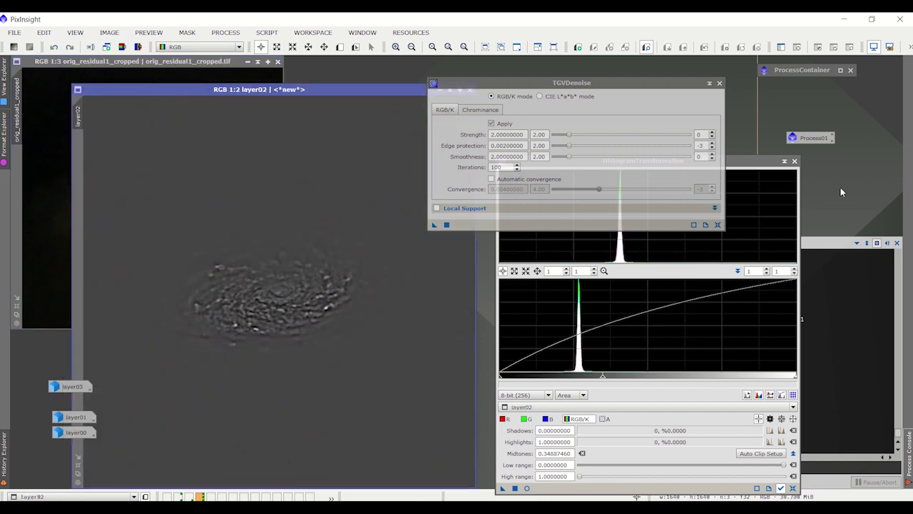
left_click(757, 161)
left_click(792, 488)
left_click_drag(648, 376, 578, 376)
left_click_drag(501, 487, 335, 403)
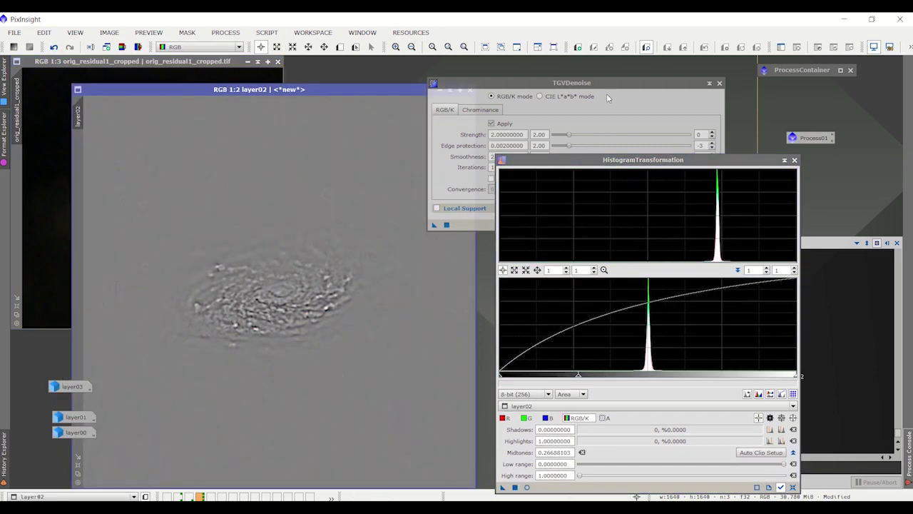
double_click(376, 85)
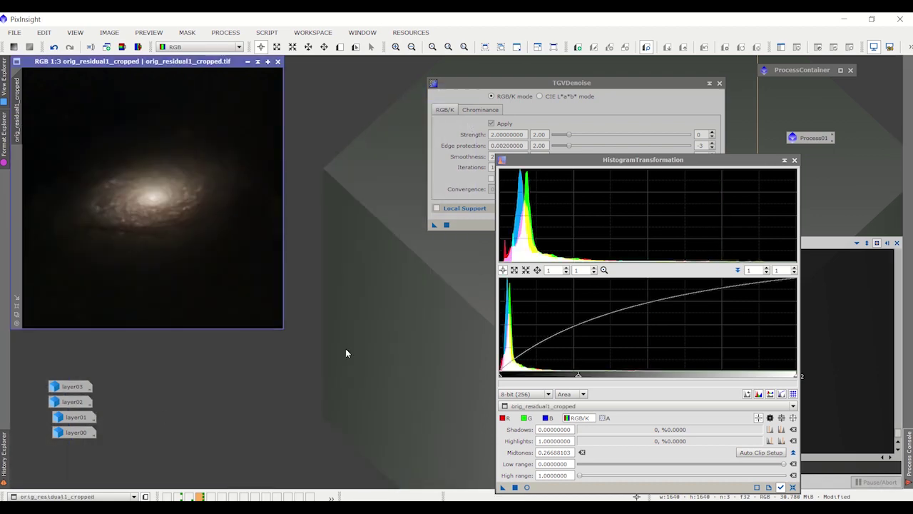
- Stretch layer03 with midtones lowered to about 0.288 and iconize it
double_click(70, 387)
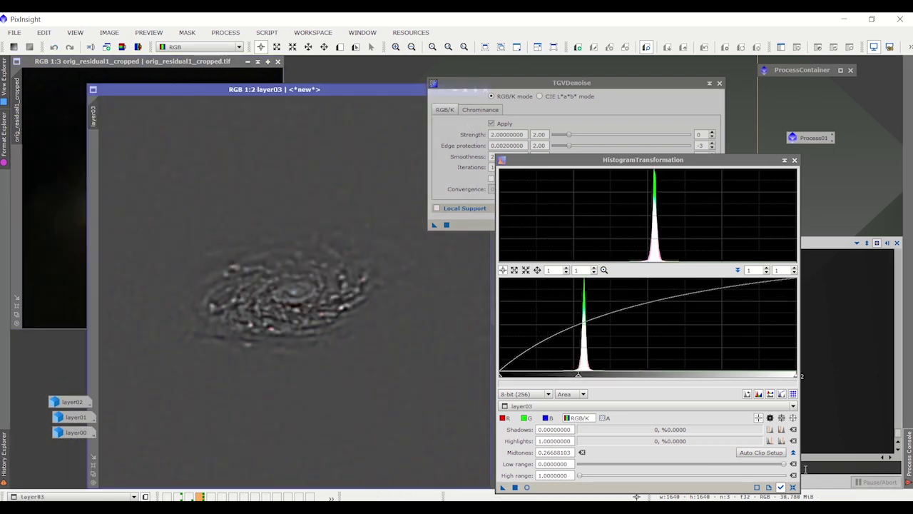
left_click(792, 487)
left_click_drag(644, 378, 584, 372)
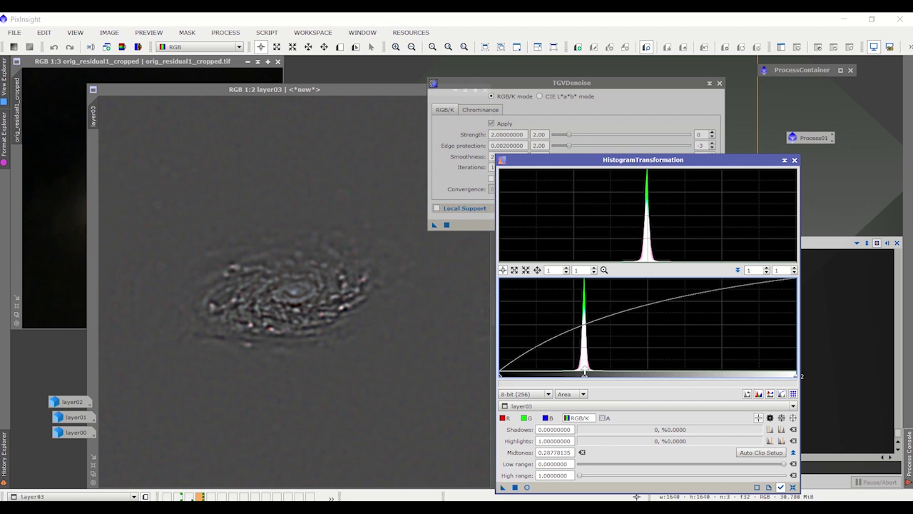
left_click_drag(501, 487, 356, 397)
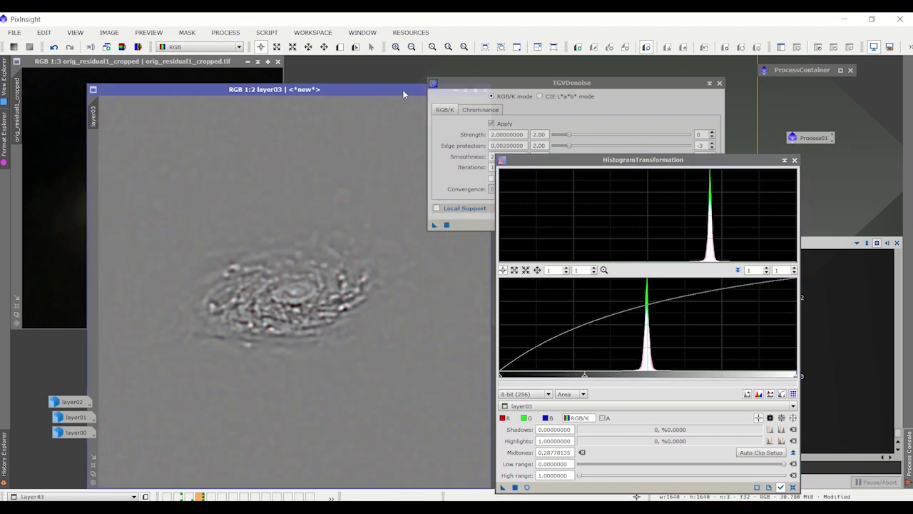
left_click_drag(390, 92, 312, 105)
left_click(308, 103)
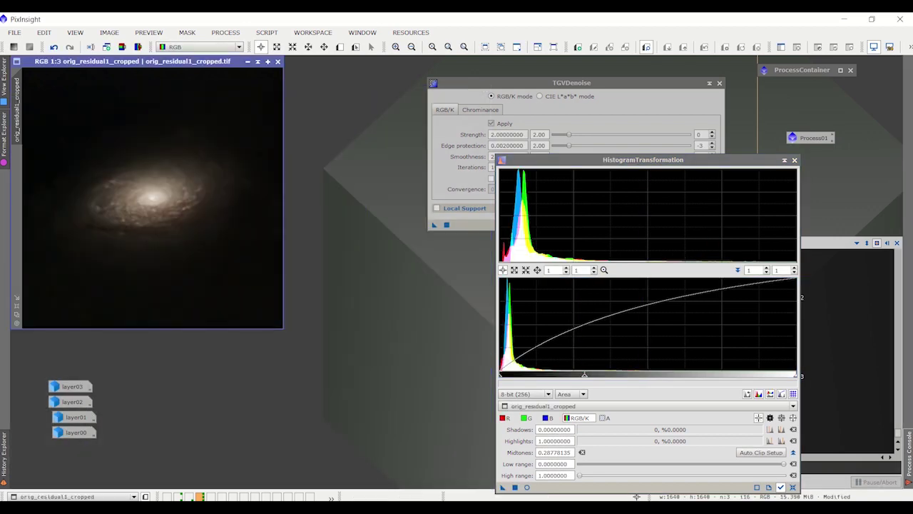
- Minimize HistogramTransformation and TGVDenoise, then run Process01 on the original galaxy image
left_click(783, 161)
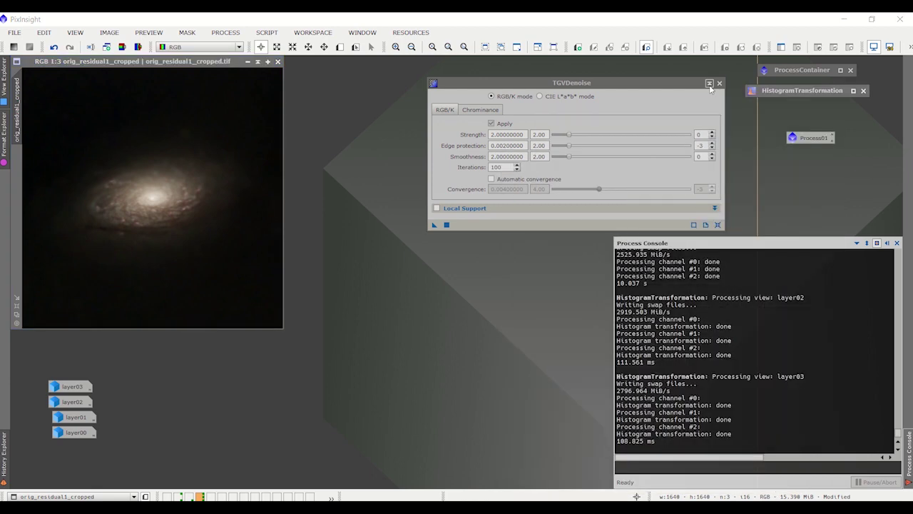
left_click(709, 83)
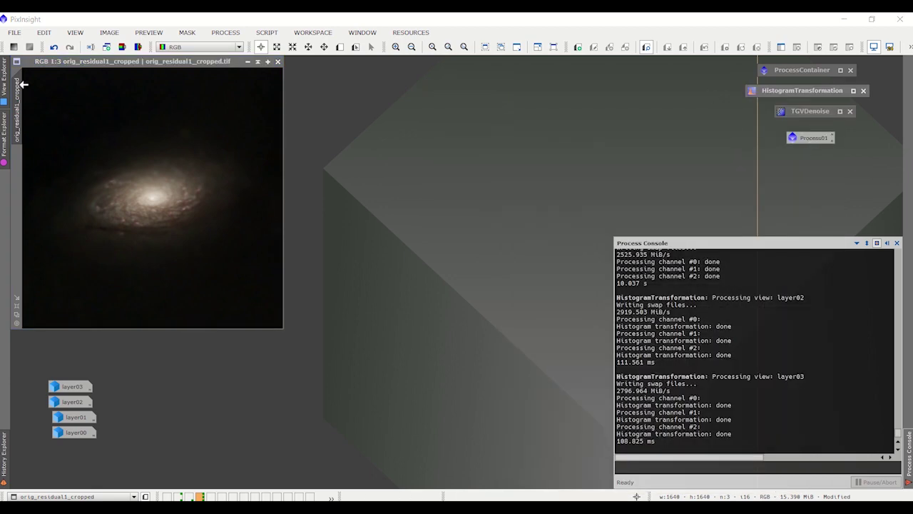
left_click_drag(822, 140, 145, 163)
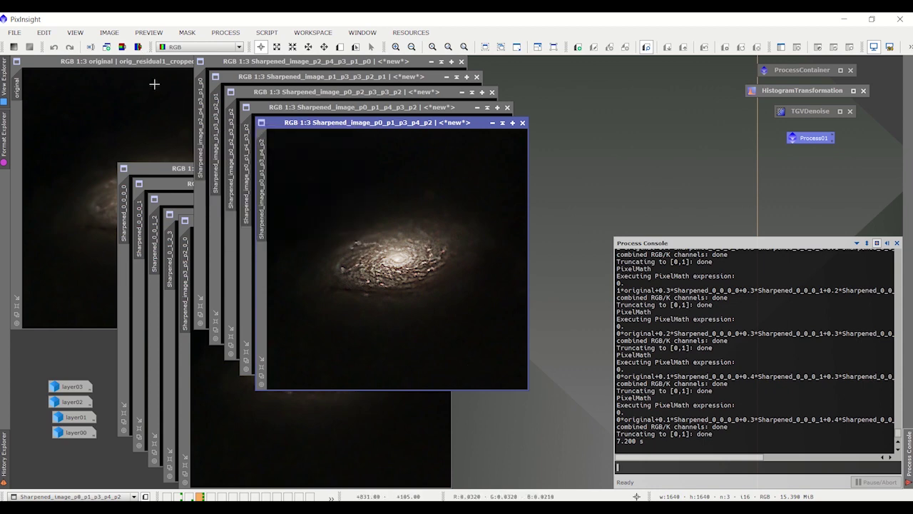
- Iconize the original, Sharpened_0_0_0_0 and Sharpened_0_0_0_1, and move their result icons to the bottom left
left_click(166, 168)
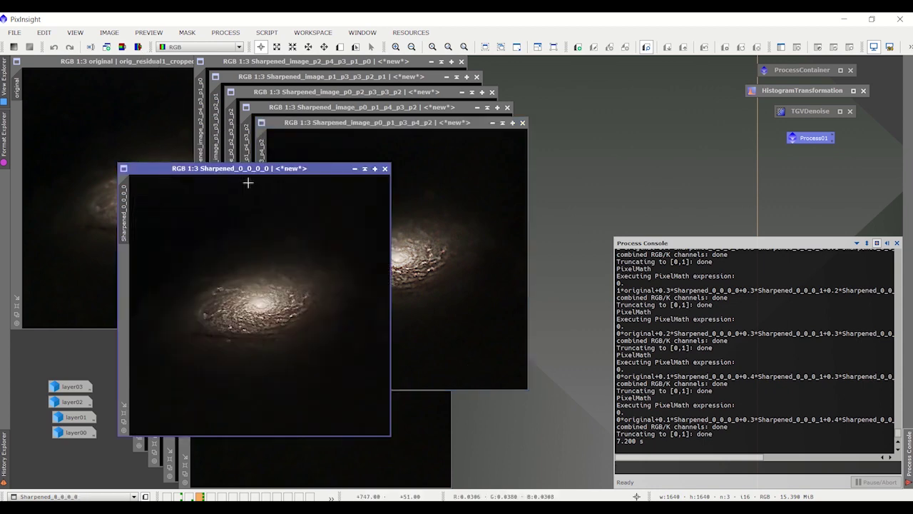
left_click_drag(263, 172, 354, 143)
left_click(168, 63)
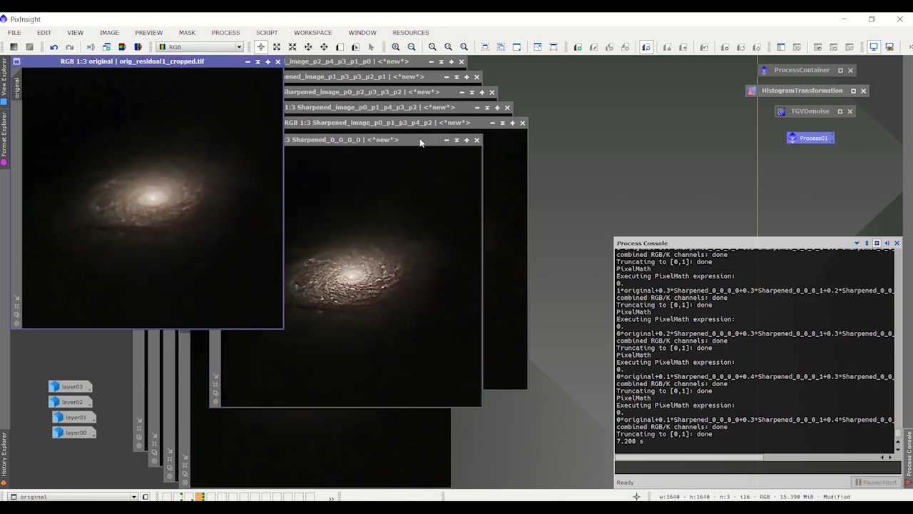
left_click(247, 62)
left_click_drag(328, 143, 460, 142)
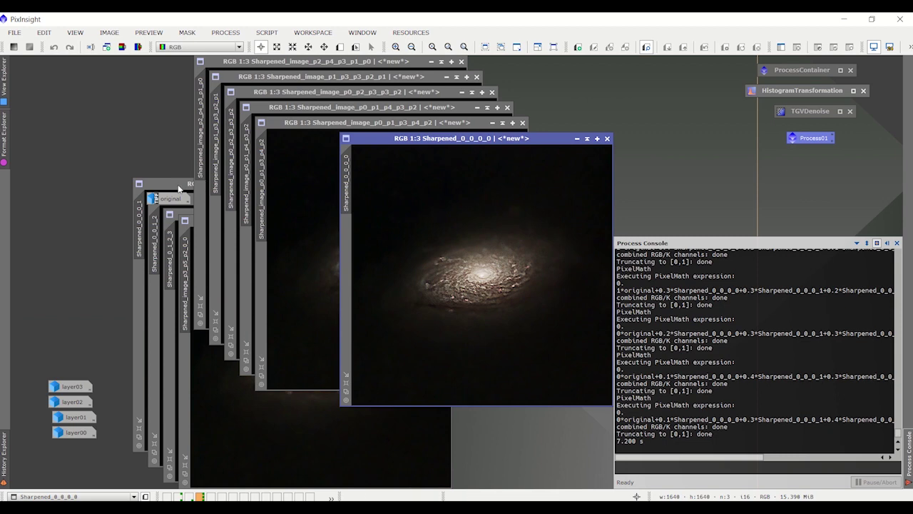
left_click(178, 185)
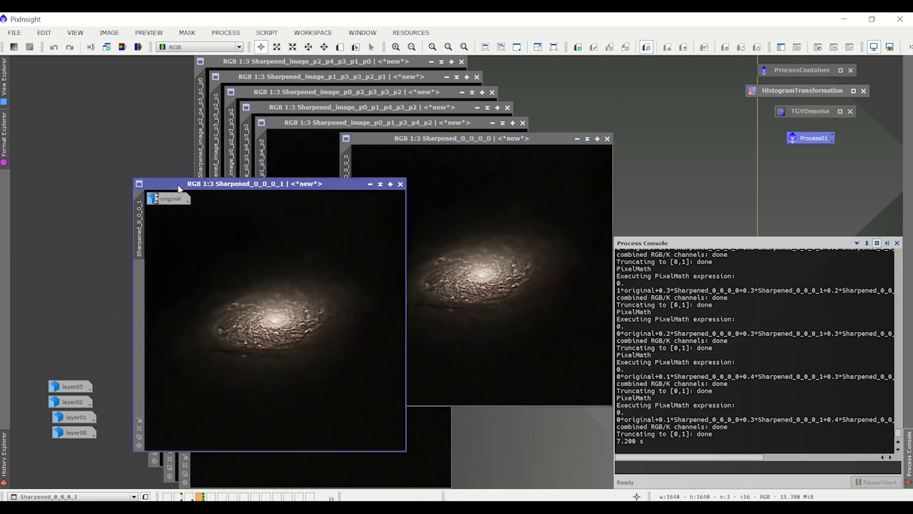
left_click(369, 184)
left_click(577, 138)
left_click_drag(494, 277, 67, 475)
left_click_drag(307, 321, 104, 454)
- Iconize Sharpened_0_0_1_2 and Sharpened_0_1_2_3 into the bottom-left group, then reopen the original image
left_click(155, 321)
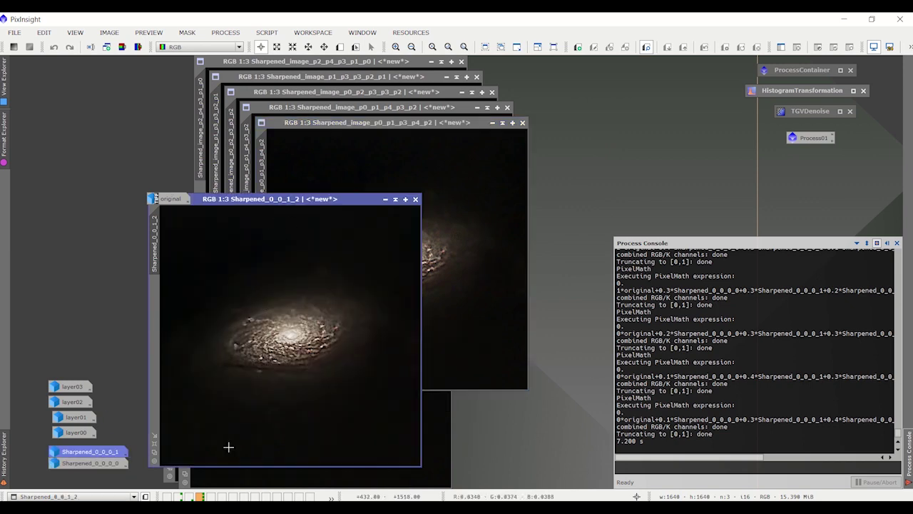
left_click(385, 201)
left_click_drag(325, 335, 86, 466)
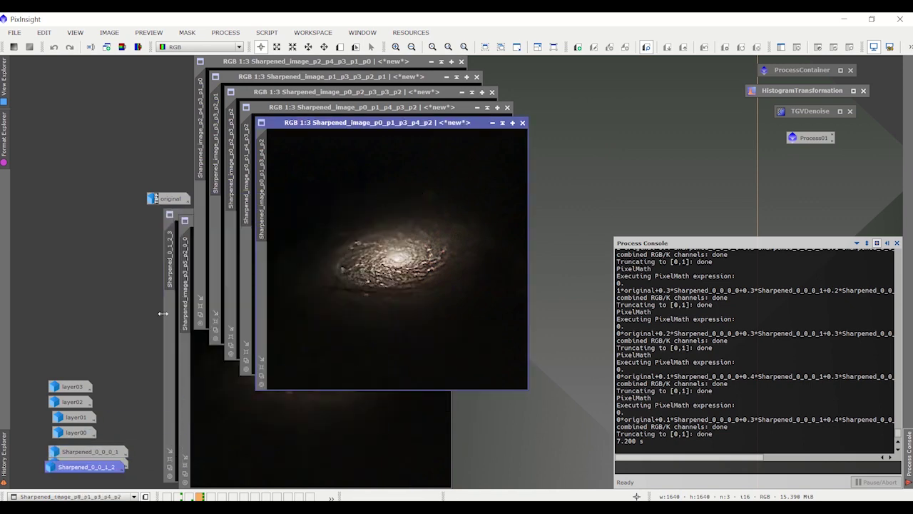
left_click(214, 442)
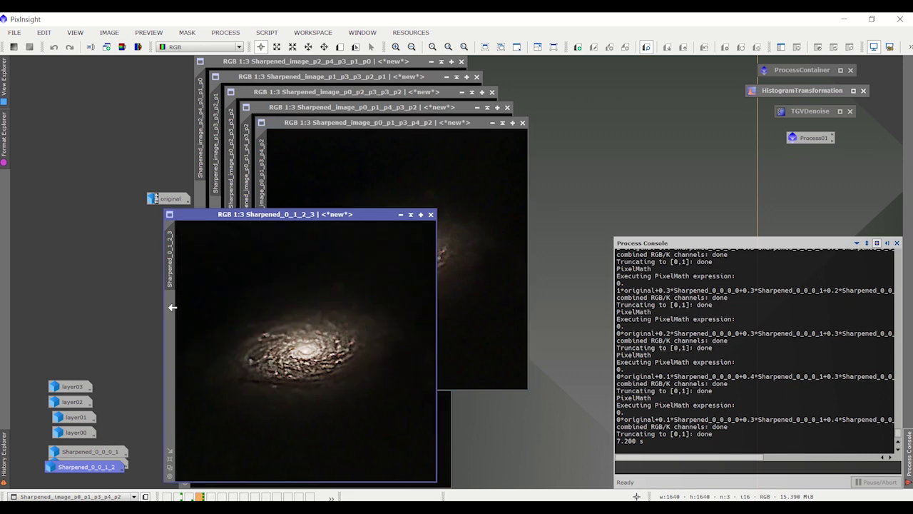
left_click(400, 214)
left_click_drag(337, 351, 92, 467)
double_click(170, 201)
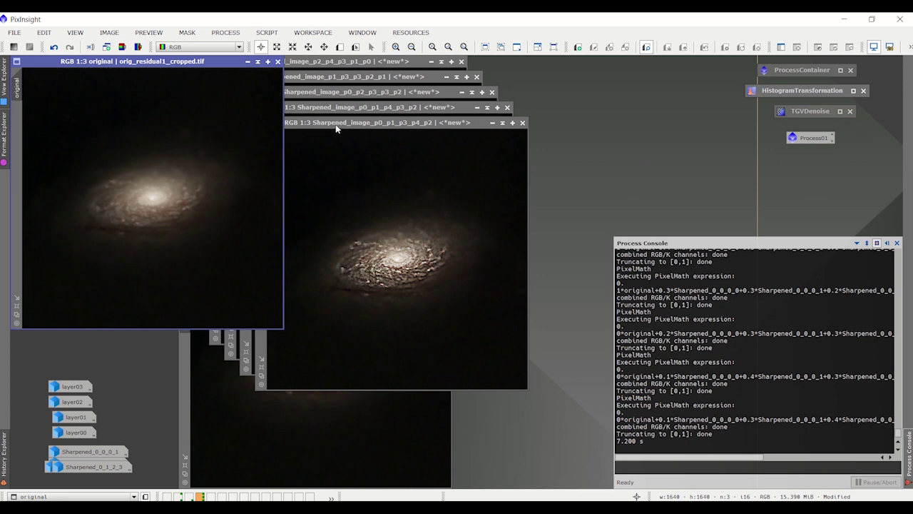
- Move the p3_p5_p2_0_0 and p2_p4_p3_p1_p0 variant windows toward the top right
left_click(221, 433)
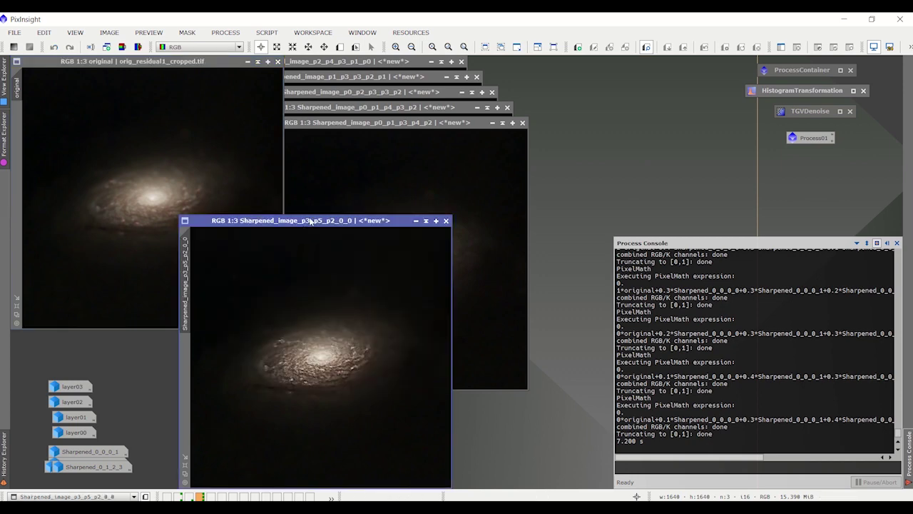
left_click_drag(309, 220, 406, 107)
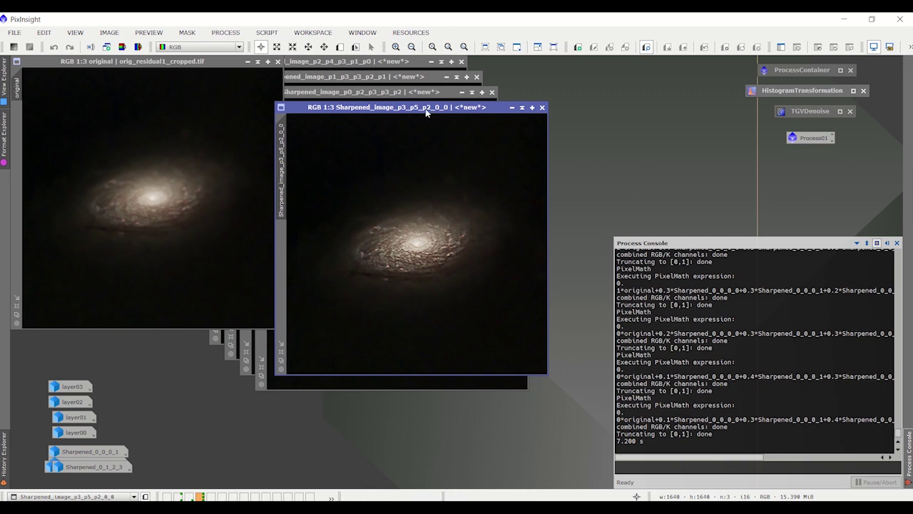
left_click_drag(427, 112, 596, 94)
left_click(333, 62)
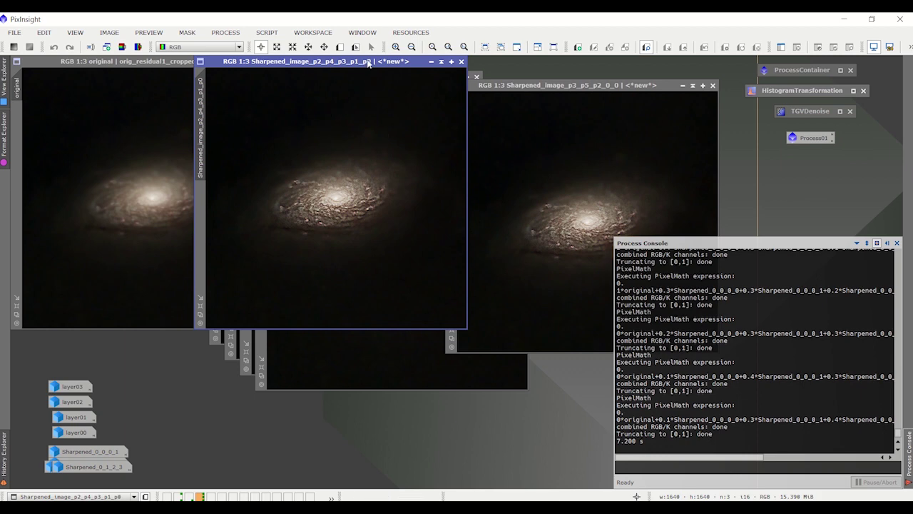
left_click_drag(370, 63, 372, 99)
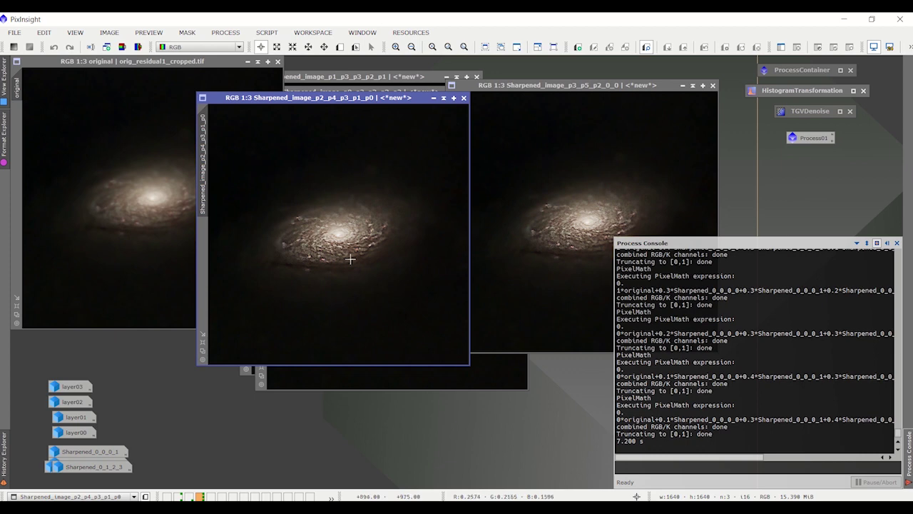
left_click_drag(447, 95, 709, 97)
- Iconize the p1_p3_p3_p2_p1 and three p0 variants, stack their icons, and set p3_p5_p2_0_0 beside the original
left_click(380, 80)
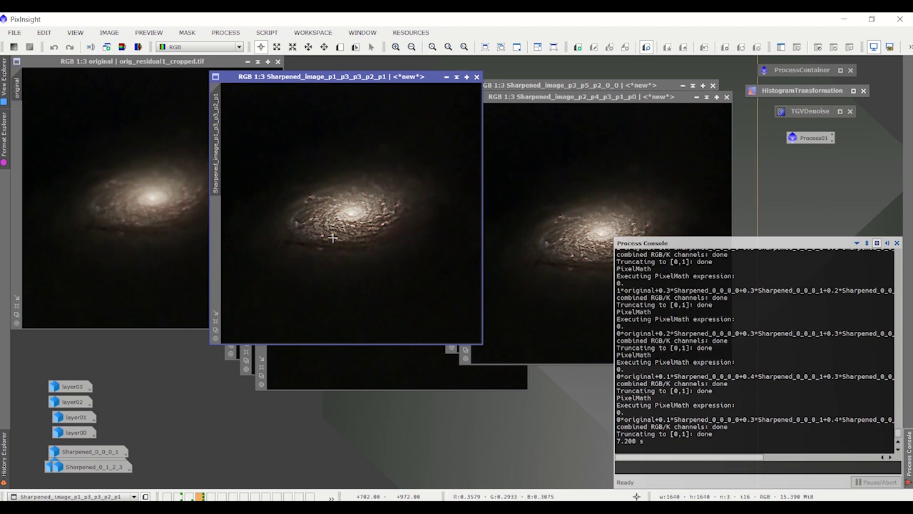
left_click(447, 76)
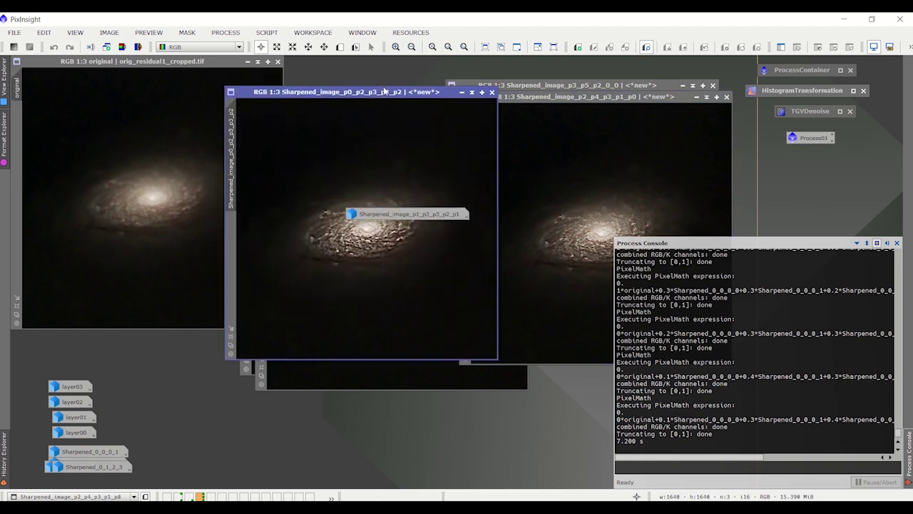
left_click(471, 92)
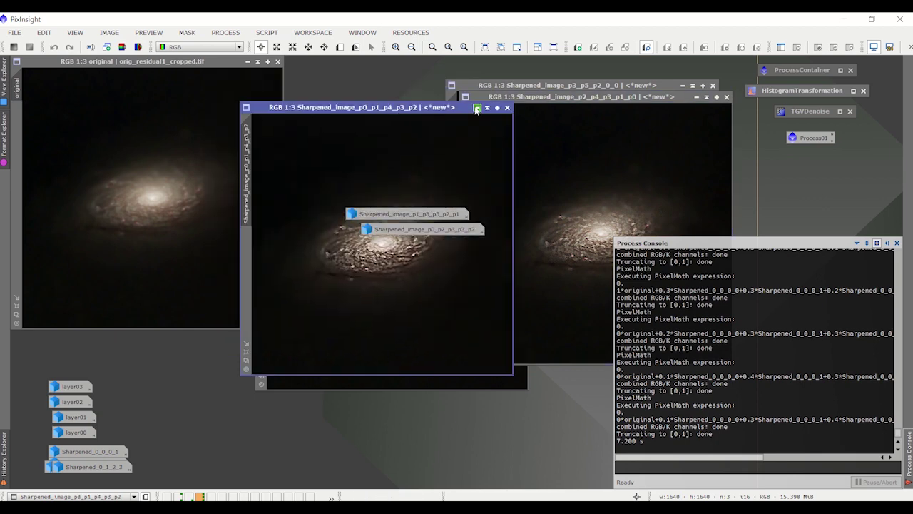
left_click(476, 108)
left_click(491, 122)
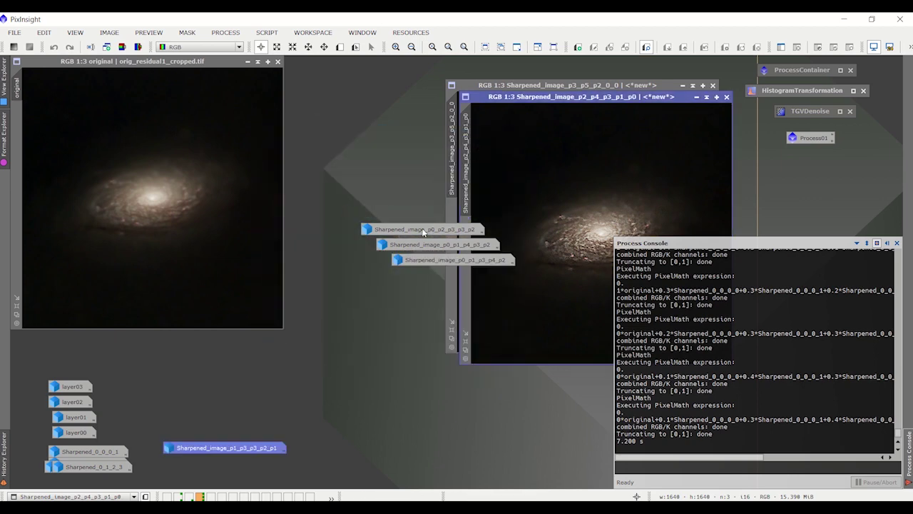
left_click_drag(423, 232, 230, 455)
left_click_drag(439, 245, 241, 464)
left_click_drag(435, 261, 232, 449)
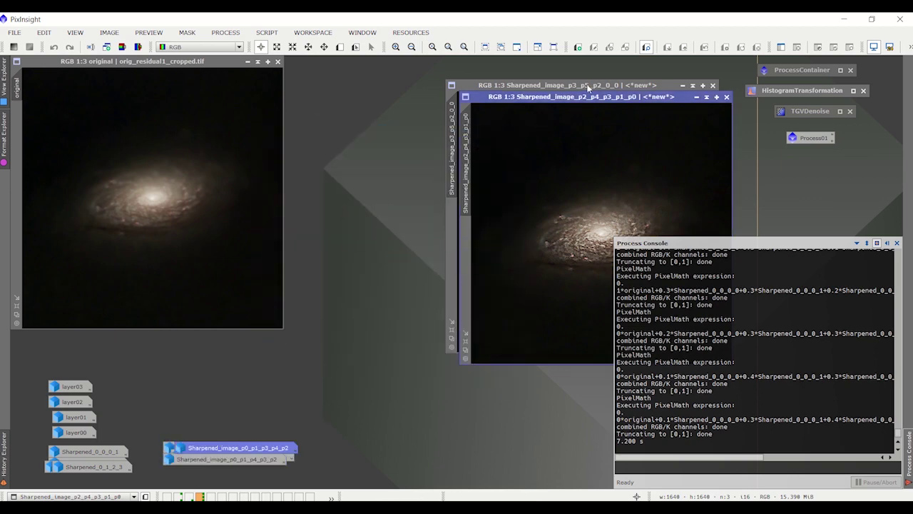
left_click_drag(569, 83, 345, 61)
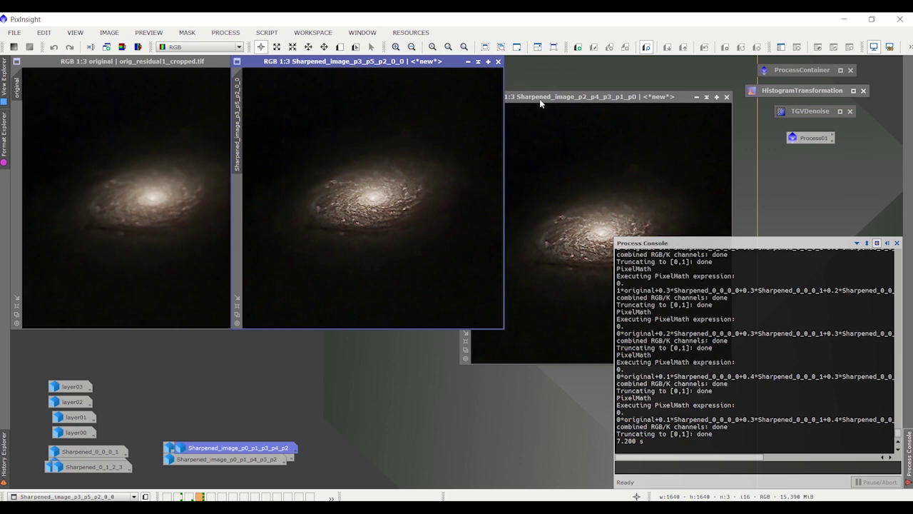
- Line up the p2_p4_p3_p1_p0 window to the right of the original and p3_p5_p2_0_0
left_click_drag(540, 98, 533, 63)
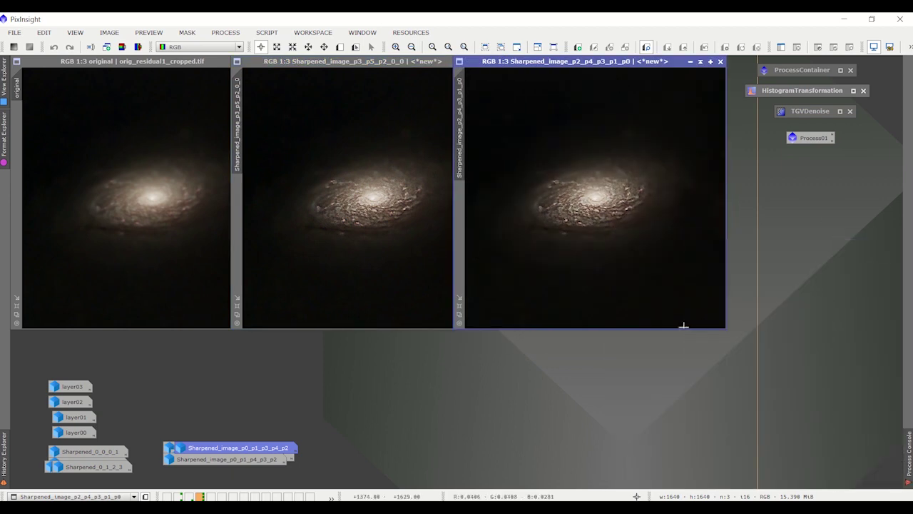